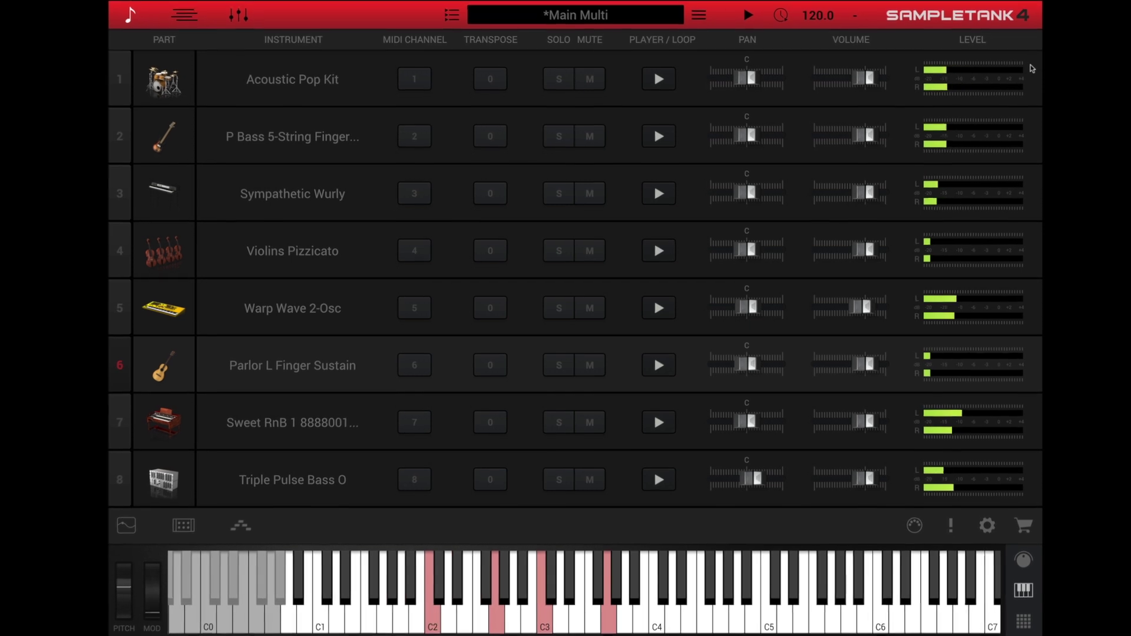
Step: Scroll down through the Main Multi's part list to review every loaded part
scroll(1033, 63, "down", 2)
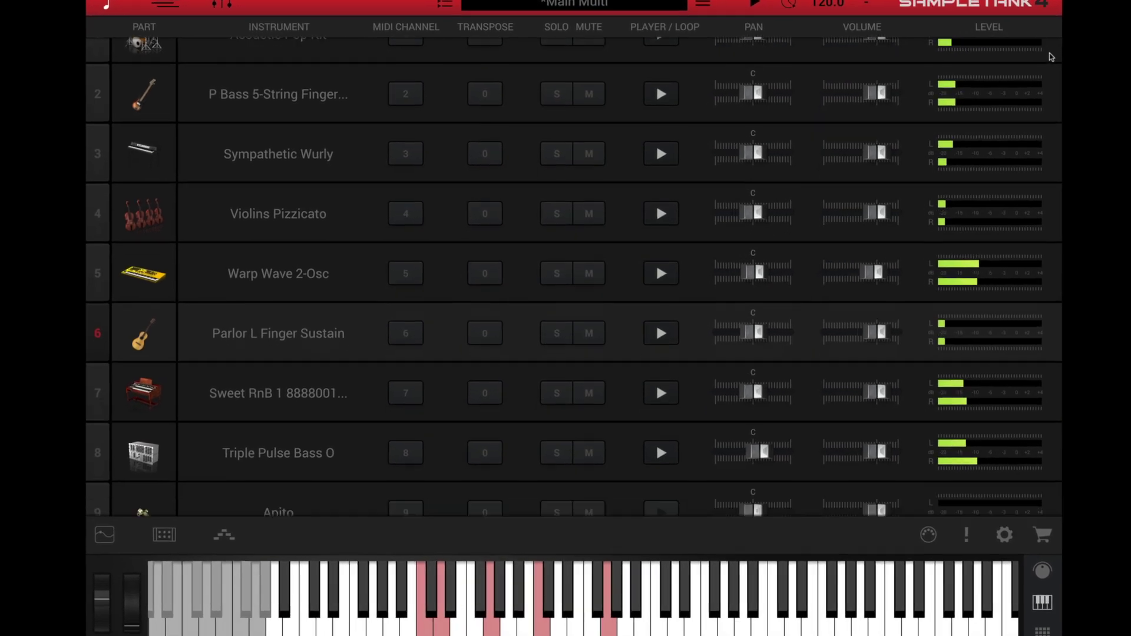
scroll(1056, 53, "down", 3)
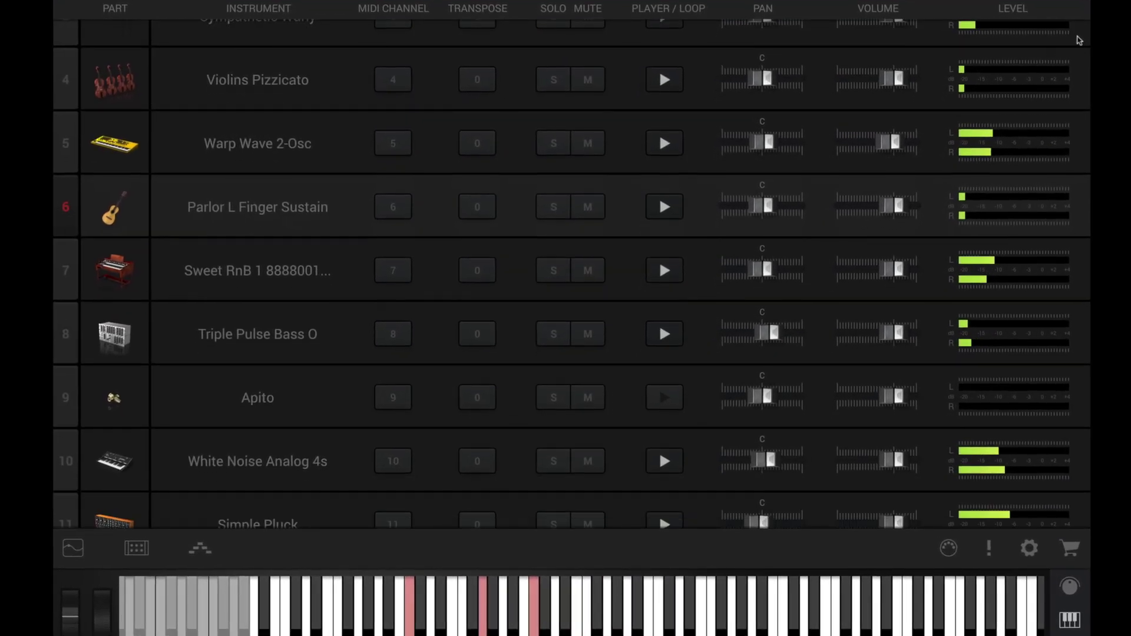
scroll(1087, 36, "down", 3)
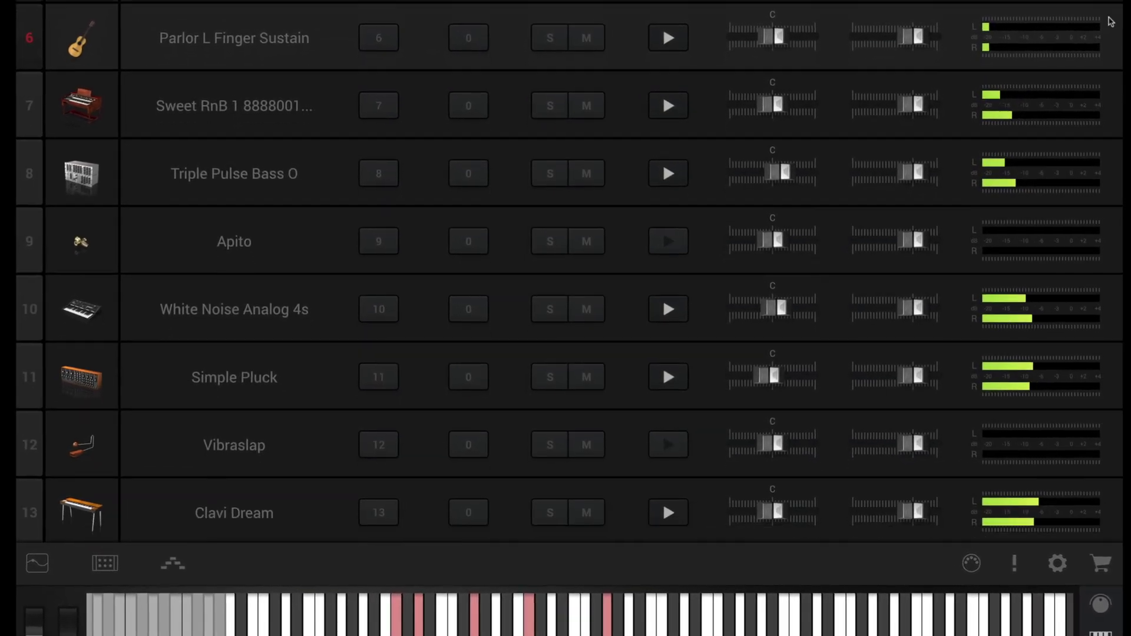
scroll(1118, 16, "down", 3)
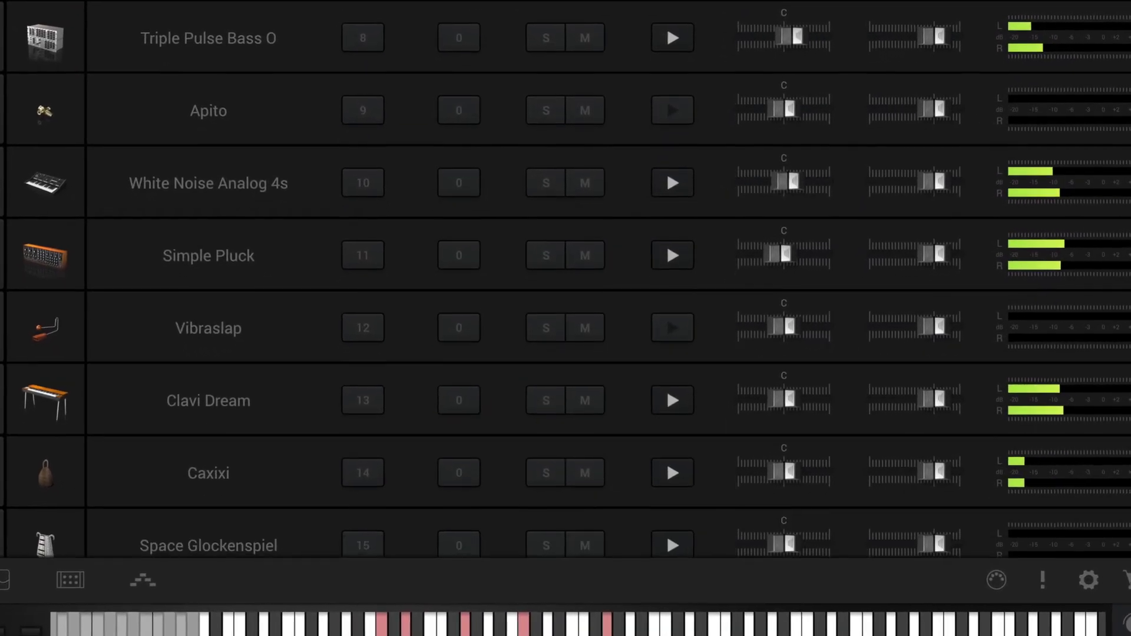
scroll(565, 283, "down", 1)
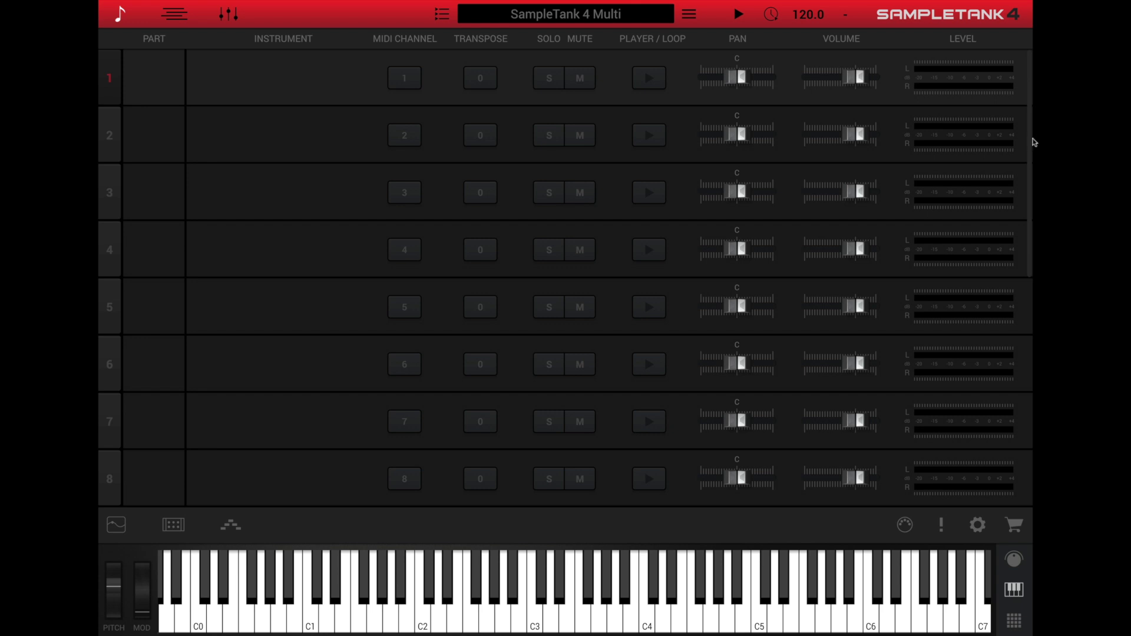
mouse_move(1029, 144)
left_mouse_down()
mouse_move(1023, 391)
mouse_move(1026, 159)
left_mouse_up()
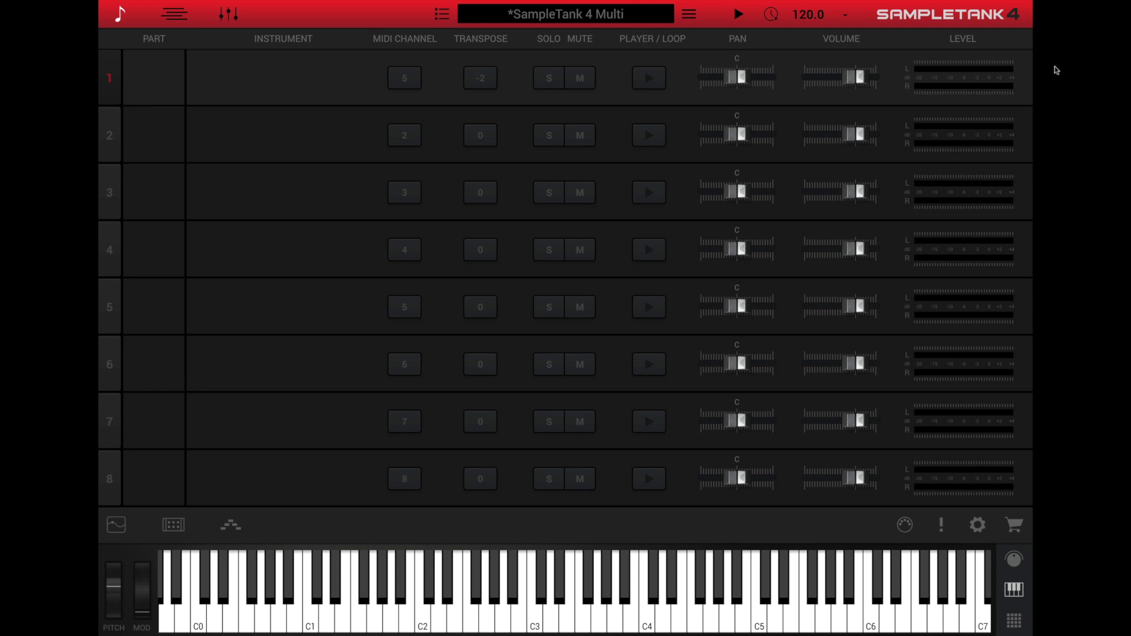
left_click_drag(858, 76, 738, 76)
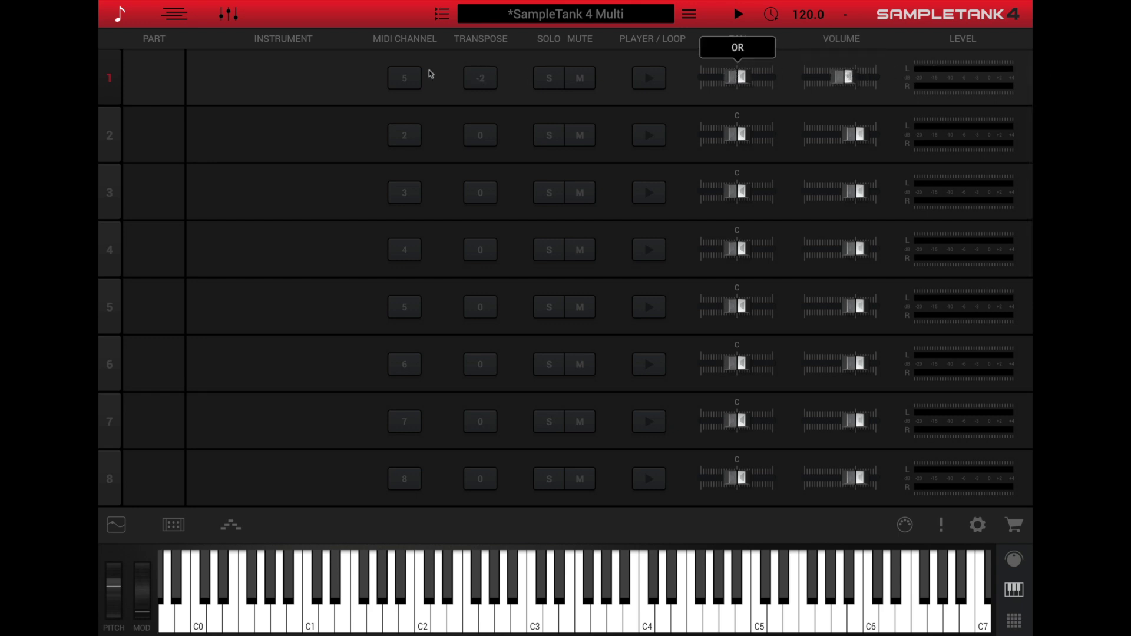
left_click_drag(414, 76, 417, 44)
left_click_drag(479, 78, 483, 41)
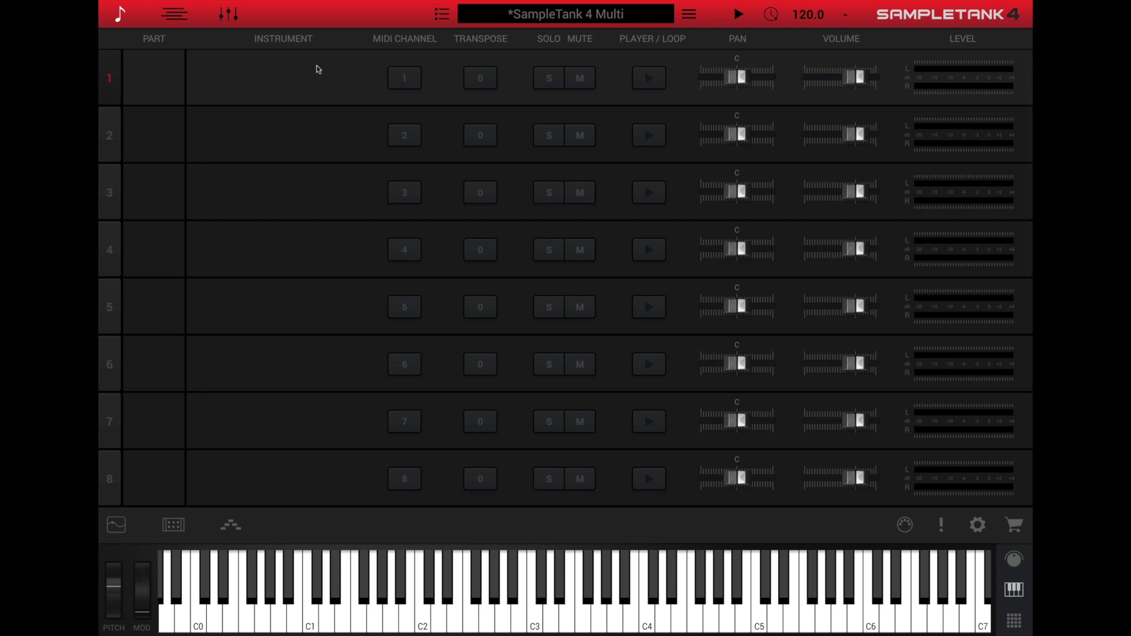
Step: Load 4001 Bass Pick B+N into part 1, then reopen the instrument library browser
mouse_move(298, 75)
left_click(283, 78)
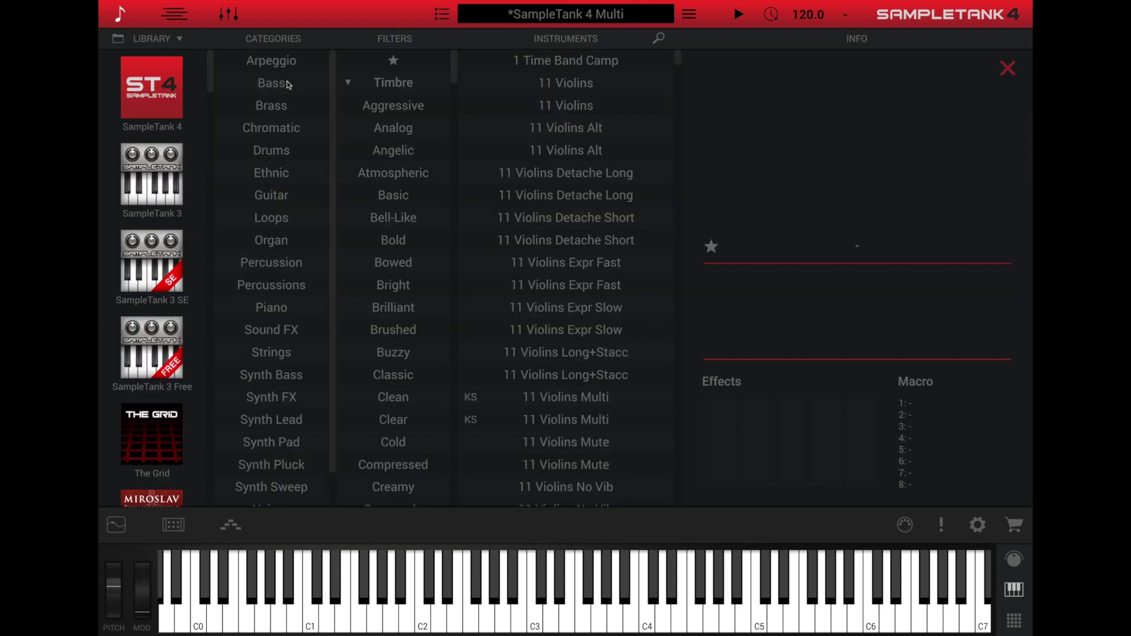
double_click(287, 84)
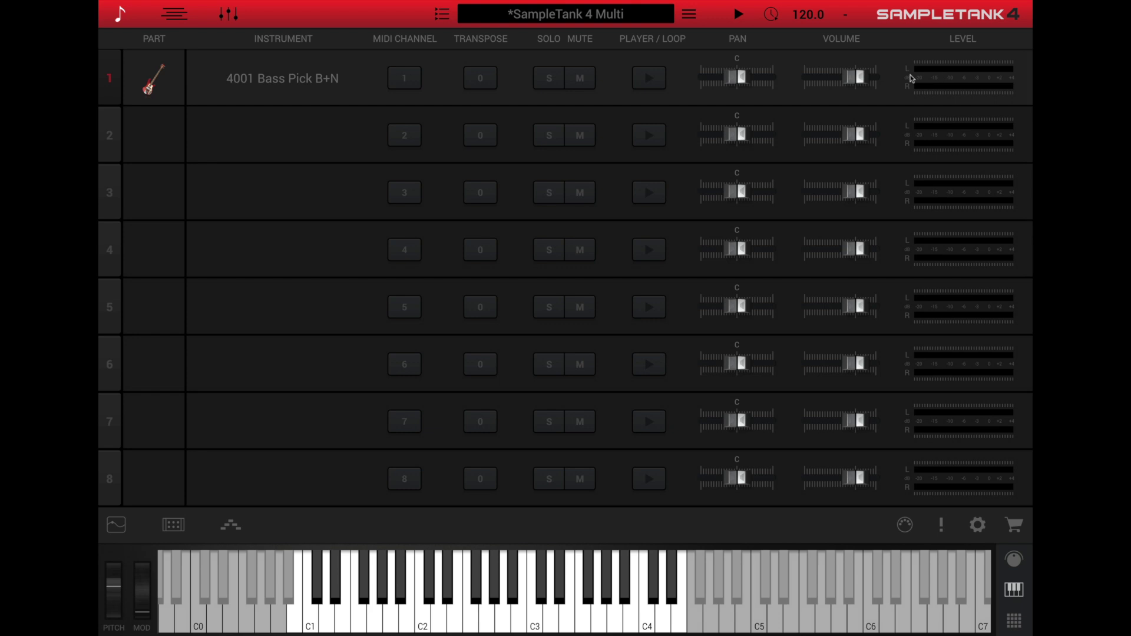
left_click(331, 78)
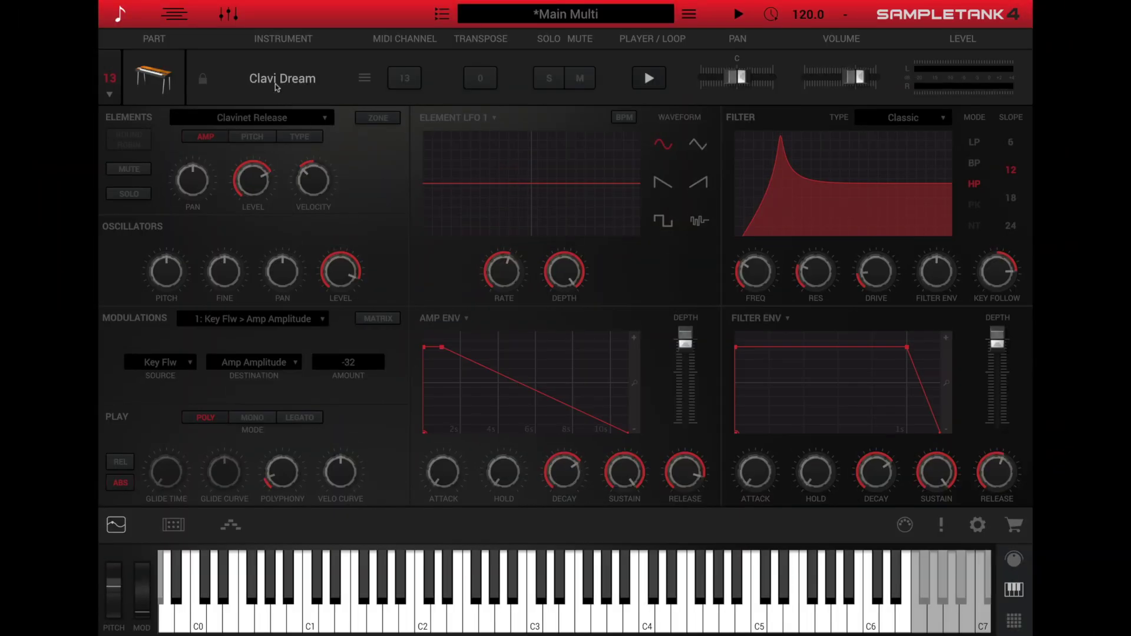
left_click(275, 84)
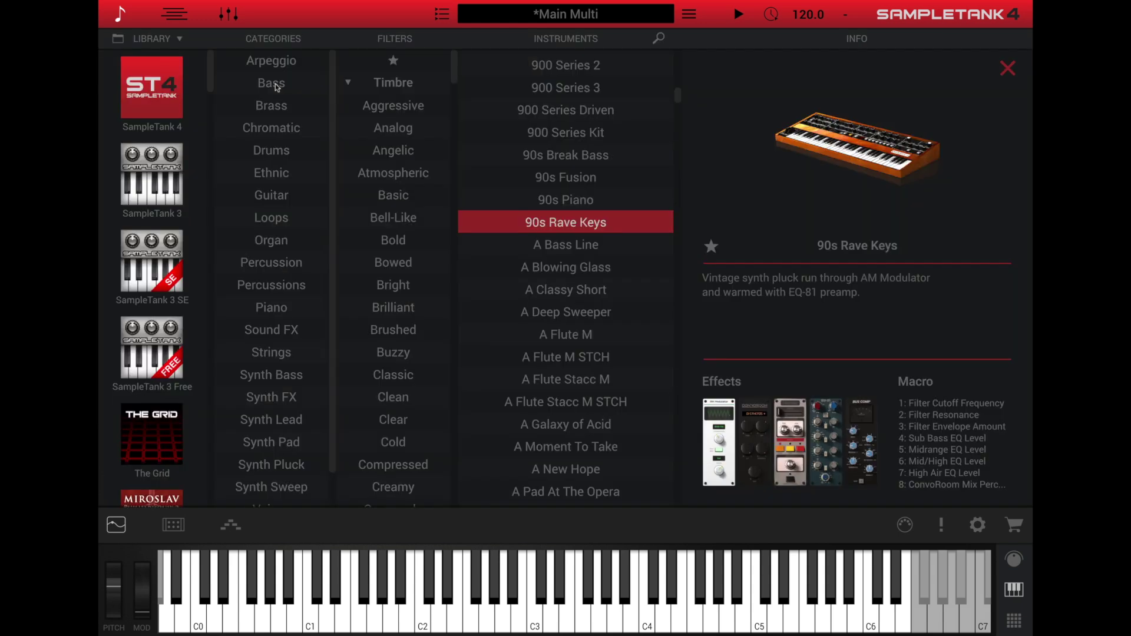
Step: View the Info details of A Flute Stacc M STCH, 11 Violins and Female Do Stacc
scroll(583, 215, "down", 3)
scroll(583, 215, "down", 1)
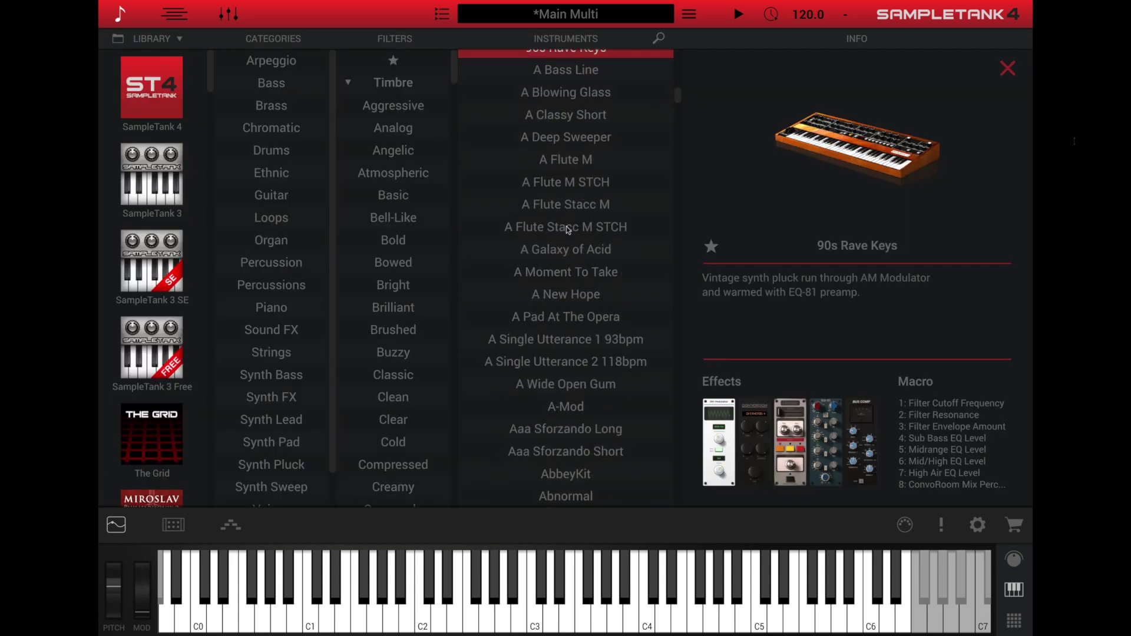
left_click(569, 227)
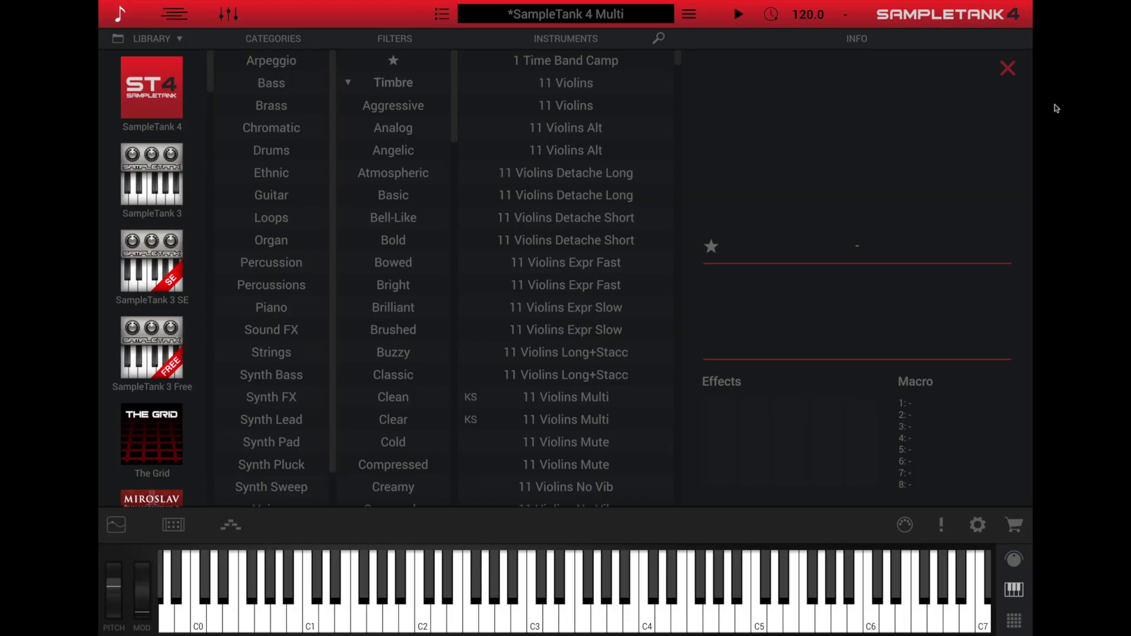
left_click(578, 88)
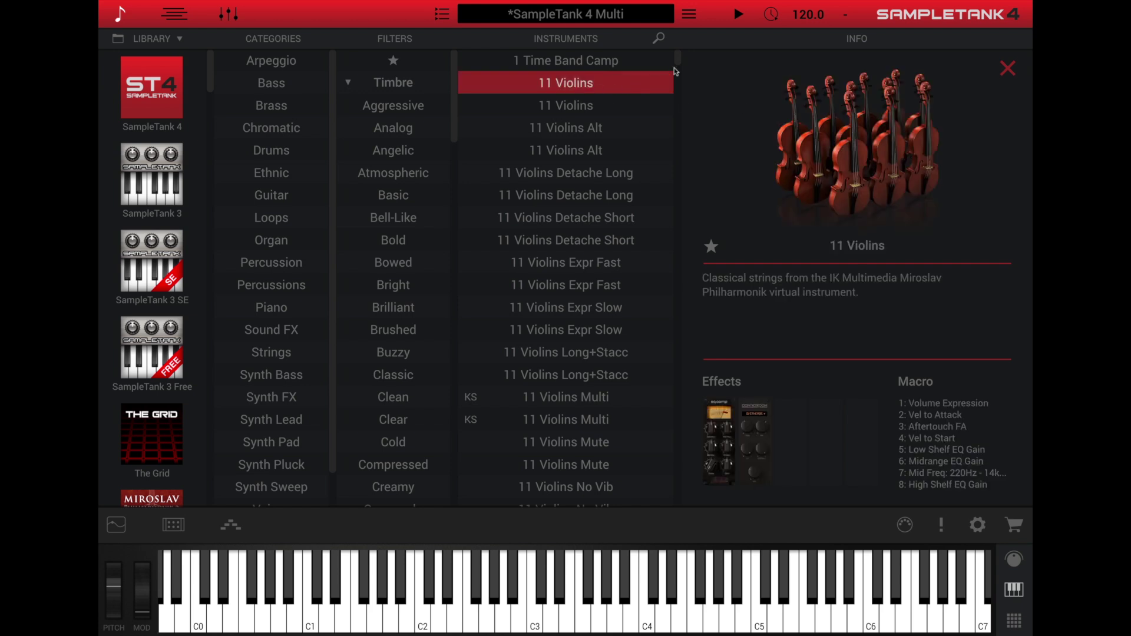
left_click_drag(679, 59, 672, 196)
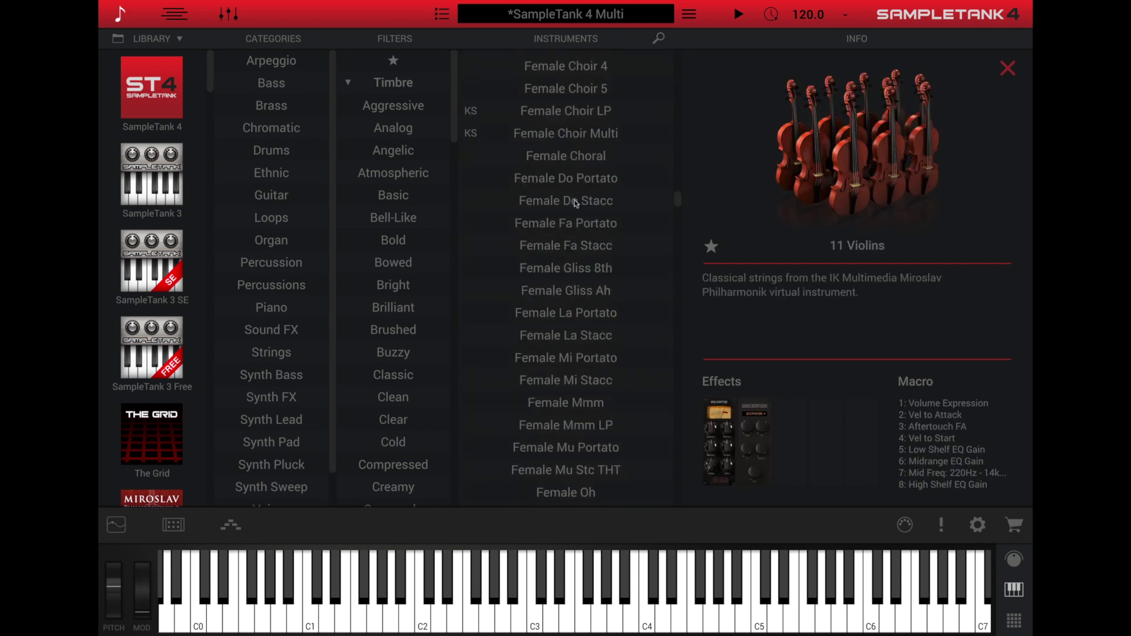
left_click(678, 200)
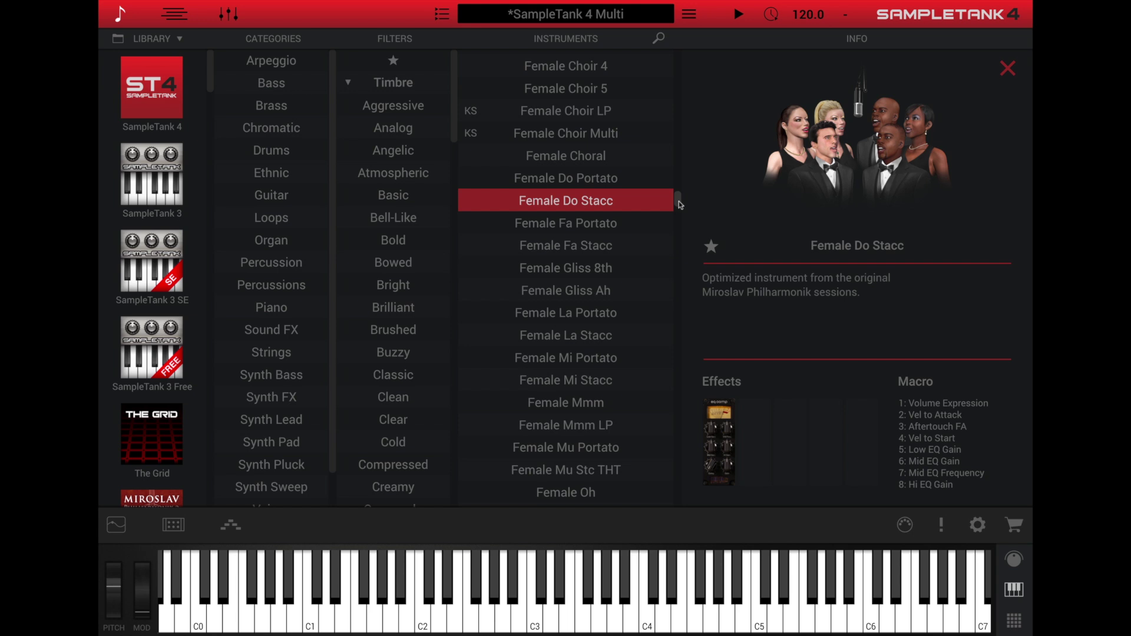
Step: View Neil Peart Hi-Hats and S&H Hi Res Dark details, then switch to the Future Synths library
scroll(592, 262, "down", 10)
left_click(582, 248)
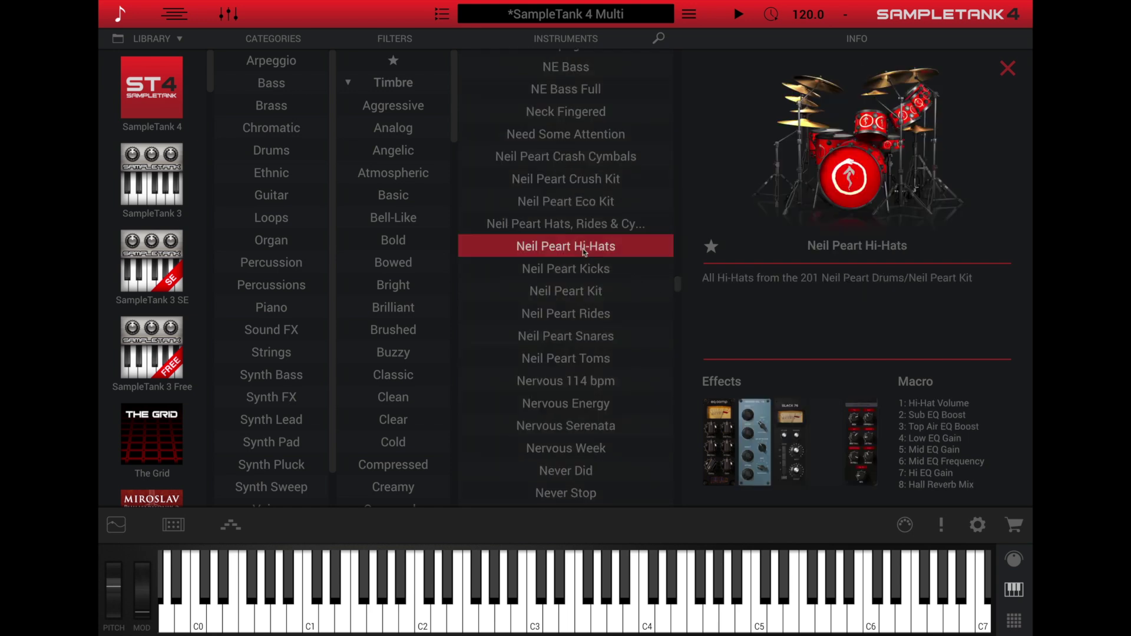
left_click_drag(676, 283, 677, 346)
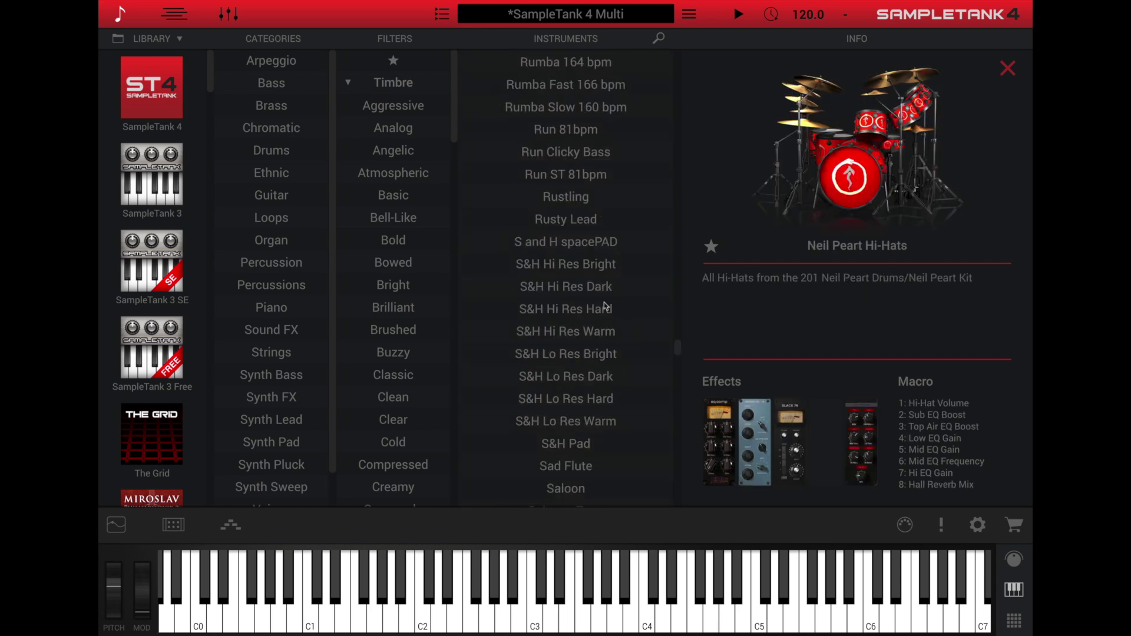
left_click(590, 291)
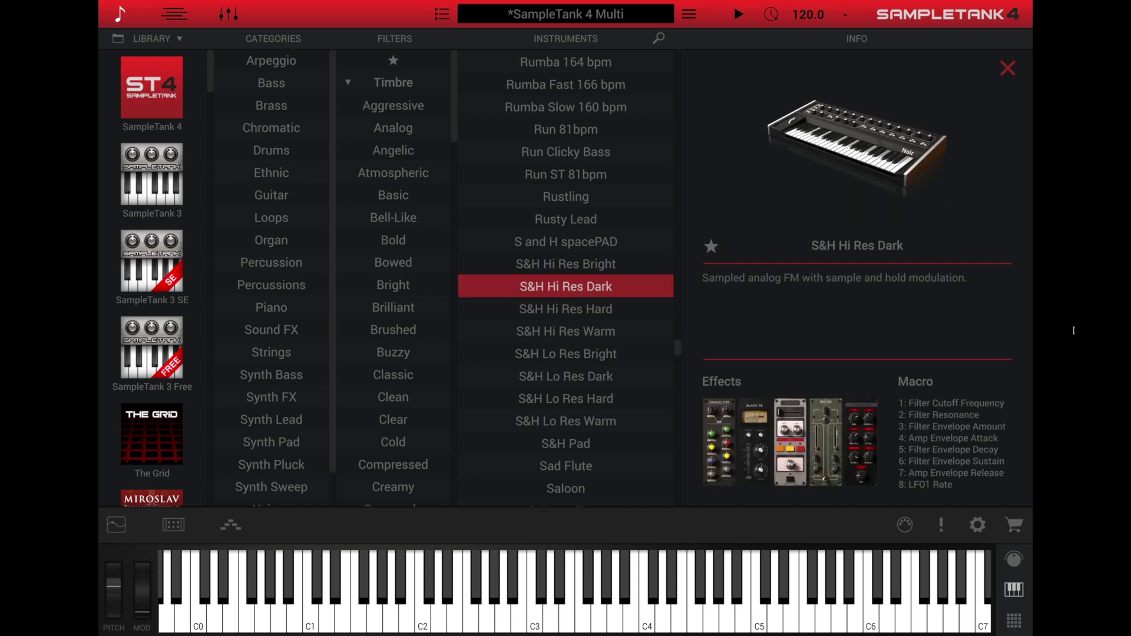
left_click_drag(209, 71, 206, 450)
left_click(161, 191)
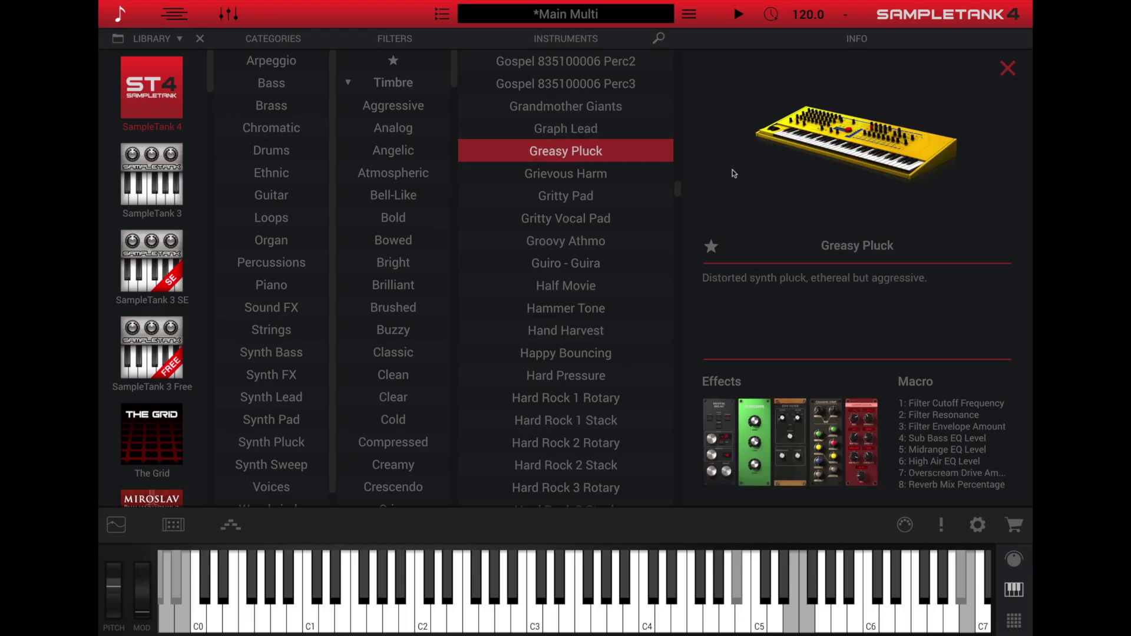
Step: Preview the next few instruments down the list and load Groovy Athmo into the part
key("Down")
key("Down")
key("Down")
key("Down")
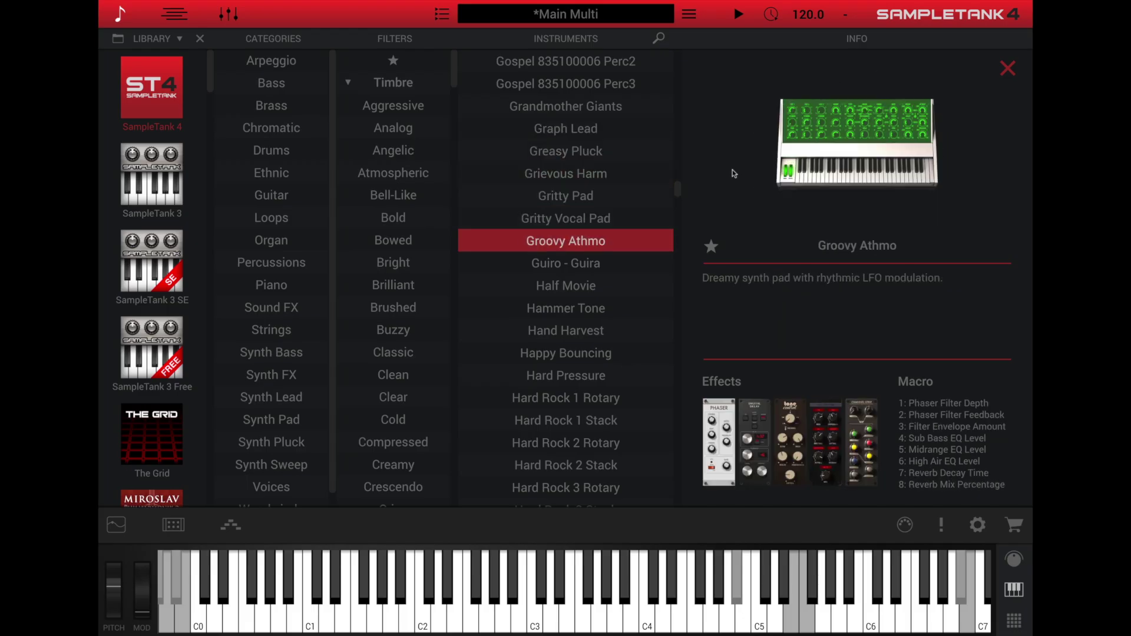
key("Down")
key("Down")
key("Down")
key("Down")
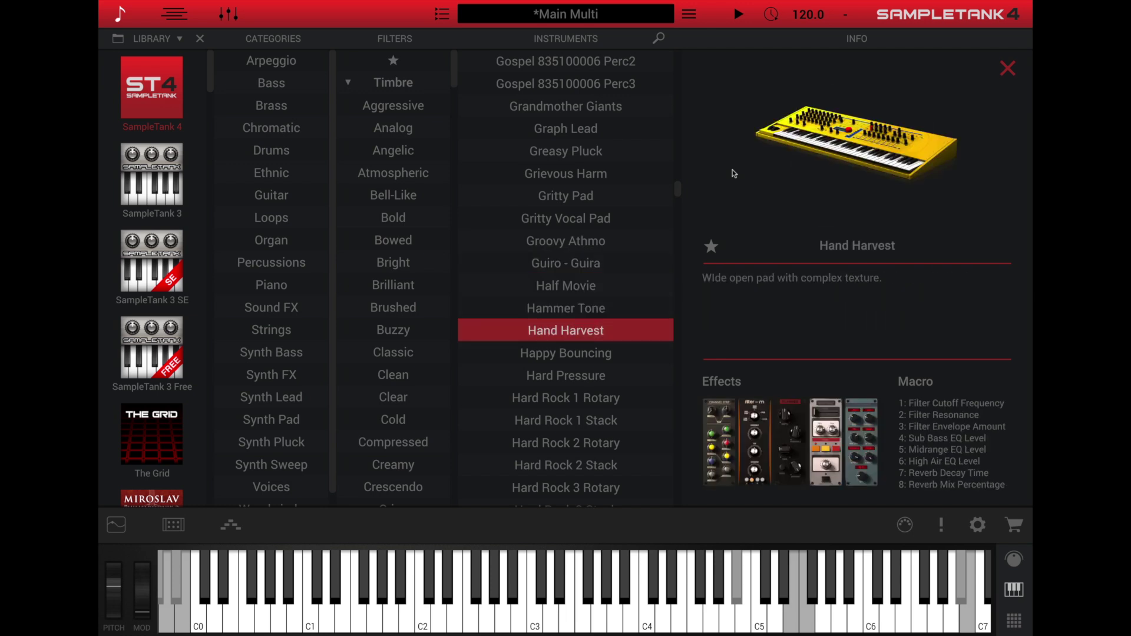
key("Down")
key("Down")
key("Down")
key("Down")
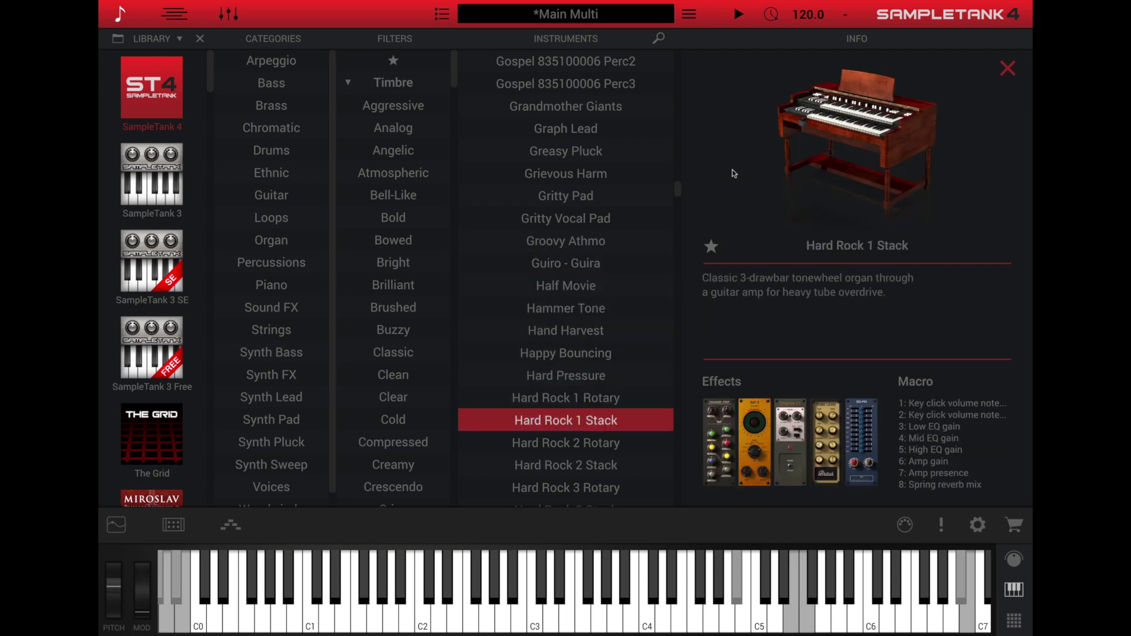
double_click(600, 245)
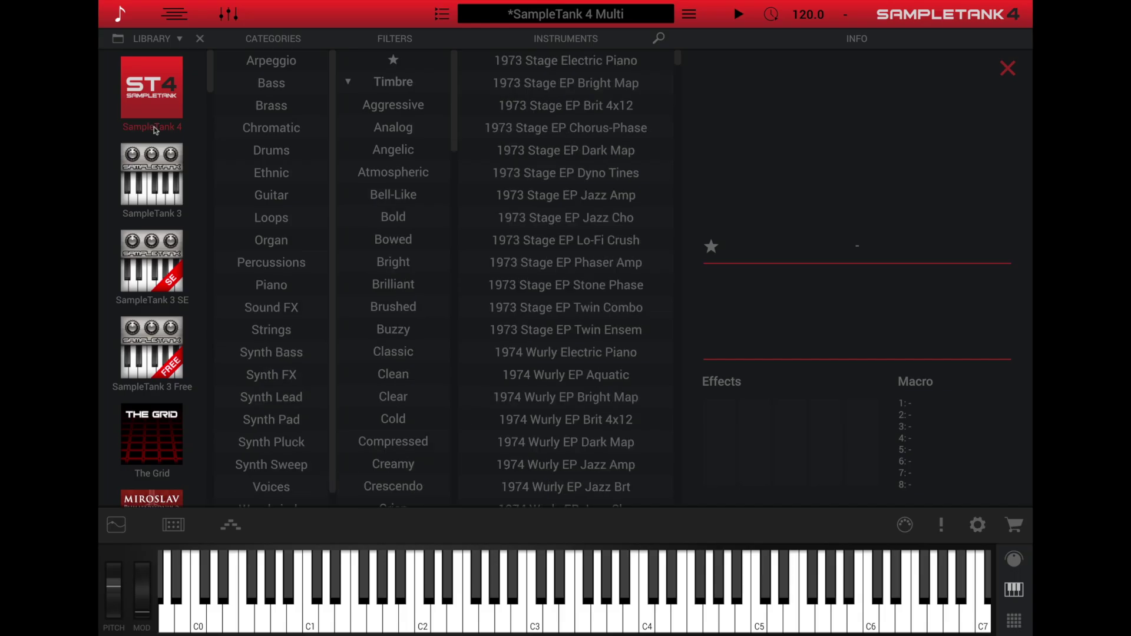
Step: Filter to Fingered basses, load P Bass 5-String Finger Dir, and clear all browser selections
left_click(275, 87)
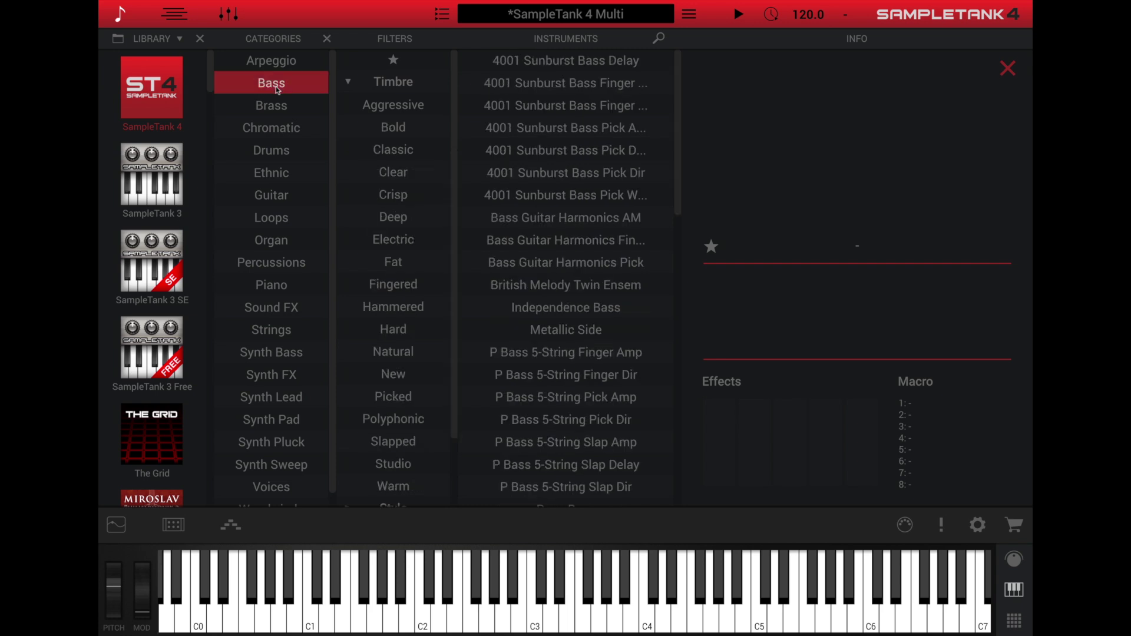
left_click(382, 285)
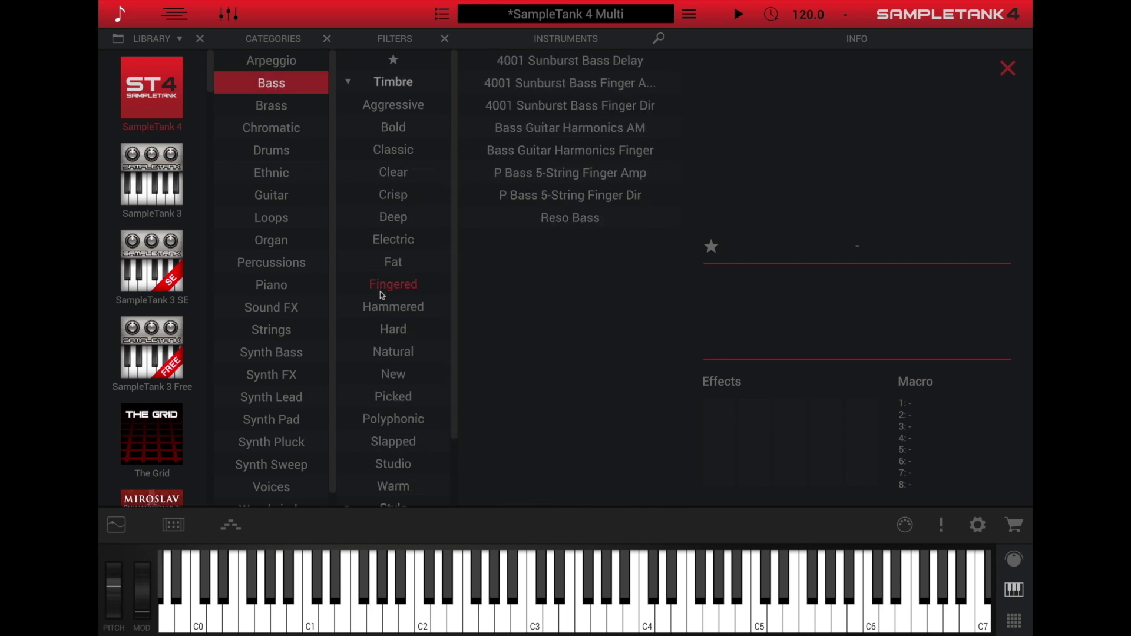
left_click(508, 199)
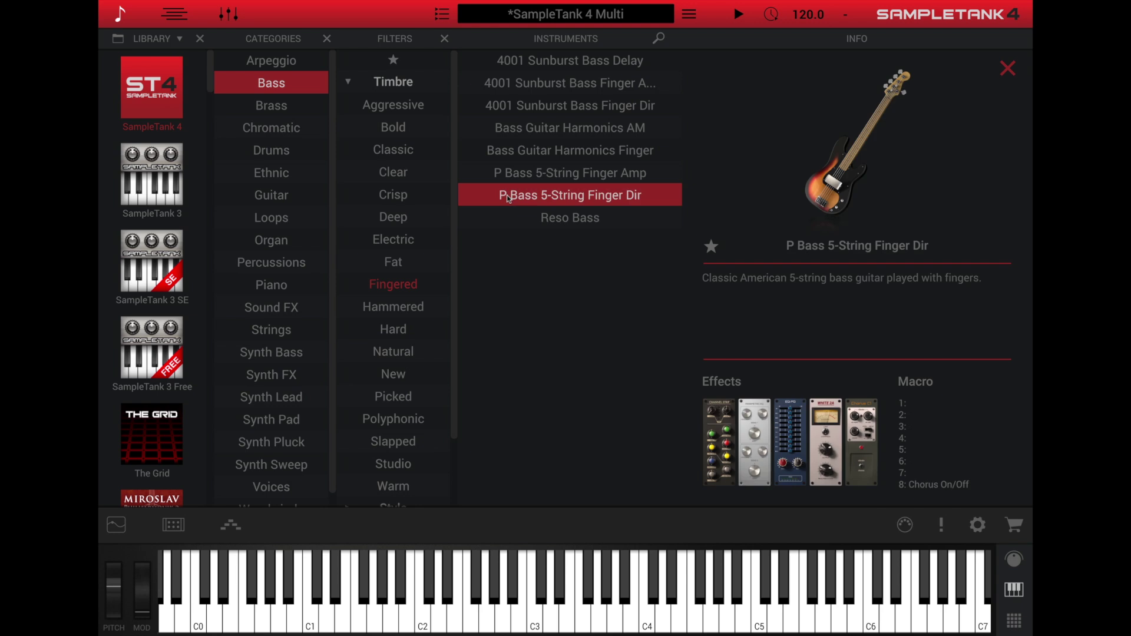
double_click(508, 198)
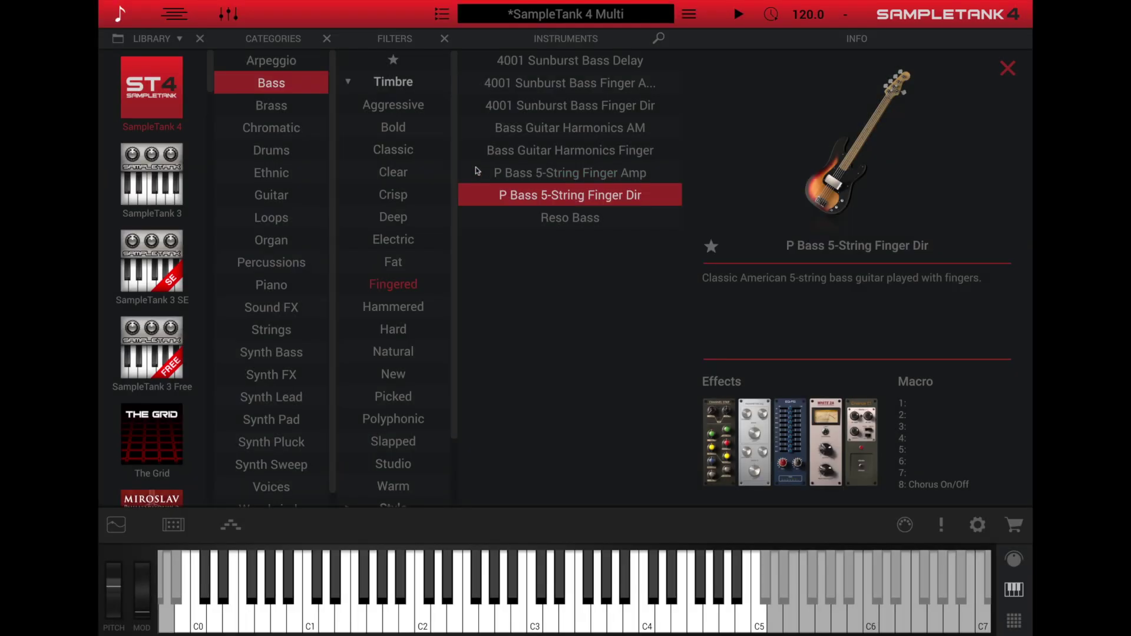
left_click(200, 38)
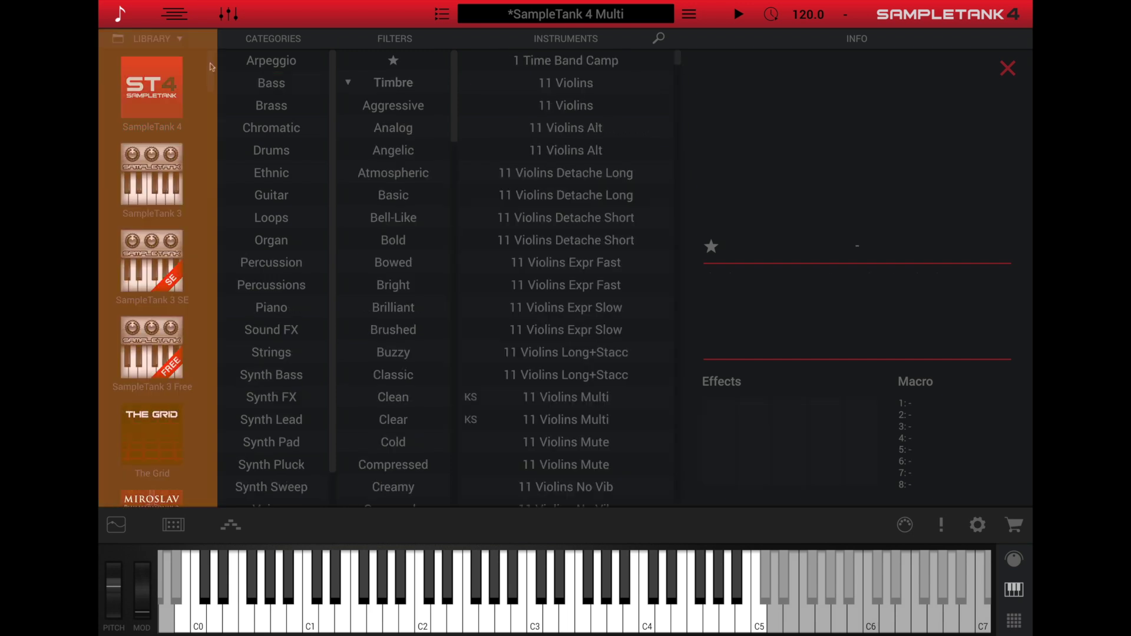
left_click_drag(210, 63, 207, 490)
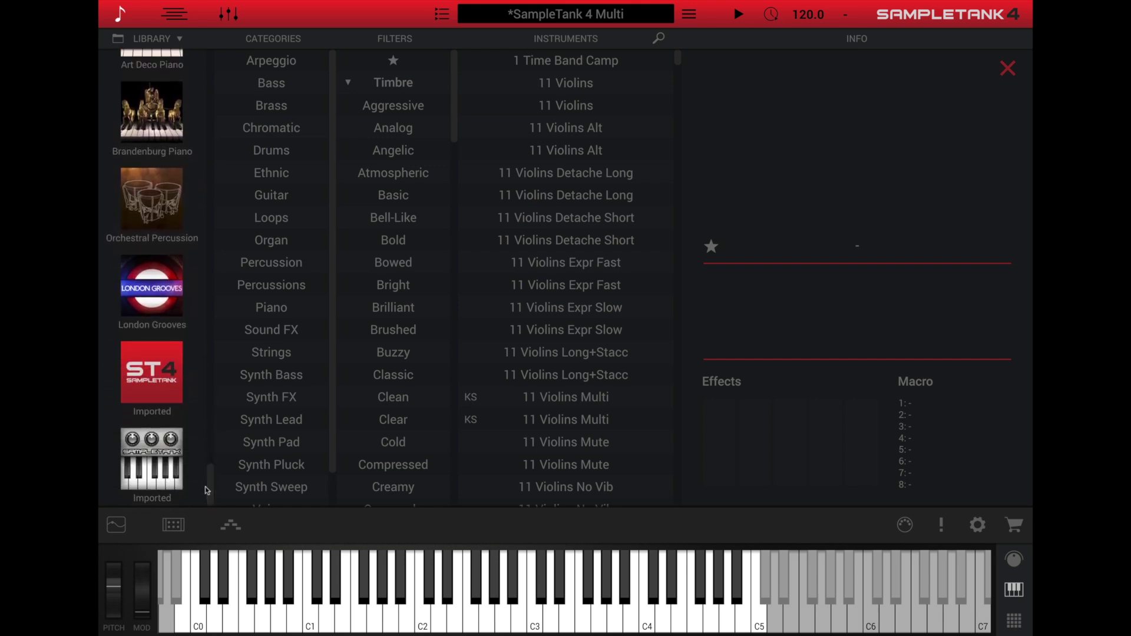
scroll(189, 285, "up", 5)
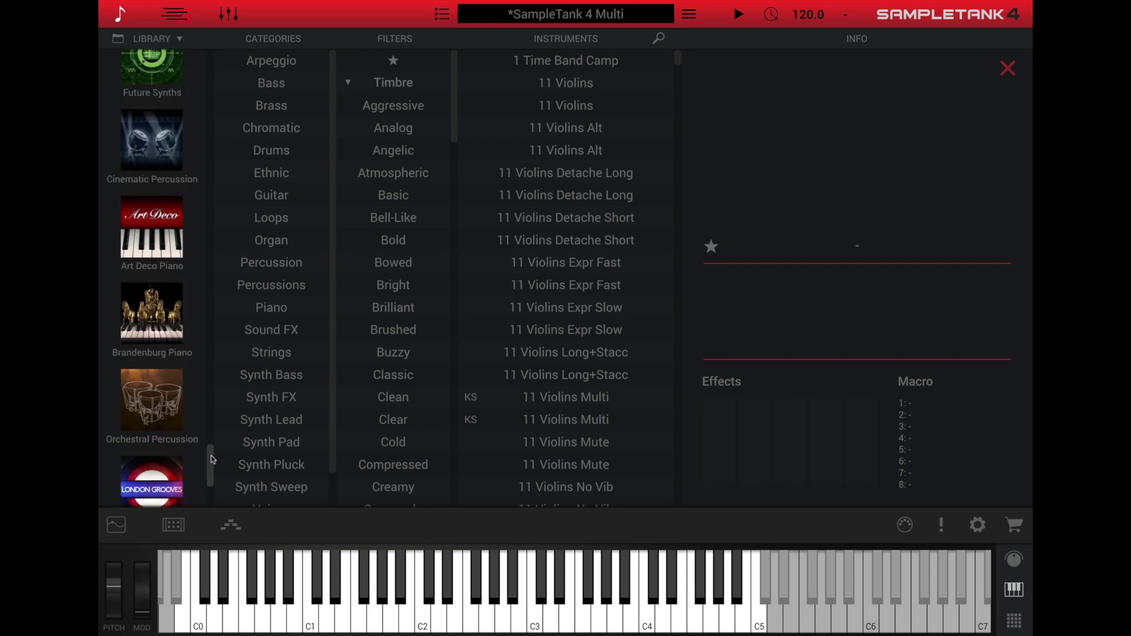
left_click(167, 170)
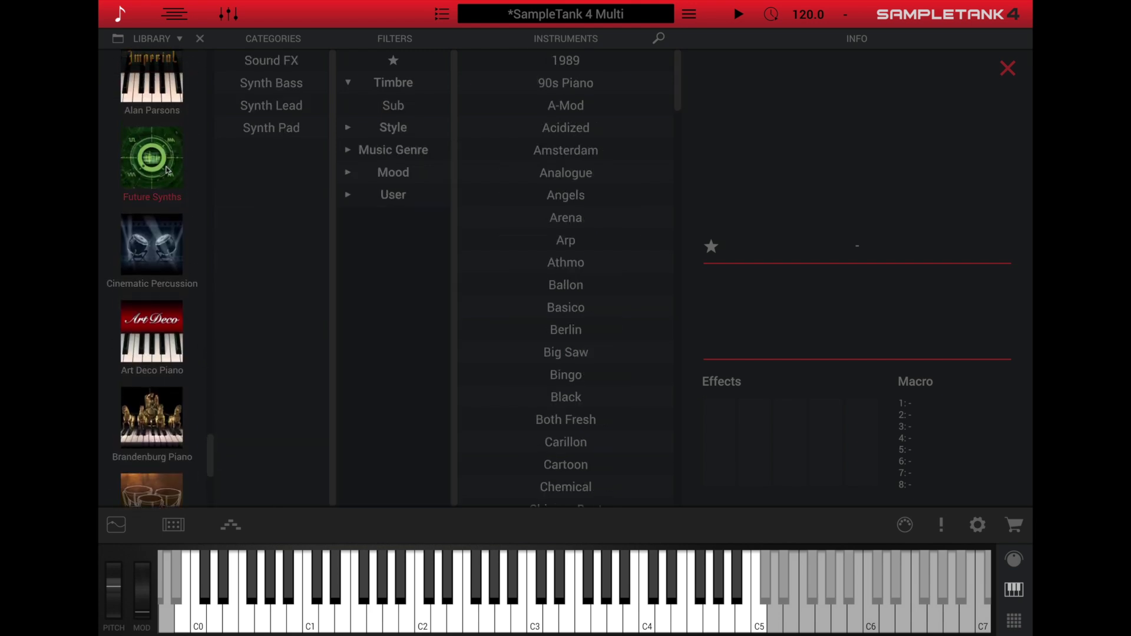
left_click(150, 246)
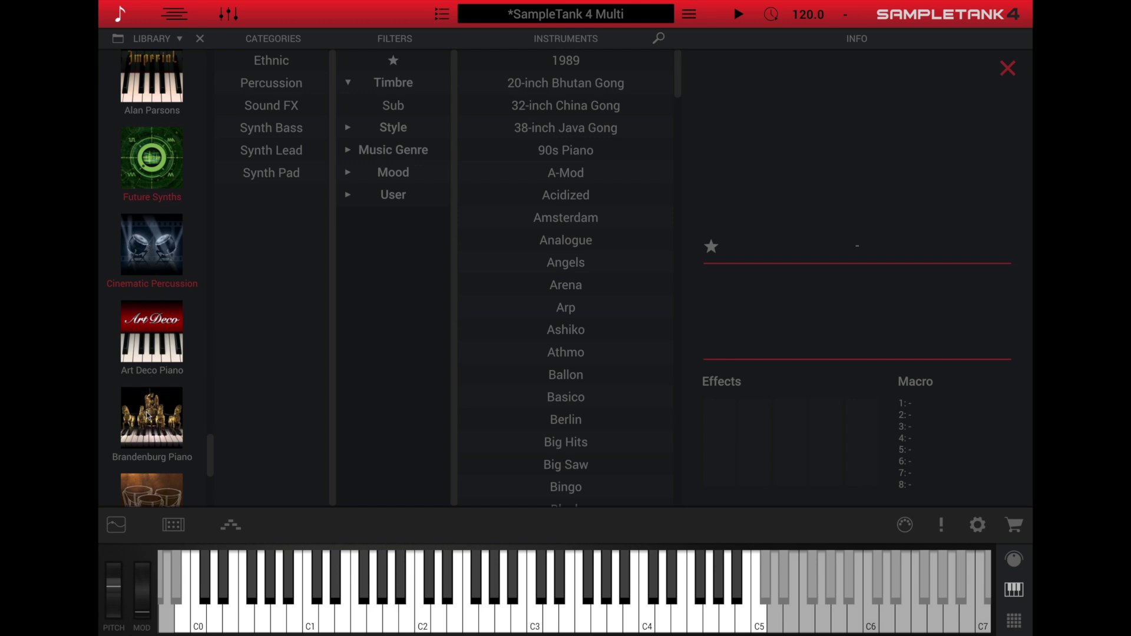
left_click(148, 417)
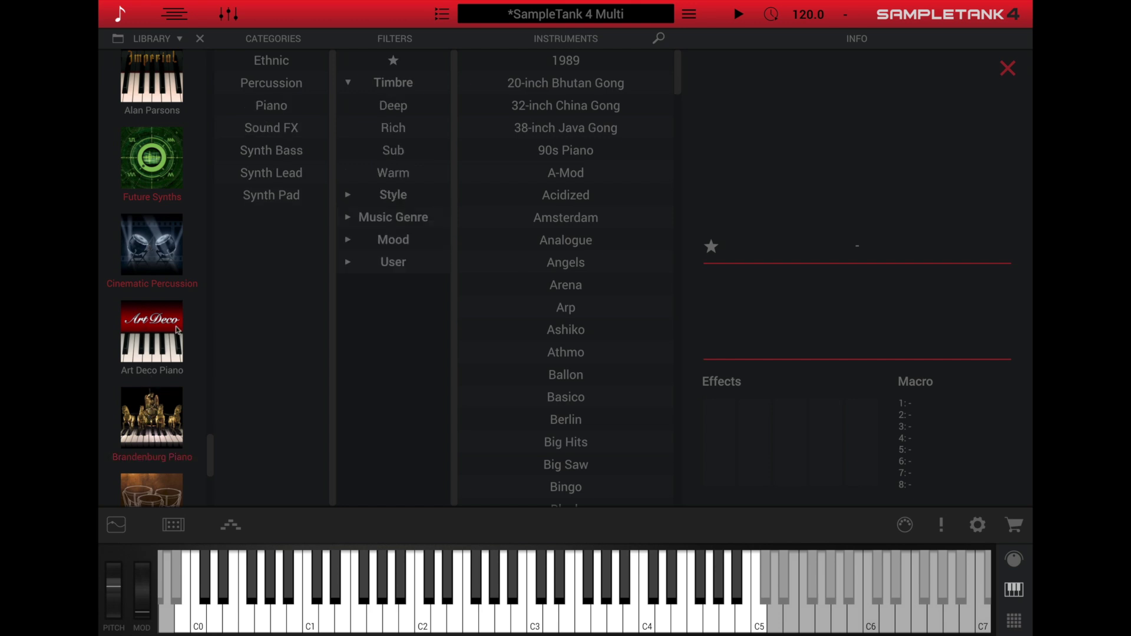
left_click(200, 39)
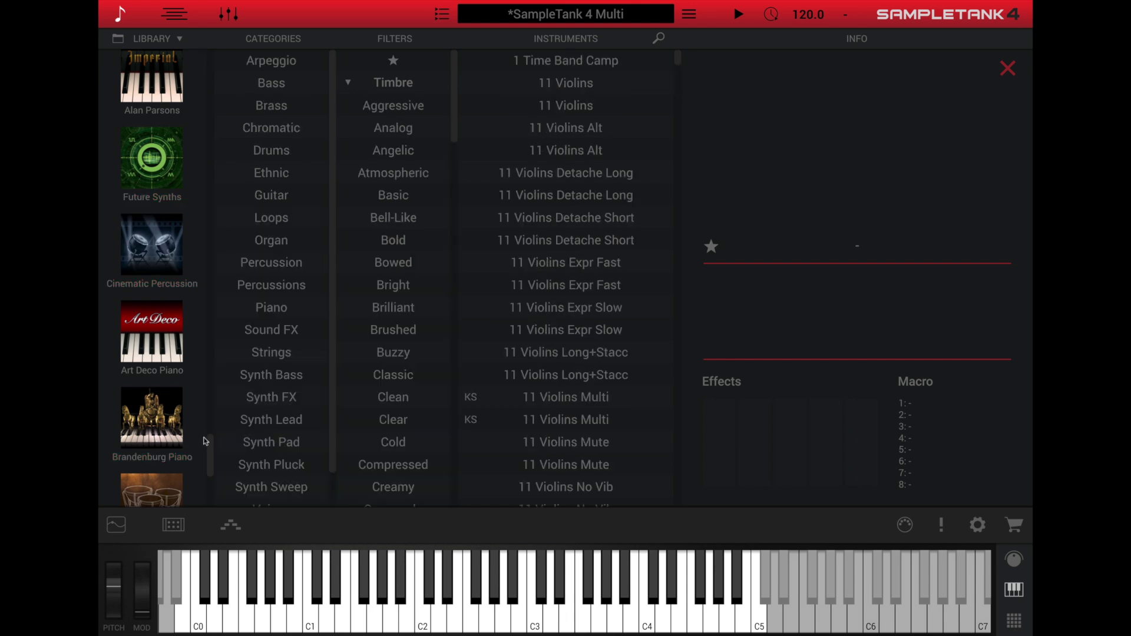
scroll(205, 440, "up", 15)
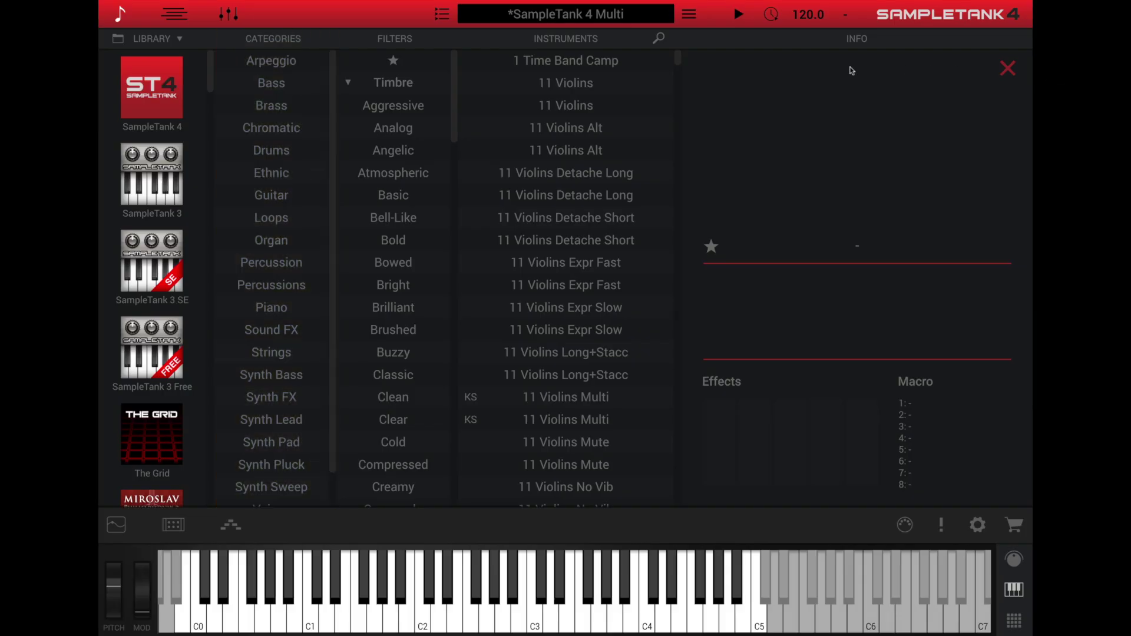
left_click(274, 307)
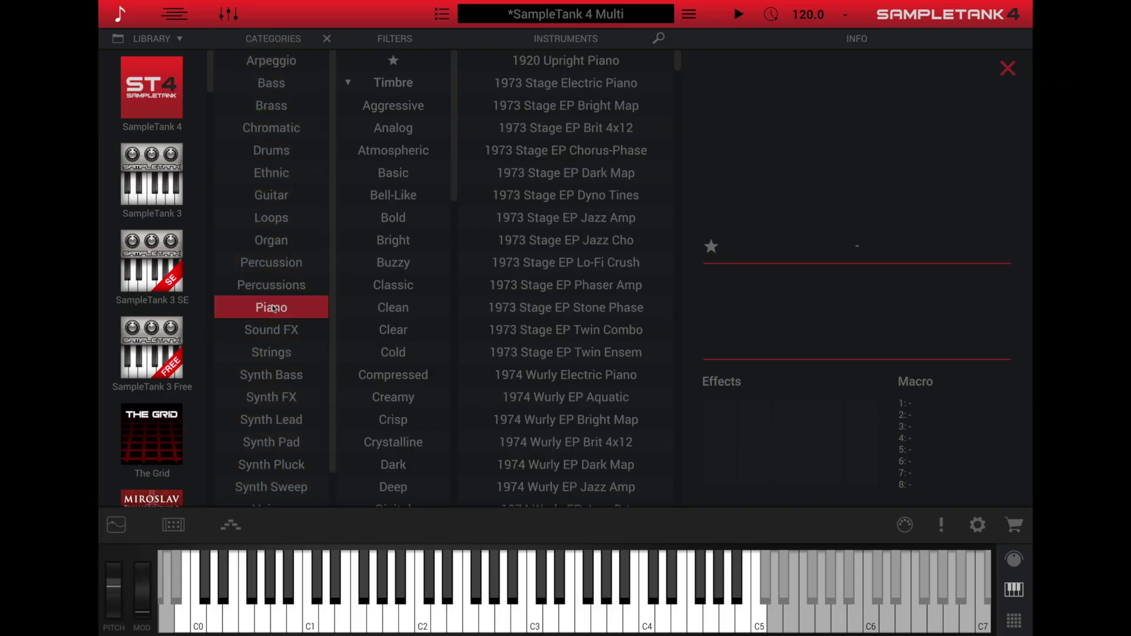
left_click(272, 86)
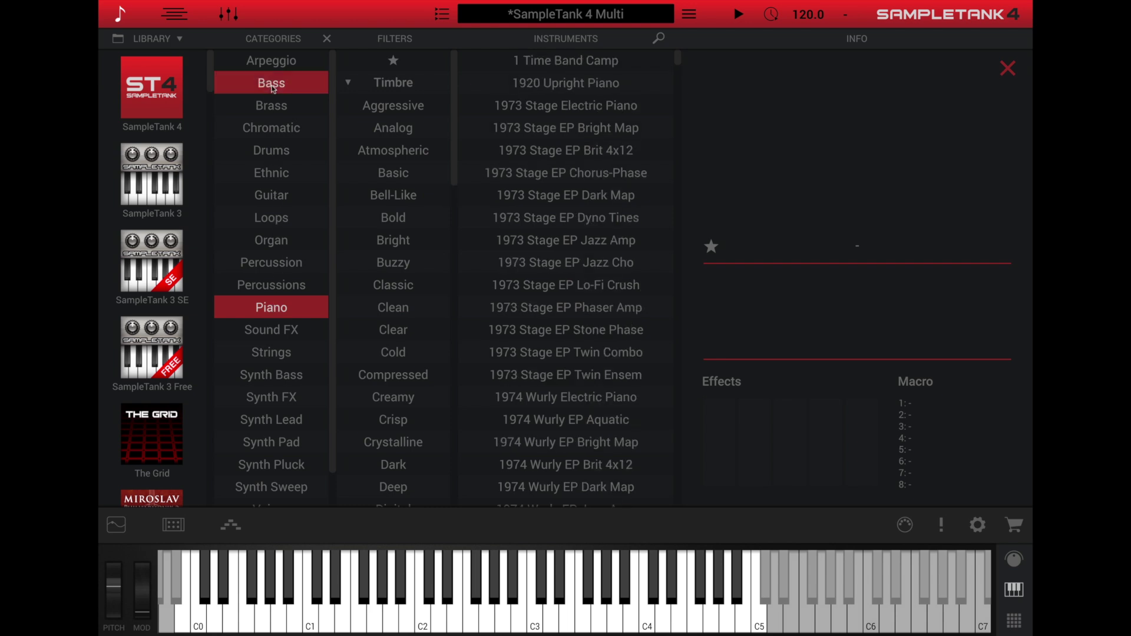
left_click(272, 152)
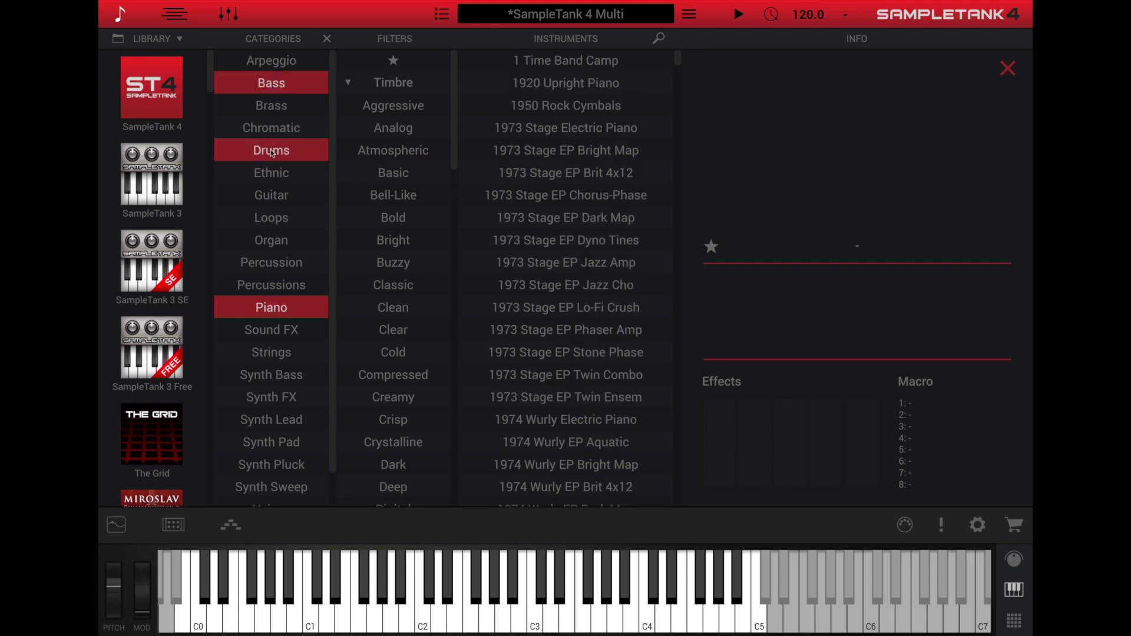
left_click_drag(675, 353, 677, 402)
left_click_drag(733, 444, 733, 535)
left_click(325, 39)
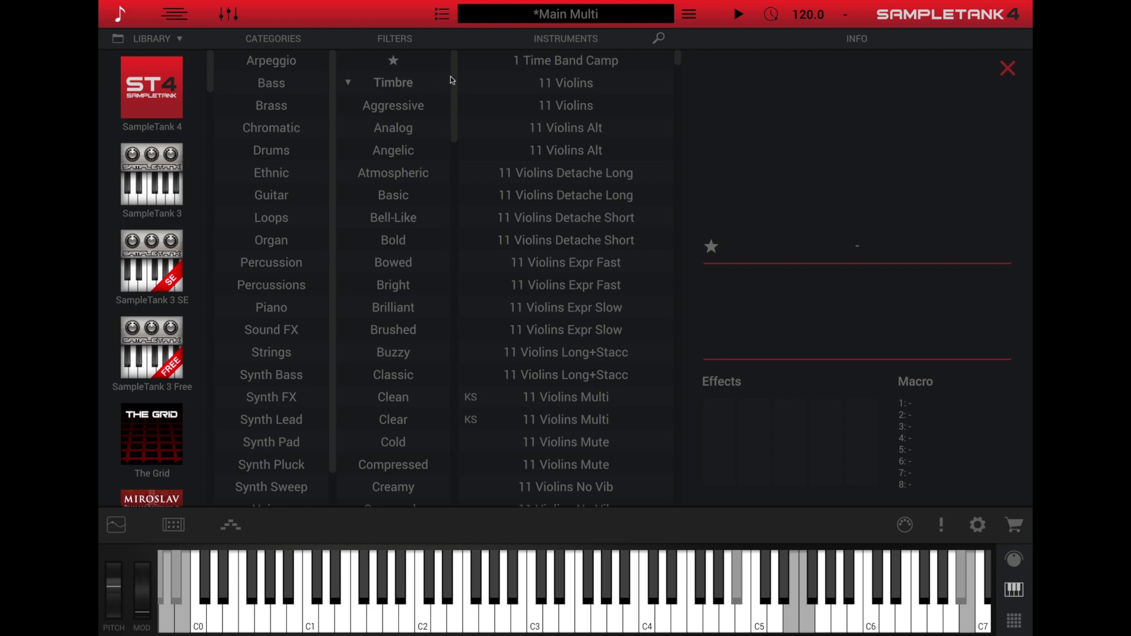
Step: Scroll the Filters column and expand the Style and Mood filter groups
left_click_drag(453, 75, 364, 433)
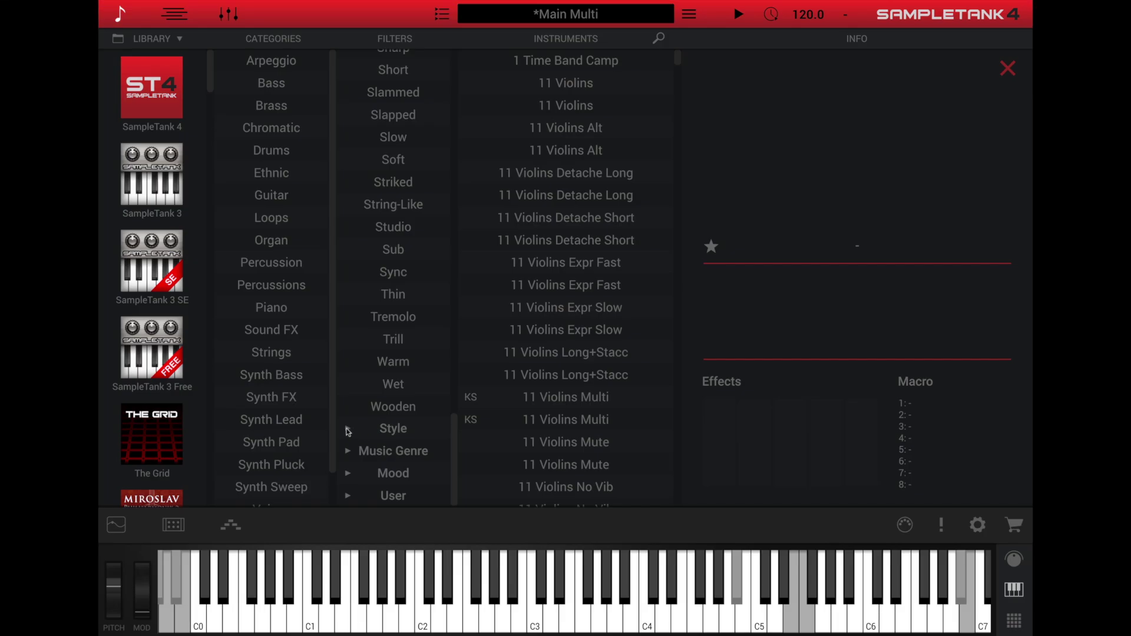
left_click(347, 430)
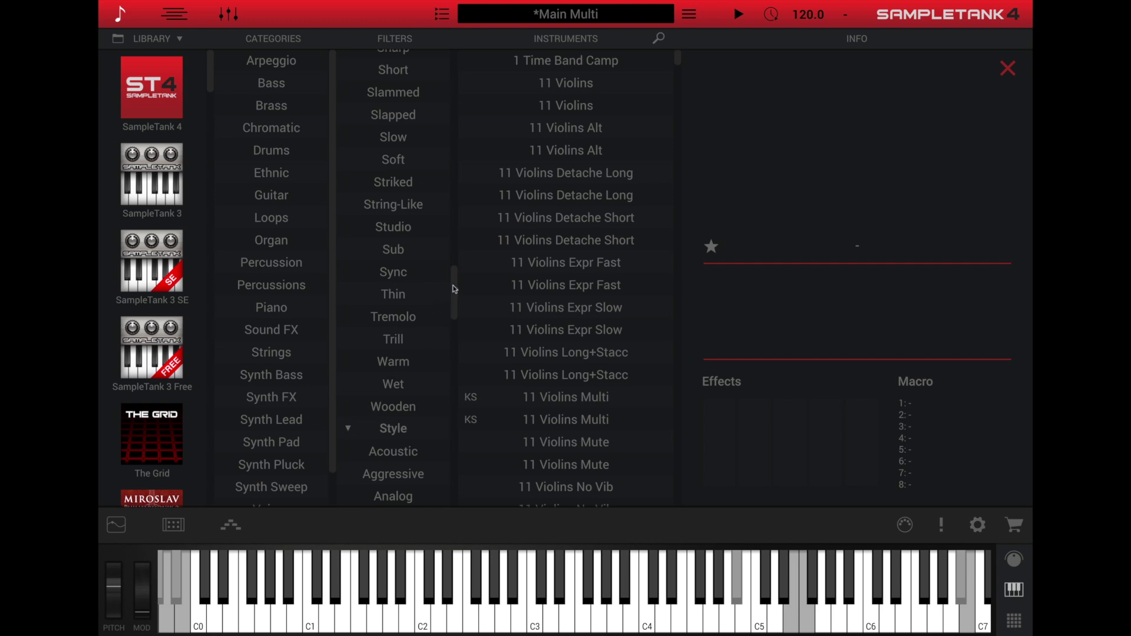
left_click_drag(454, 288, 452, 451)
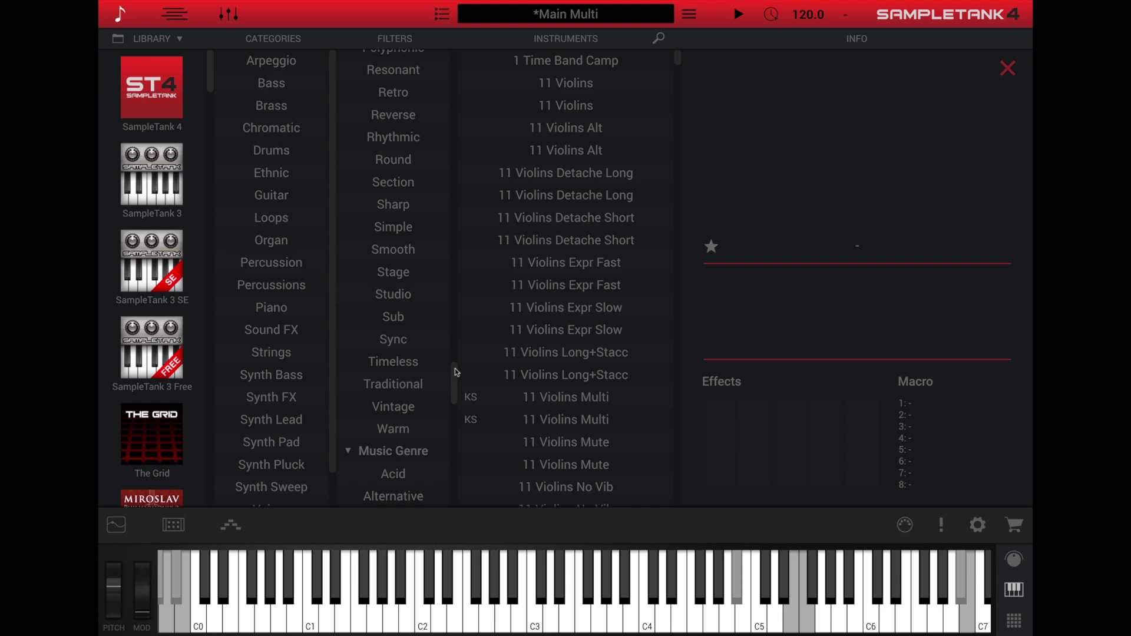
left_click_drag(453, 376, 455, 474)
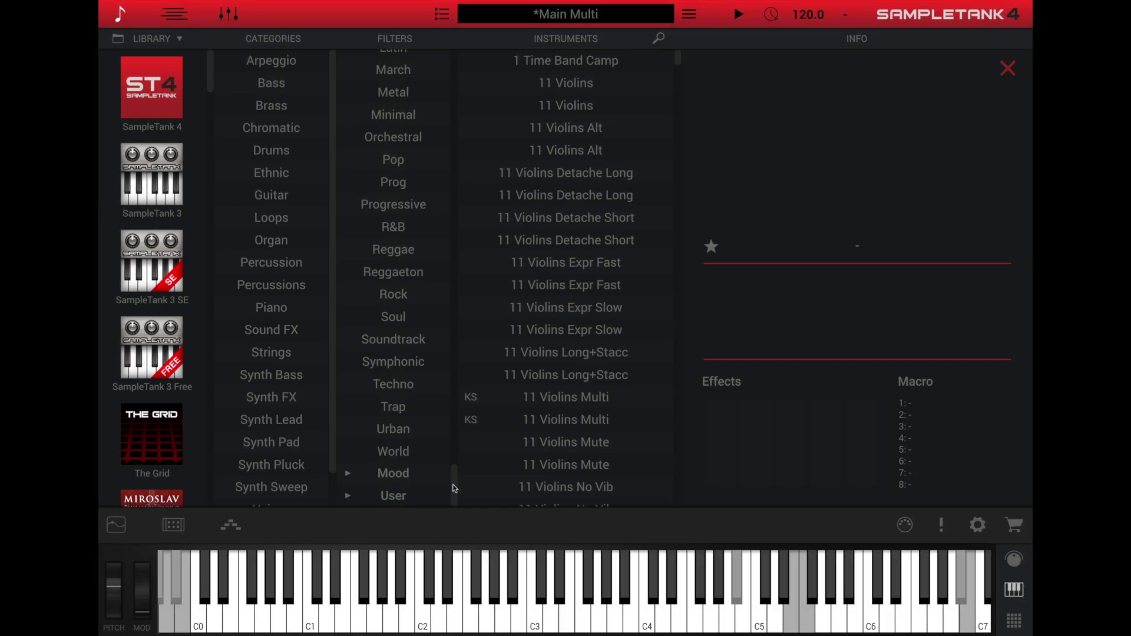
left_click(348, 475)
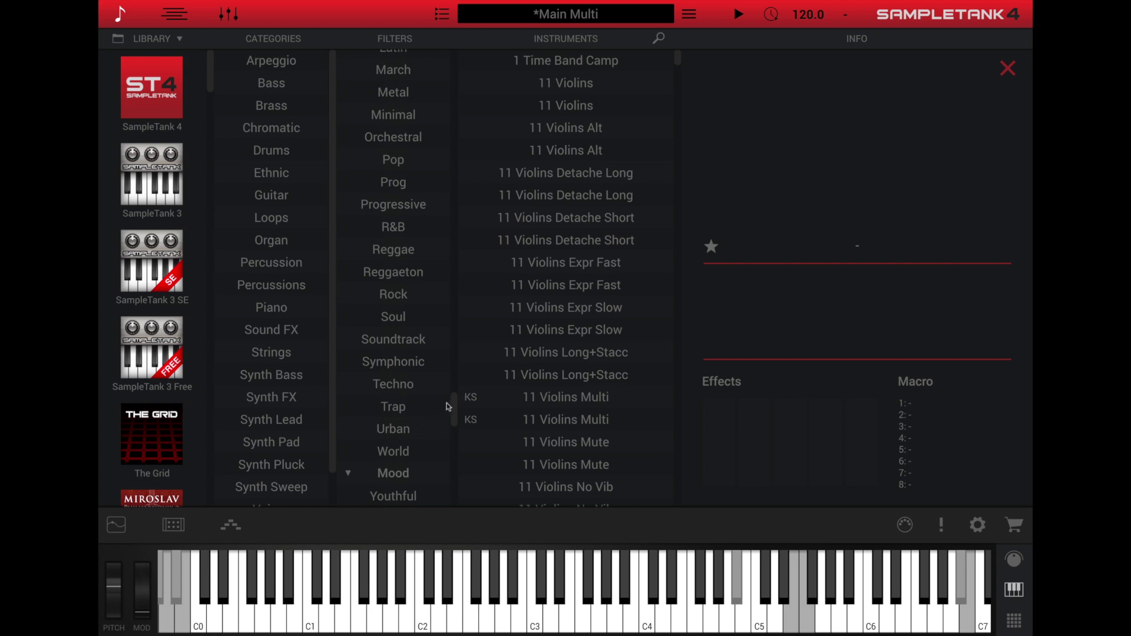
left_click_drag(457, 402, 451, 475)
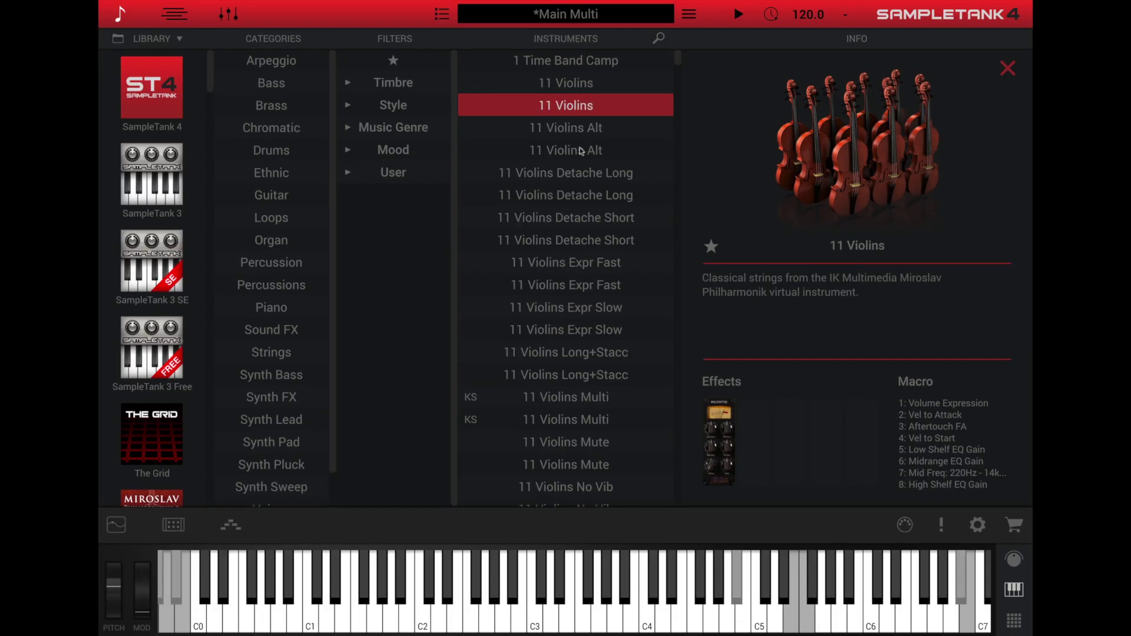
Step: Try the favourites filter and the Suspicious, Passive and Moody moods, then clear the mood filters
left_click(394, 61)
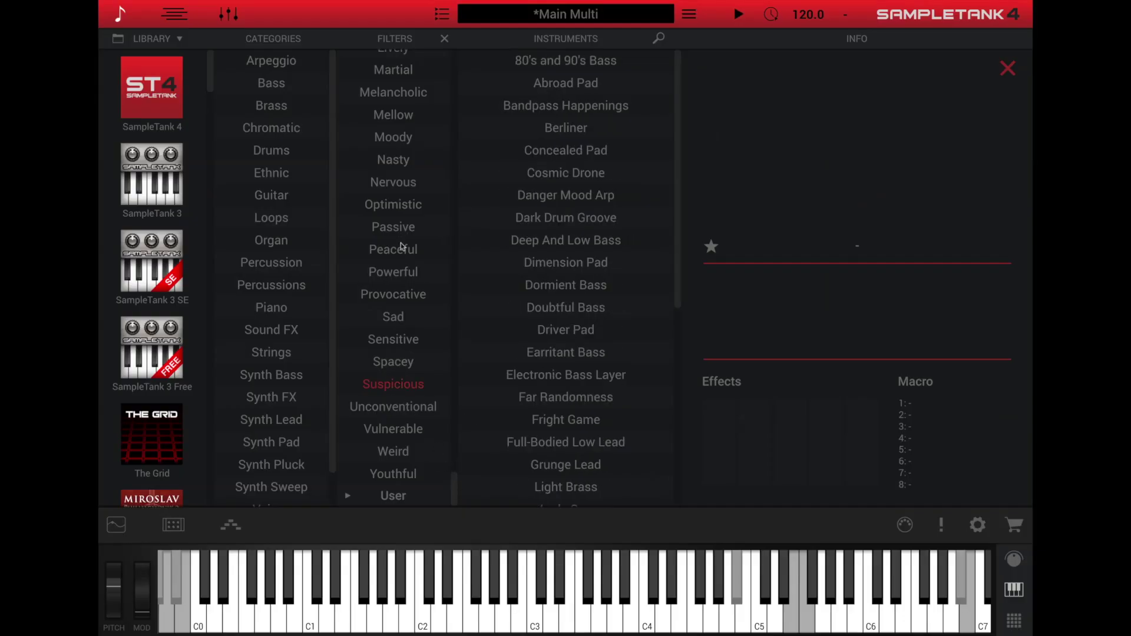
left_click(400, 231)
left_click(396, 142)
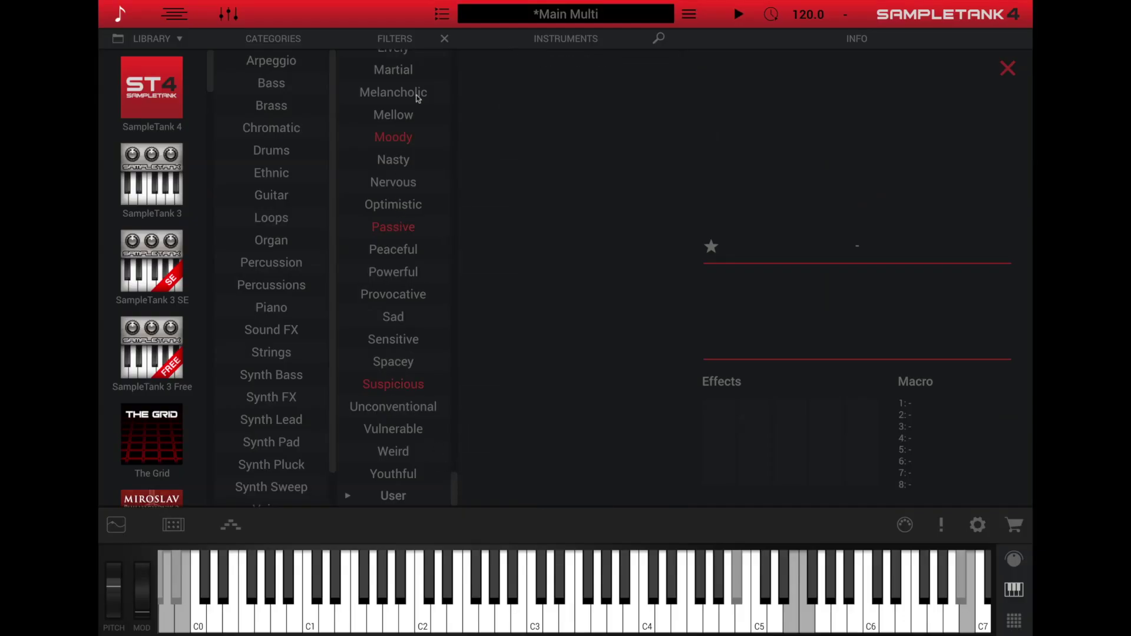
left_click(443, 41)
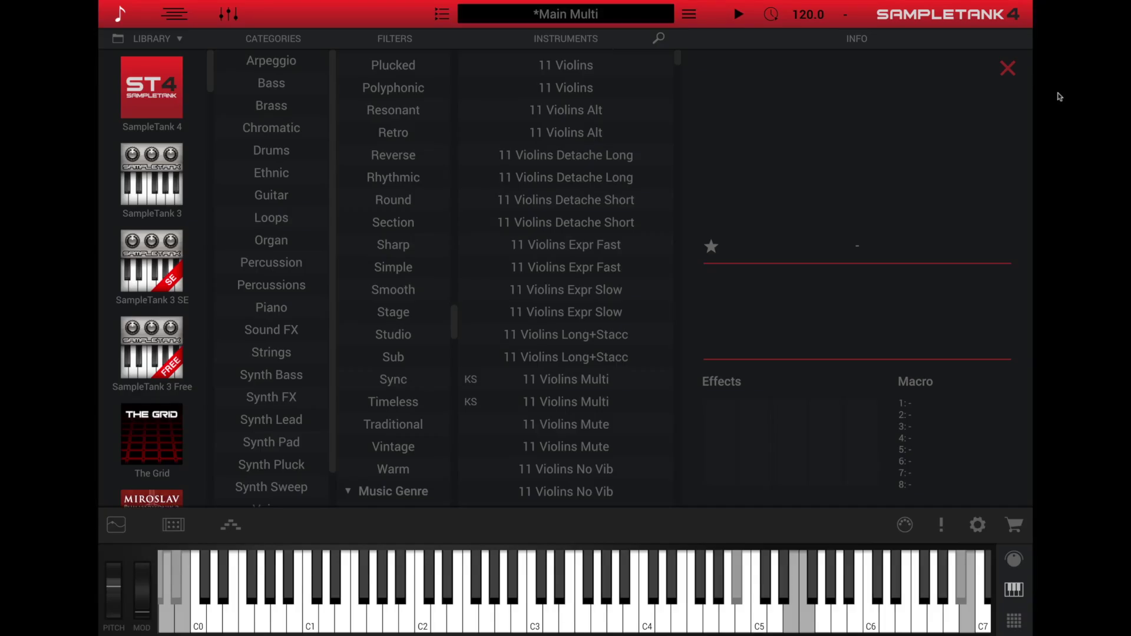
Step: List Piano instruments and star 1974 Wurly Electric Piano as a favourite in its Info panel
left_click(283, 309)
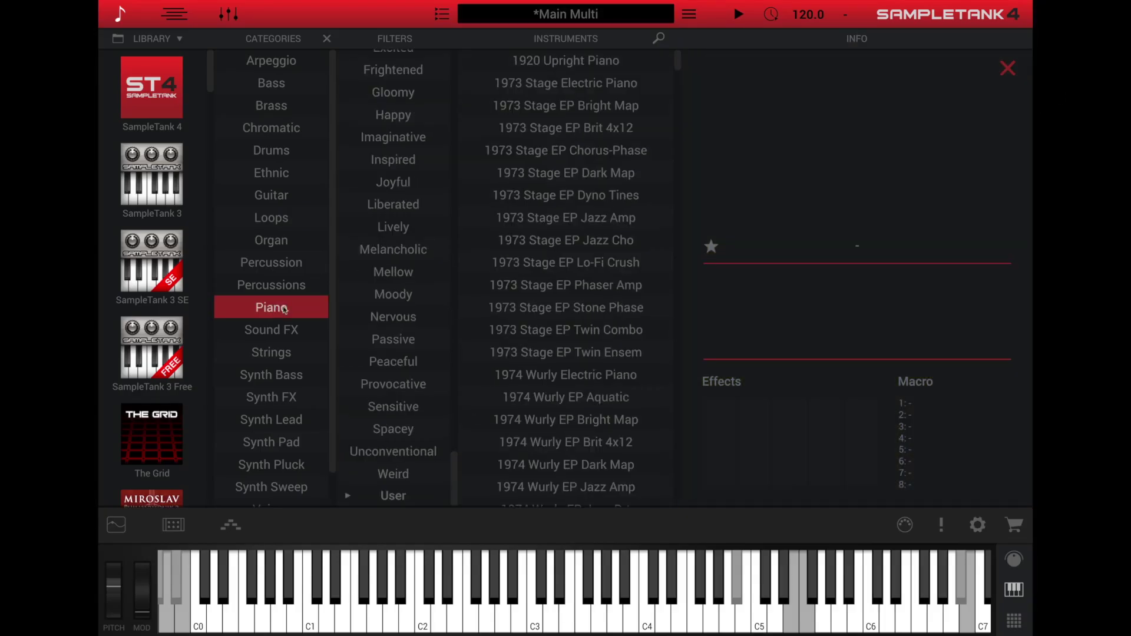
scroll(536, 243, "down", 3)
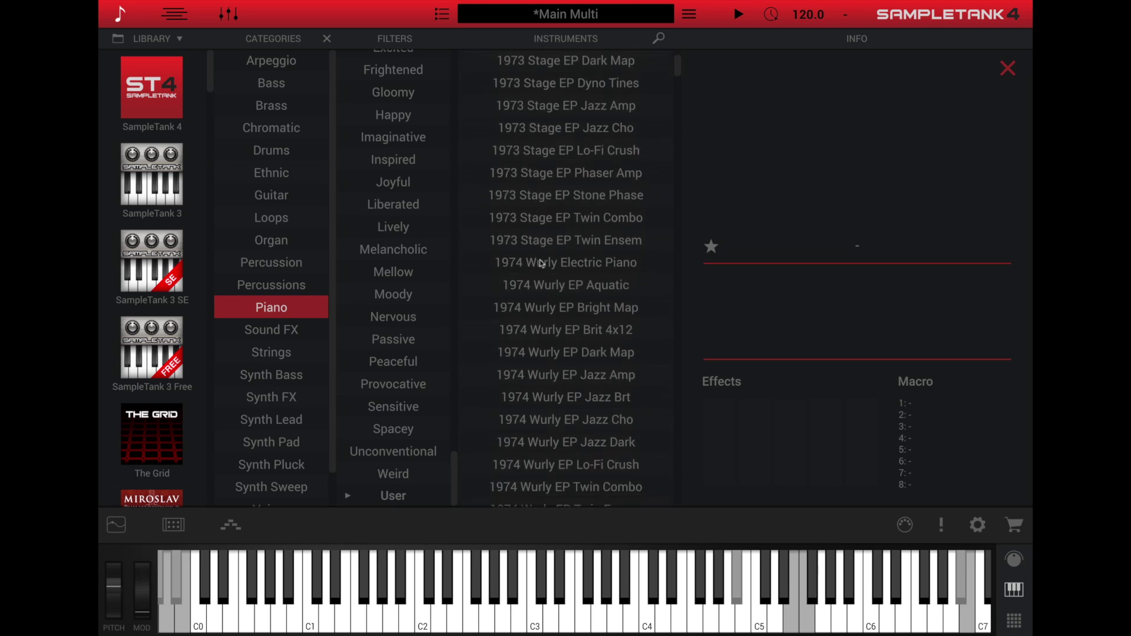
left_click(540, 263)
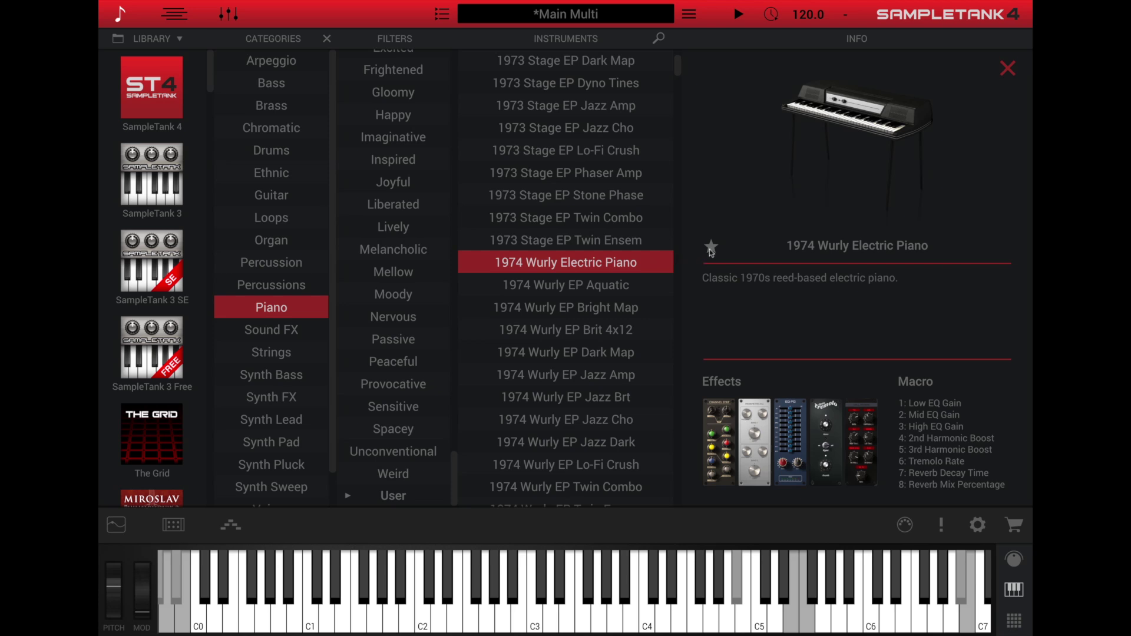
left_click(710, 247)
left_click(1007, 70)
Step: Go from the mixer back to the part list and open the part's synth edit page
left_click(234, 18)
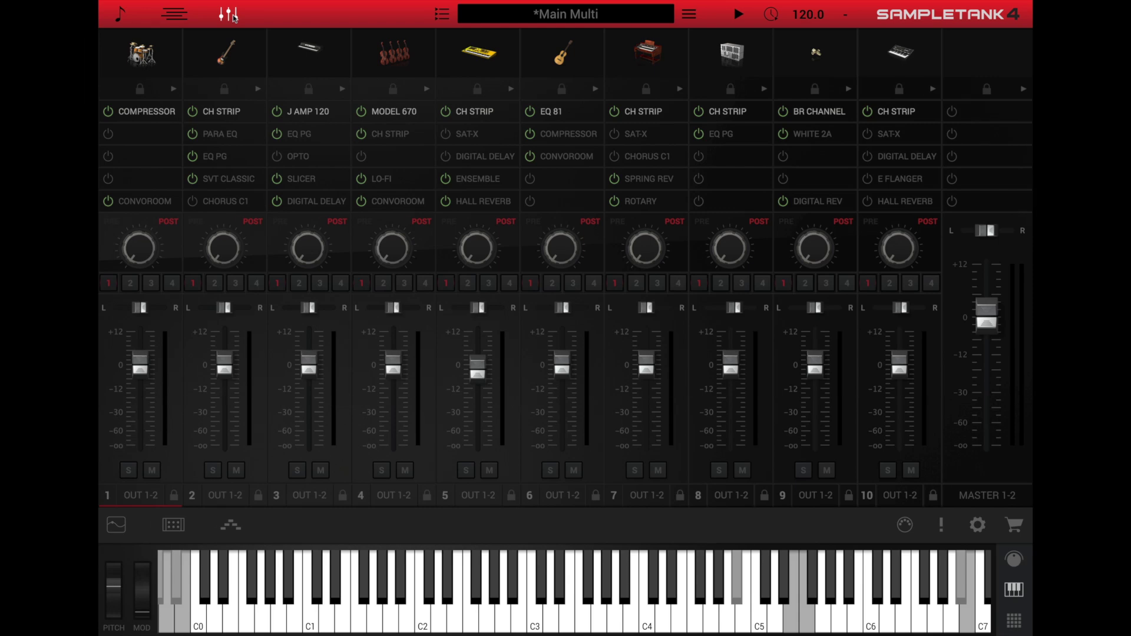
left_click(233, 18)
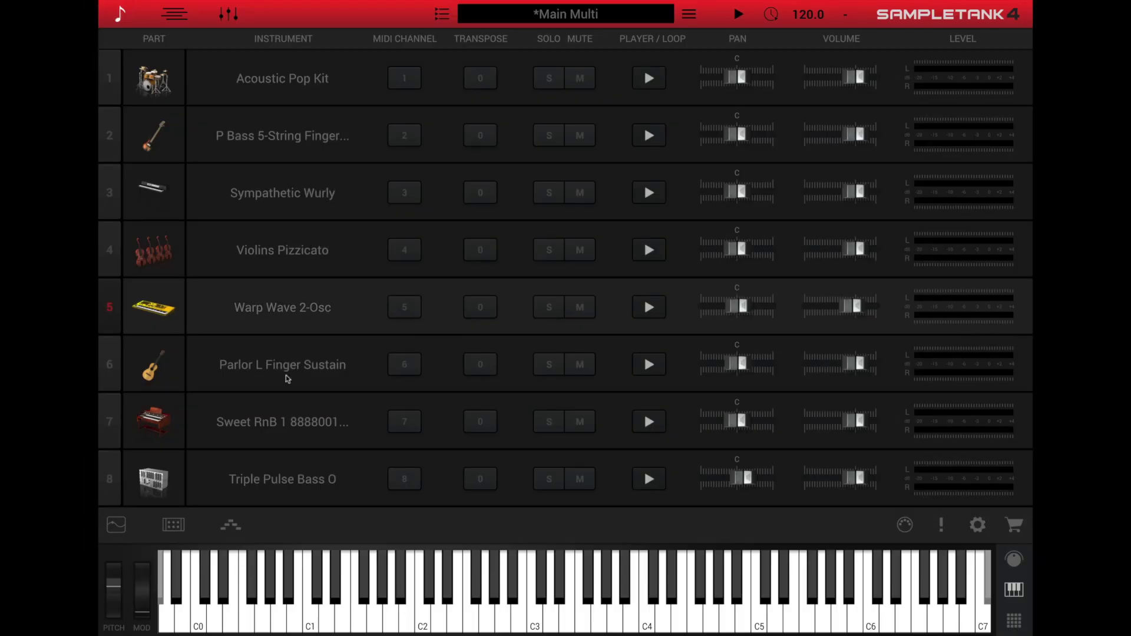
left_click(116, 526)
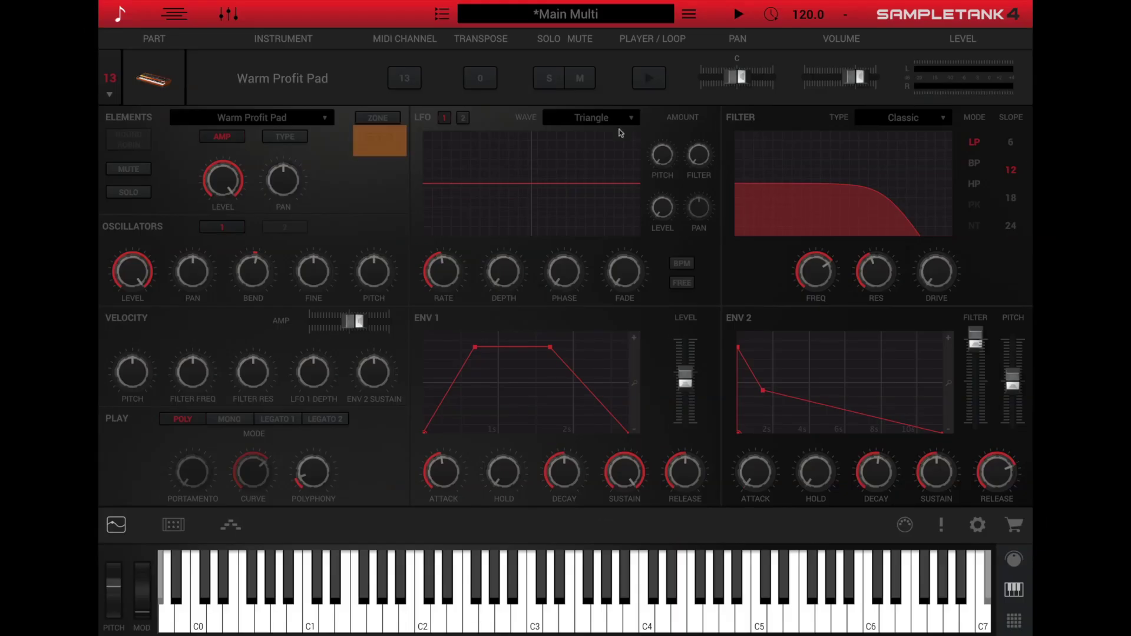
Step: Flip between LFO 1 and 2, check the LFO and envelope lists, and open then close the matrix
left_click(468, 121)
left_click(445, 119)
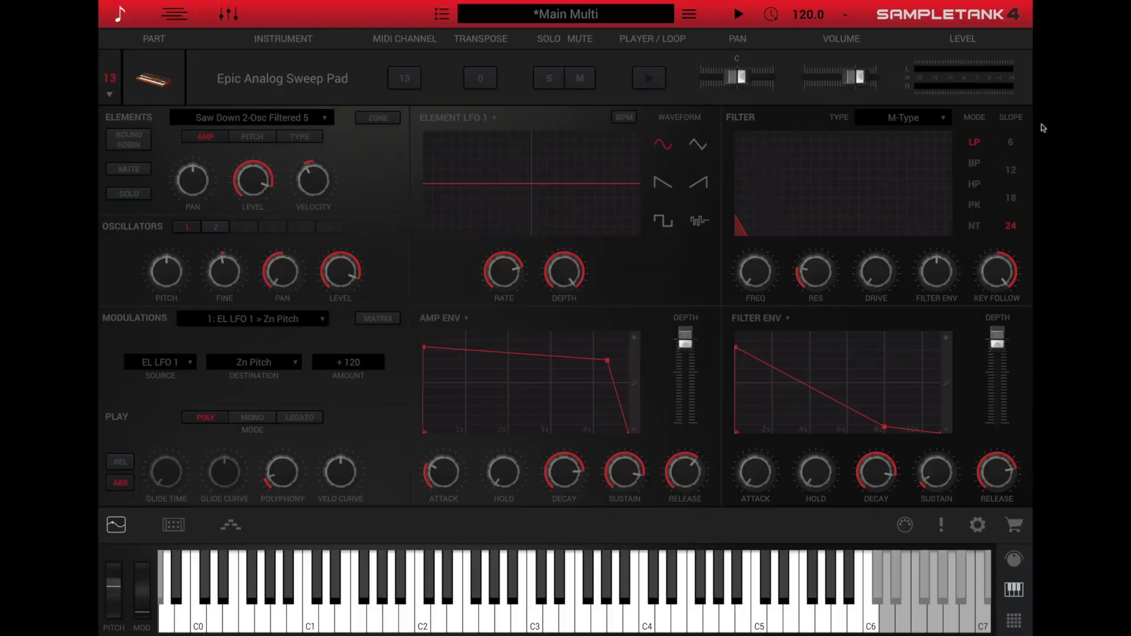
left_click(494, 120)
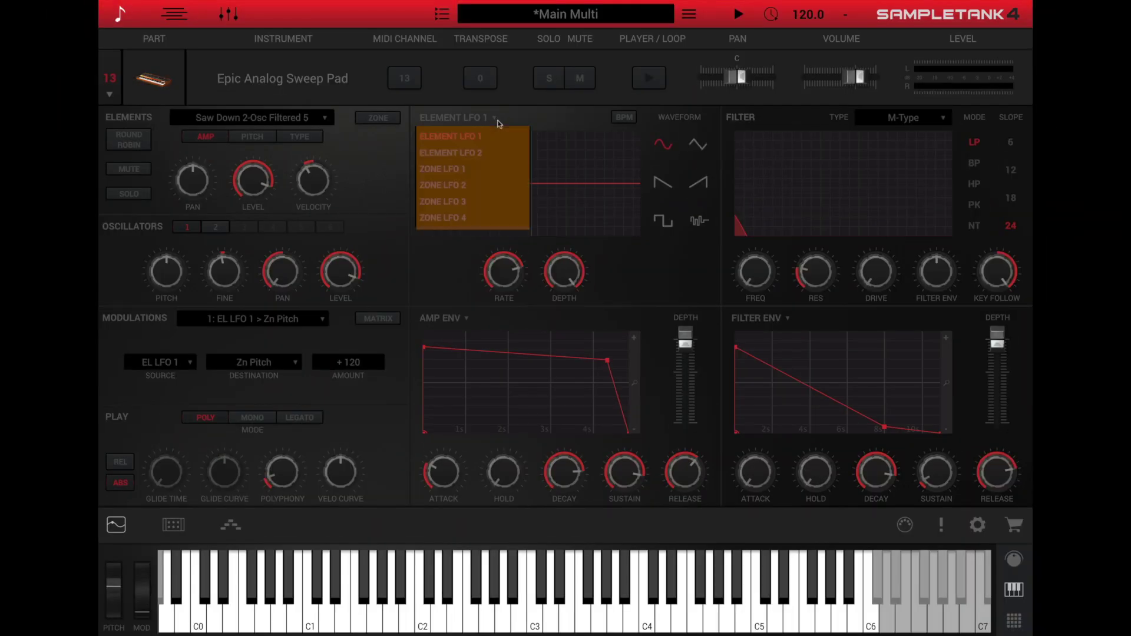
left_click(482, 208)
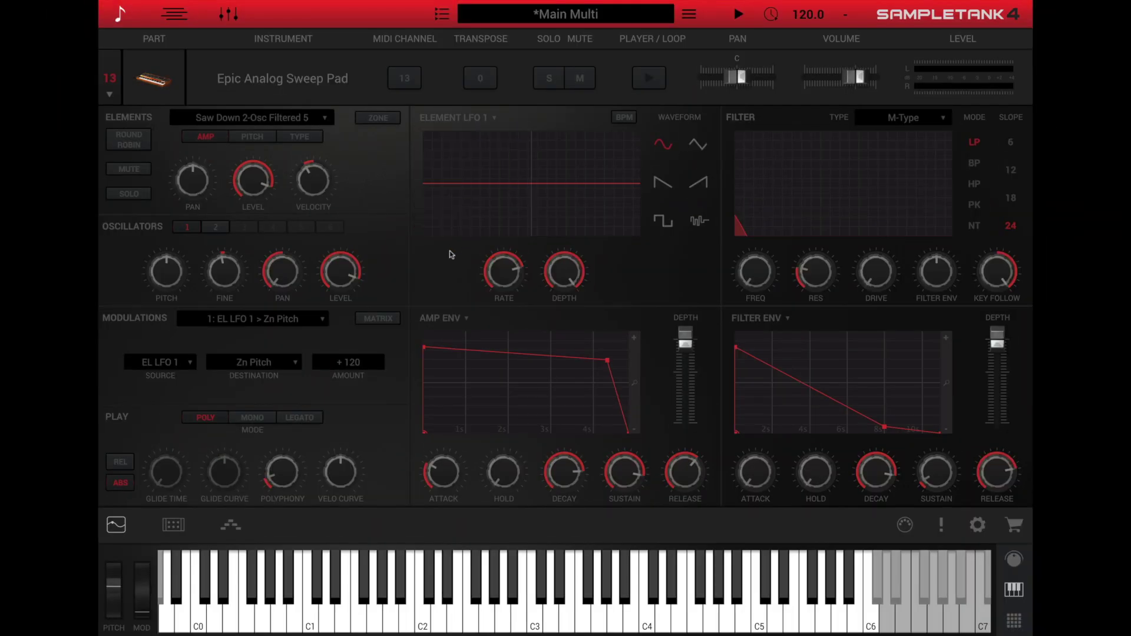
left_click(462, 319)
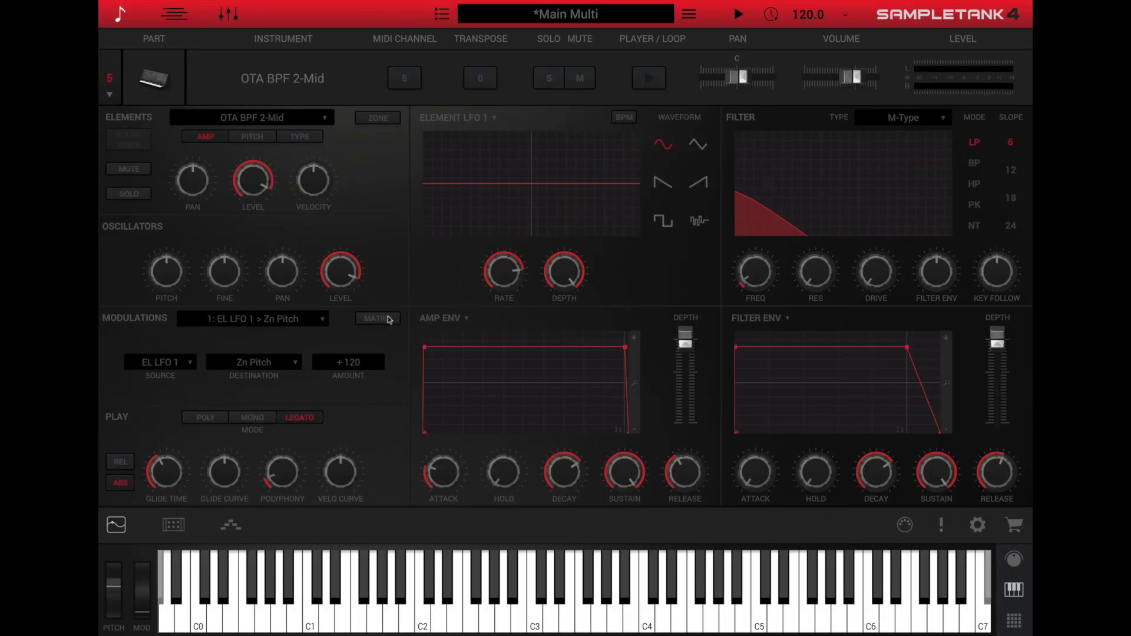
left_click(377, 319)
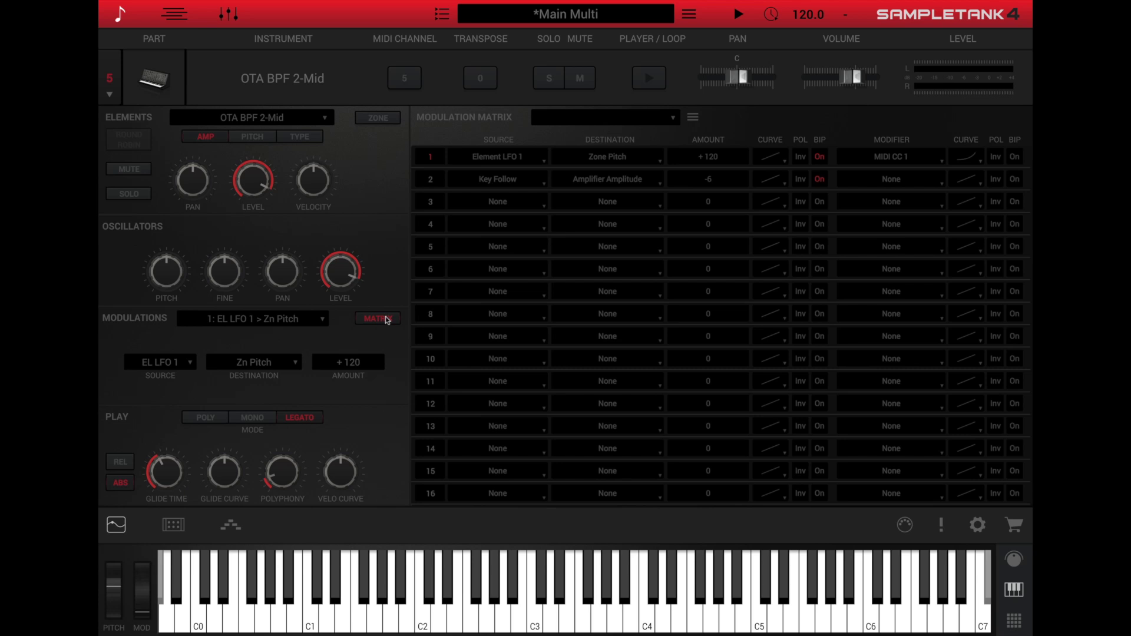
left_click(387, 320)
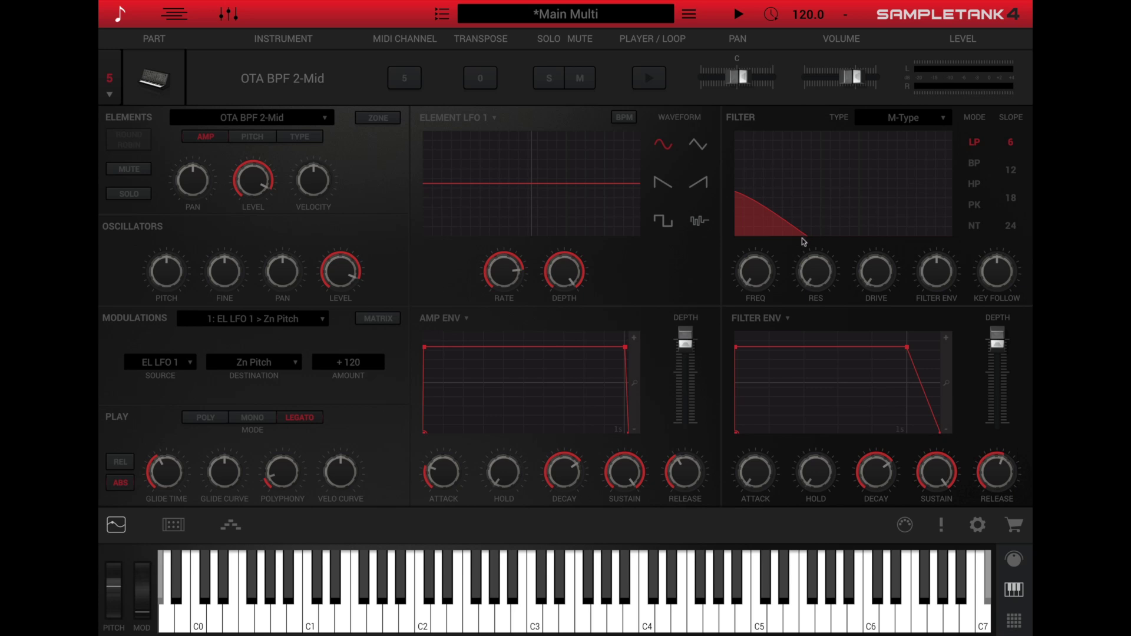
right_click(754, 268)
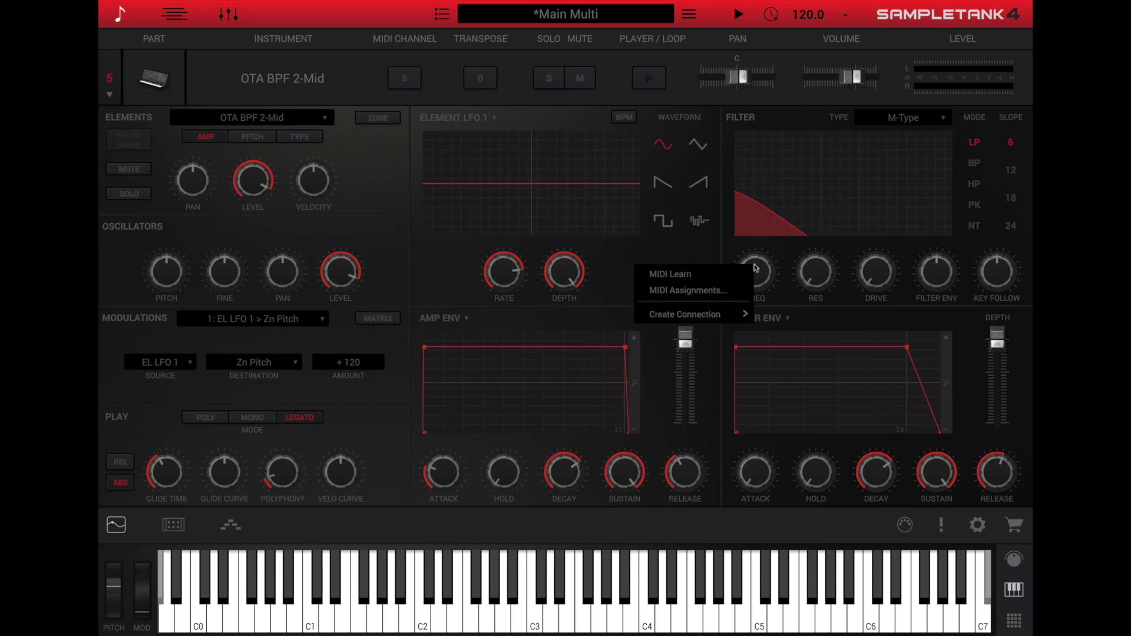
left_click(740, 273)
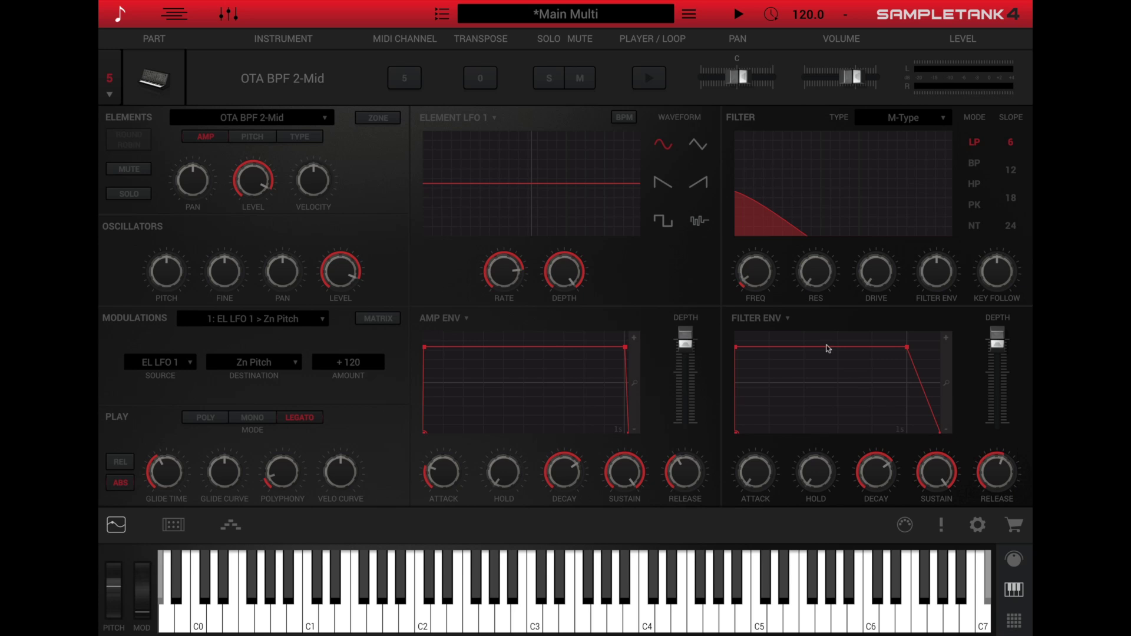
left_click(904, 525)
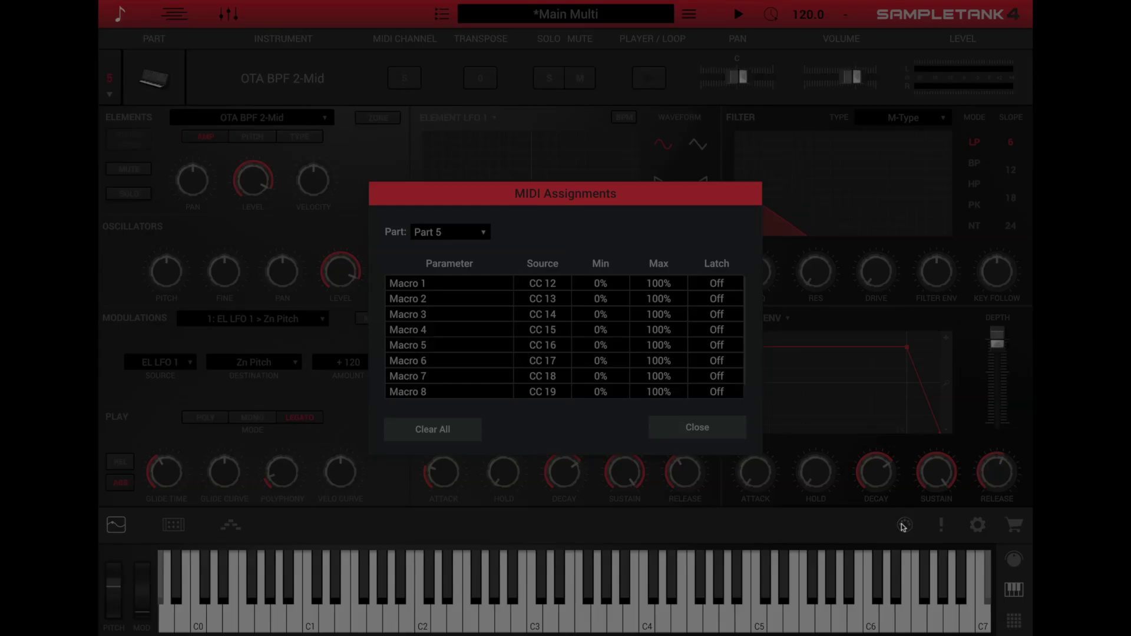
left_click(904, 525)
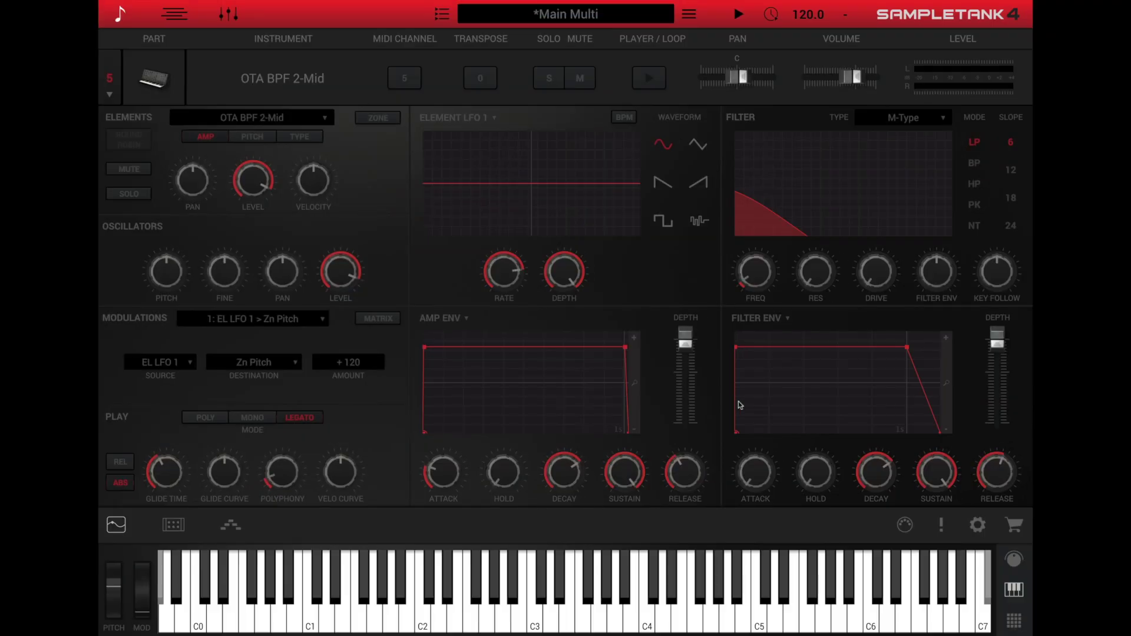
left_click(1014, 560)
left_click(378, 318)
Step: Open the effects rack and step through parts 2 to 7, including Sympathetic Wurly and Violins Pizzicato, to view their effects
left_click(173, 524)
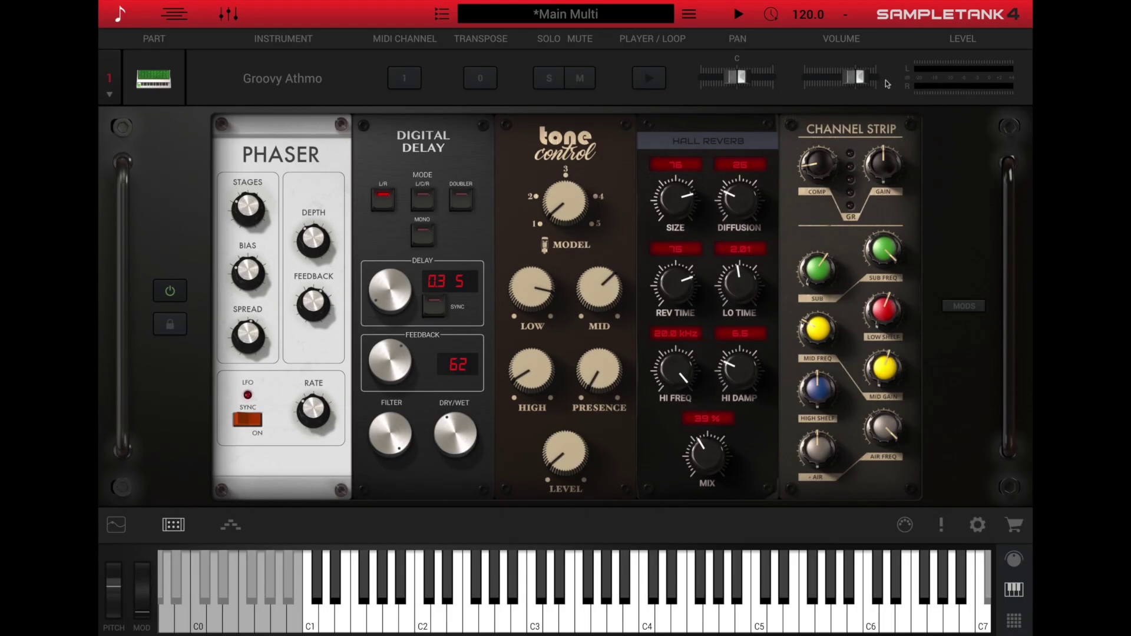
left_click(109, 95)
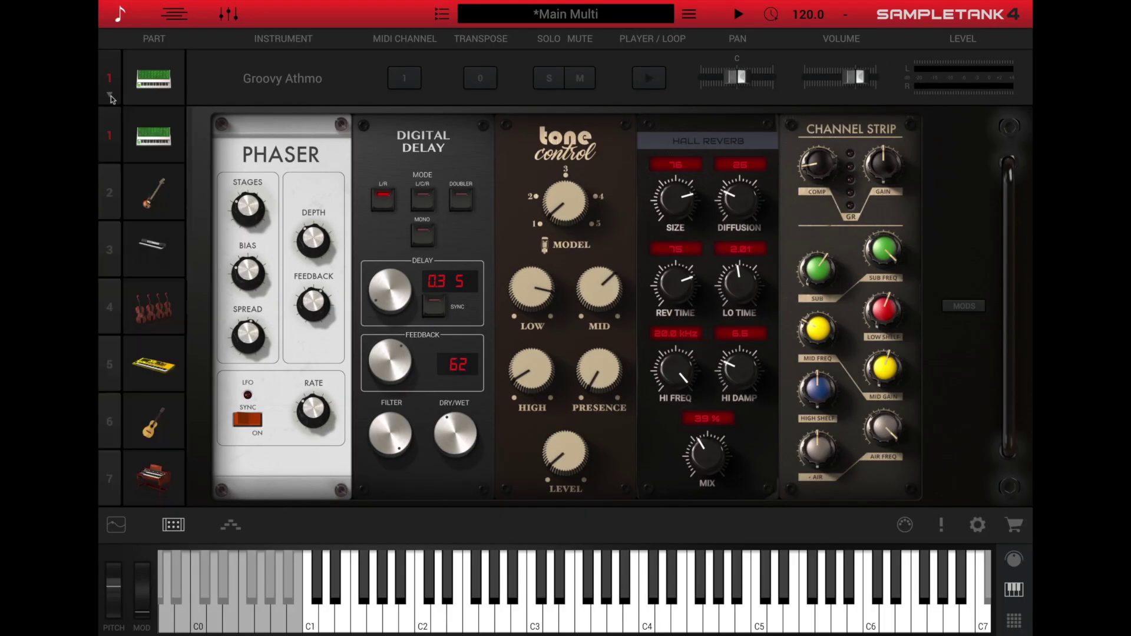
left_click(108, 191)
left_click(113, 99)
left_click(108, 193)
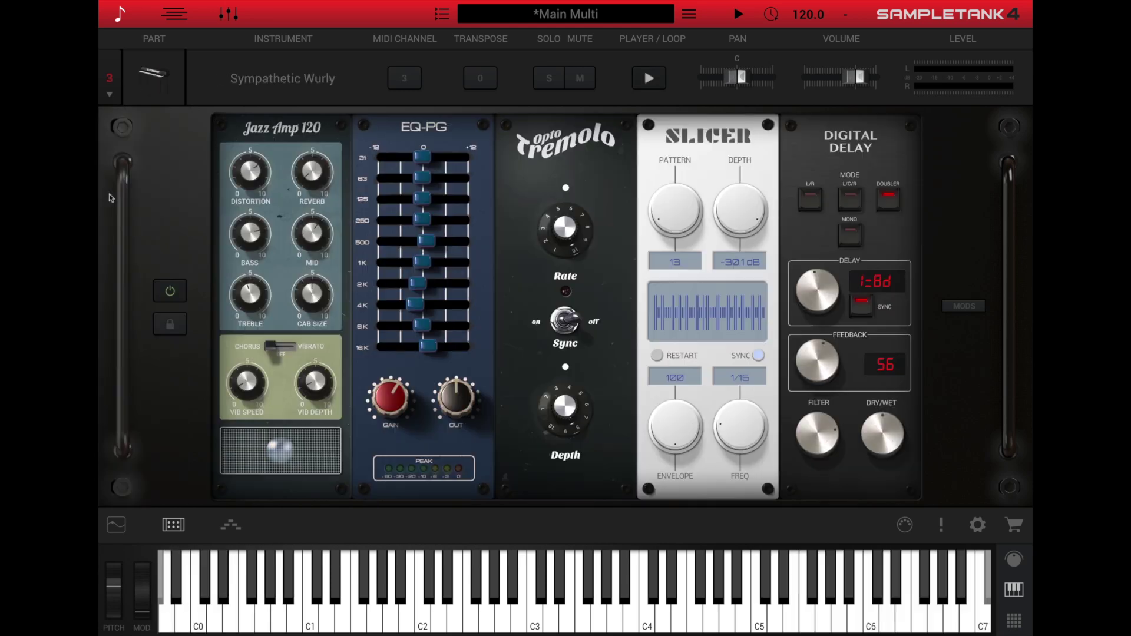
left_click(111, 196)
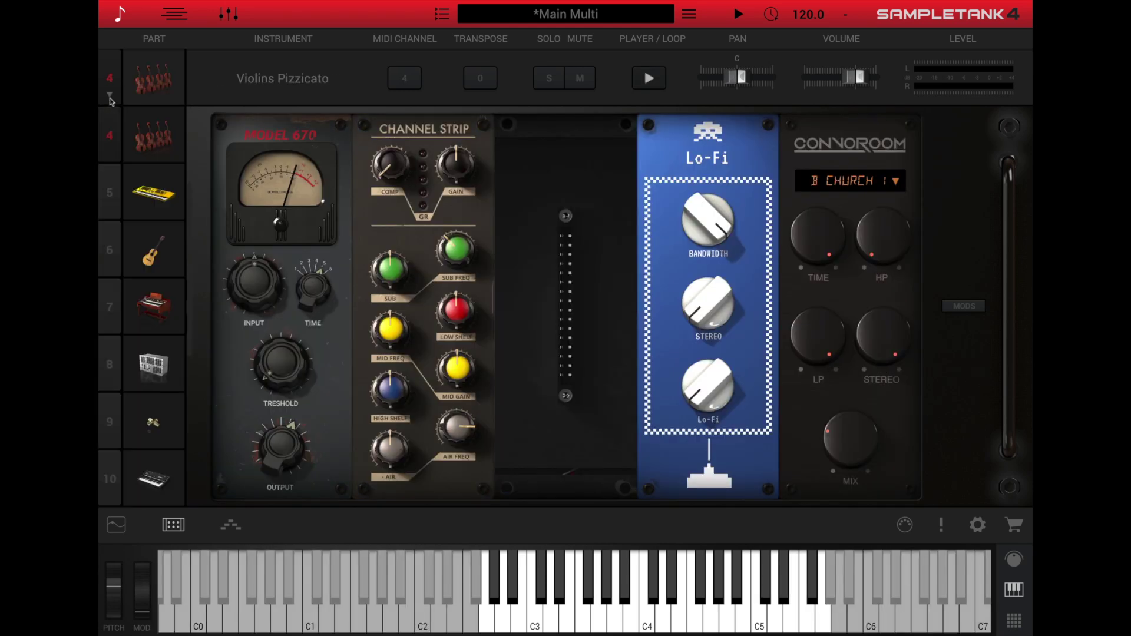
left_click(111, 193)
left_click(110, 98)
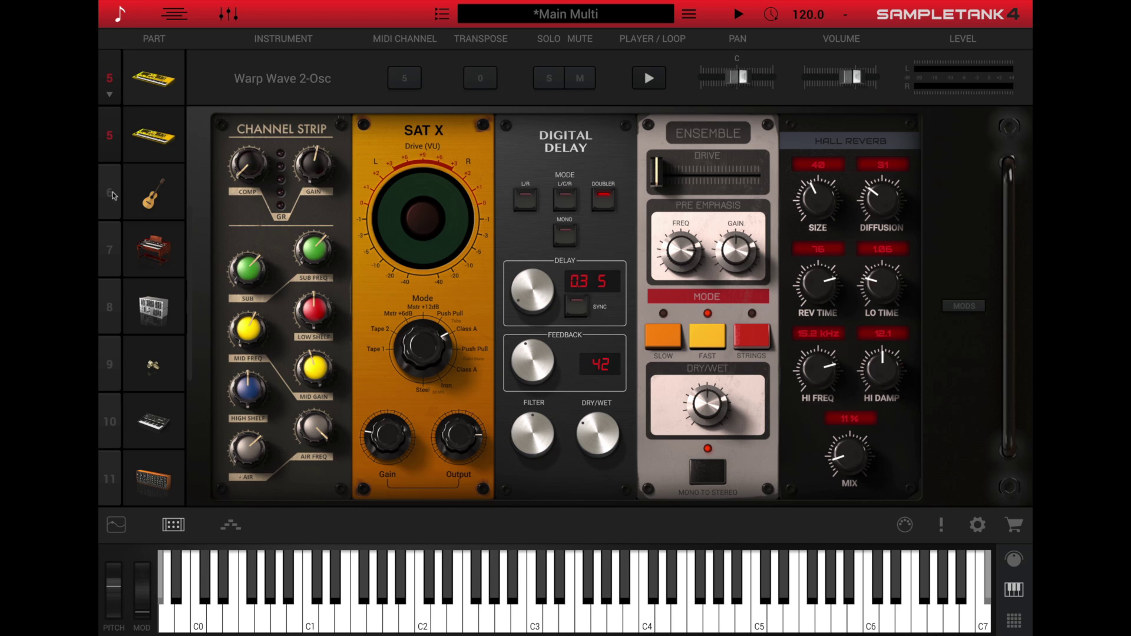
left_click(115, 195)
left_click(110, 97)
left_click(108, 191)
left_click(109, 96)
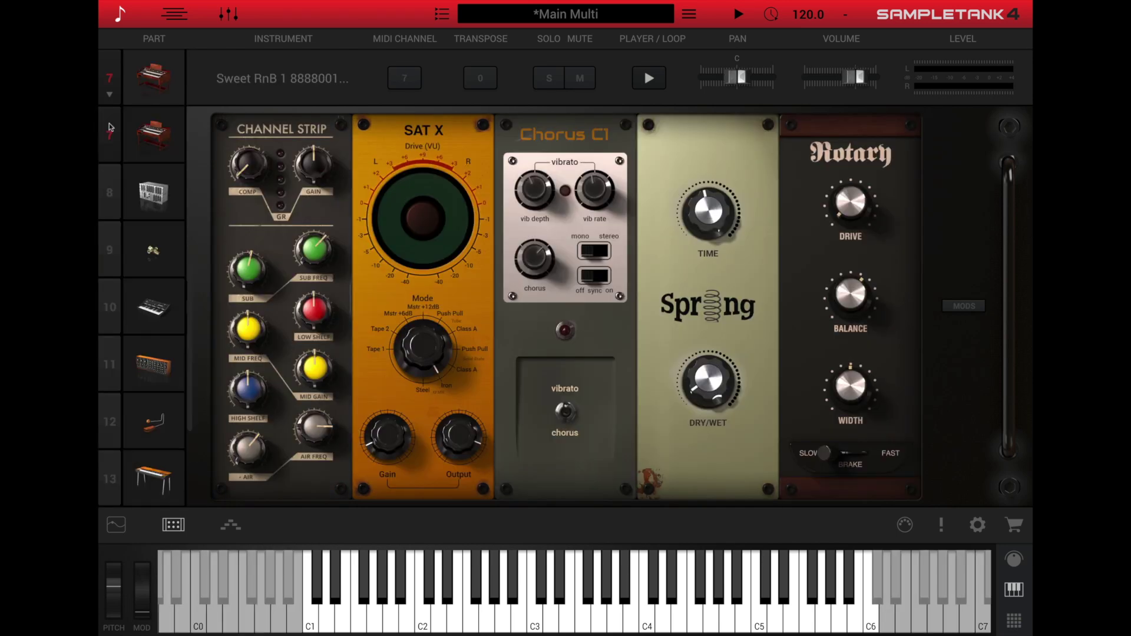
left_click(111, 194)
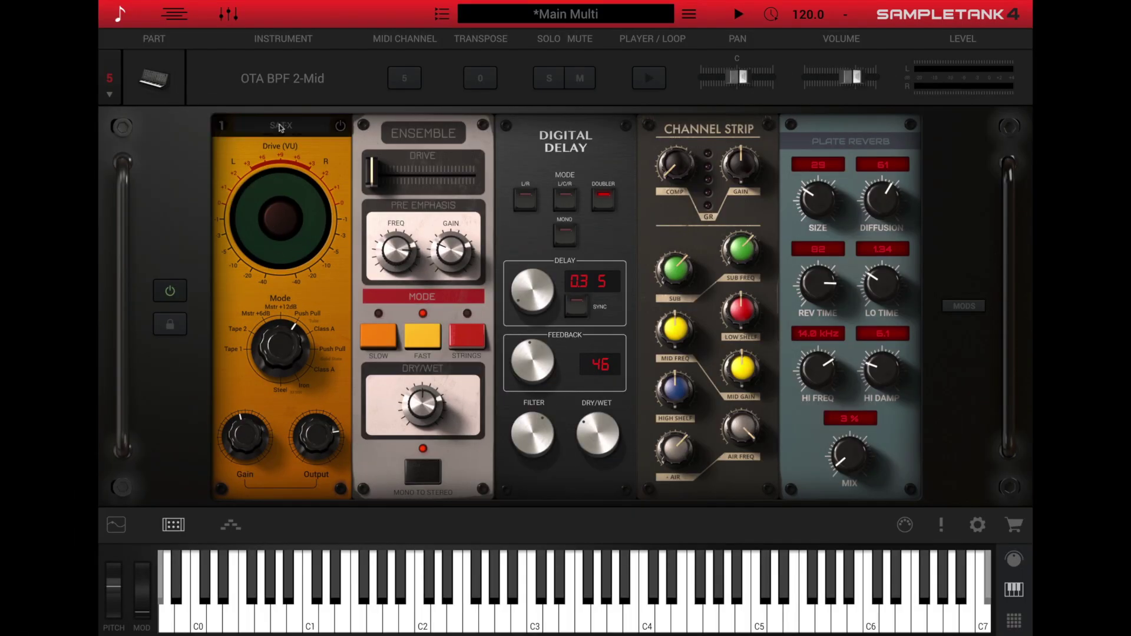
Step: Keep SAT X in the first slot, then move it after Ensemble and Digital Delay after Channel Strip
left_click(281, 125)
mouse_move(268, 186)
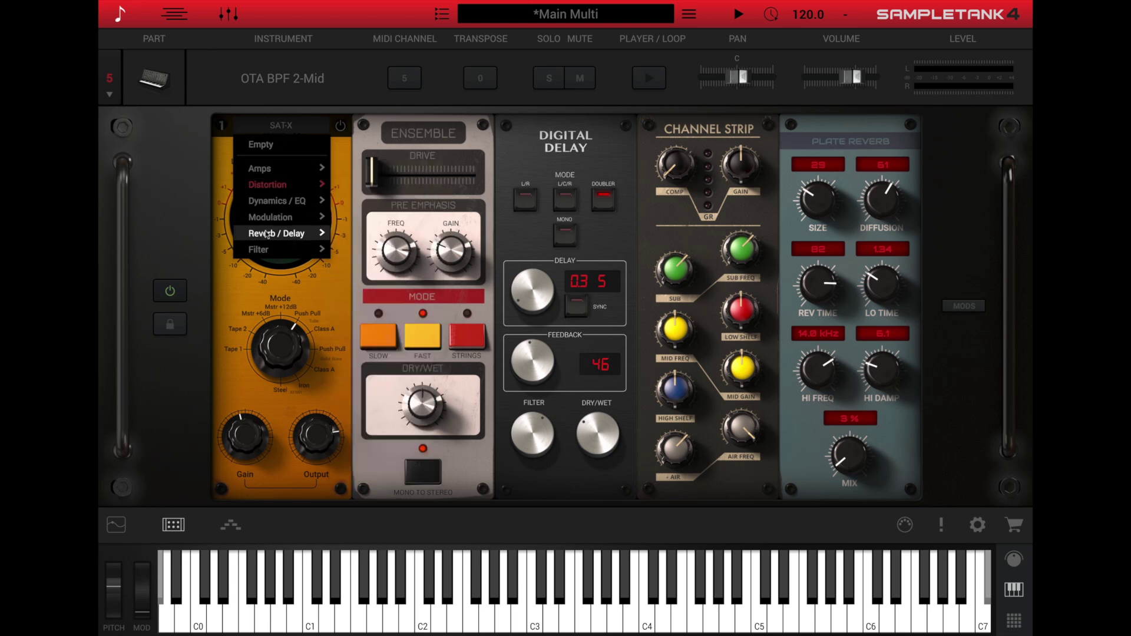
mouse_move(266, 236)
left_click(195, 240)
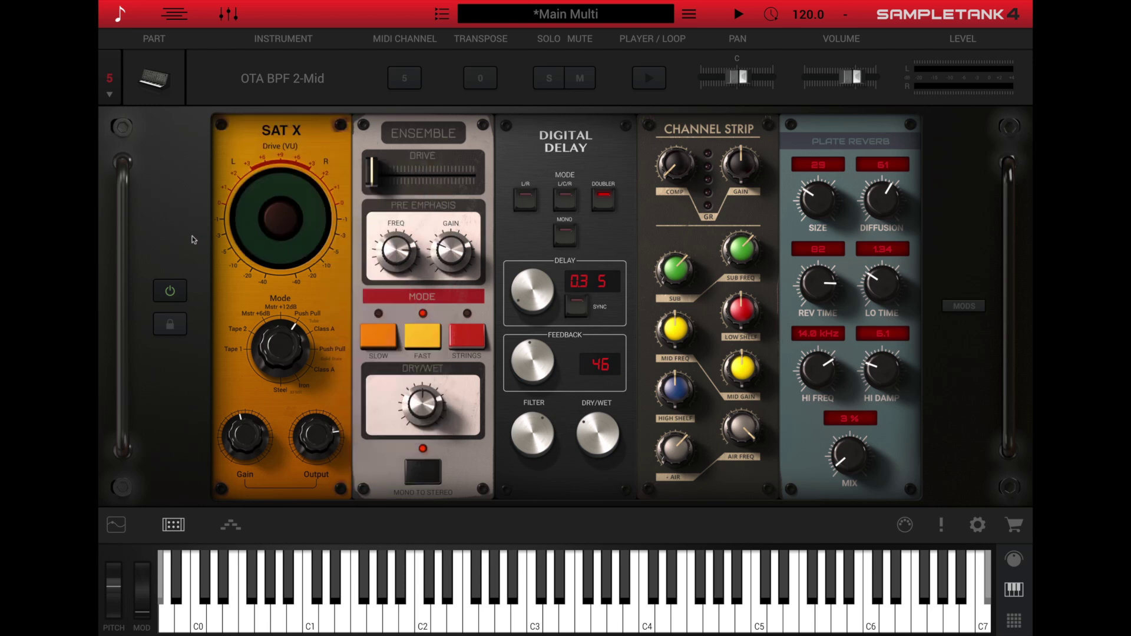
mouse_move(269, 489)
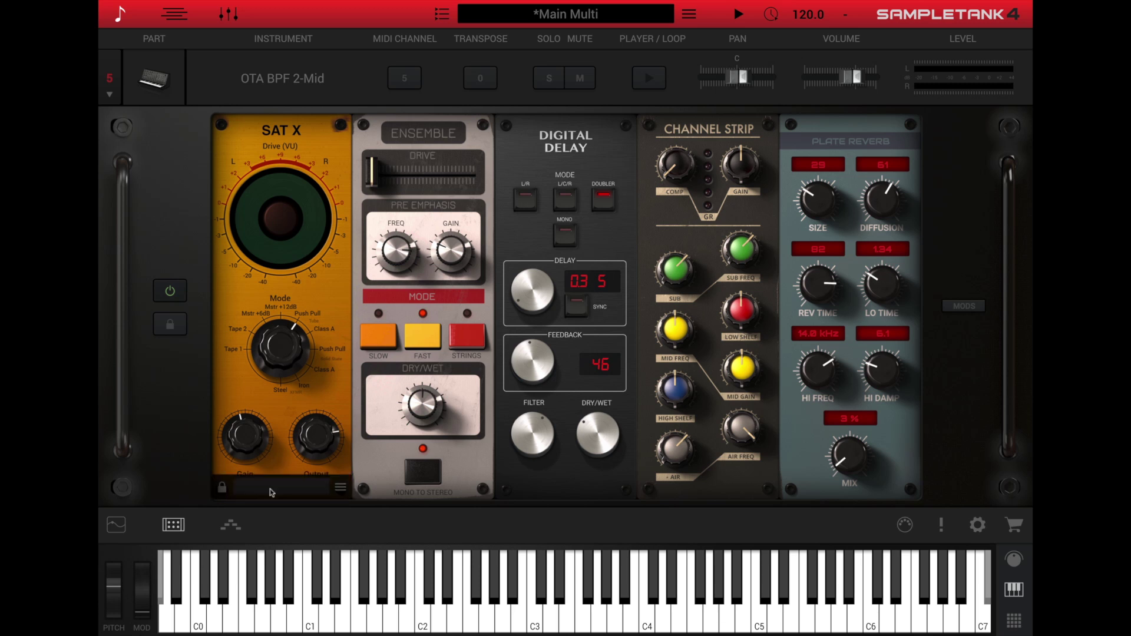
left_click(340, 489)
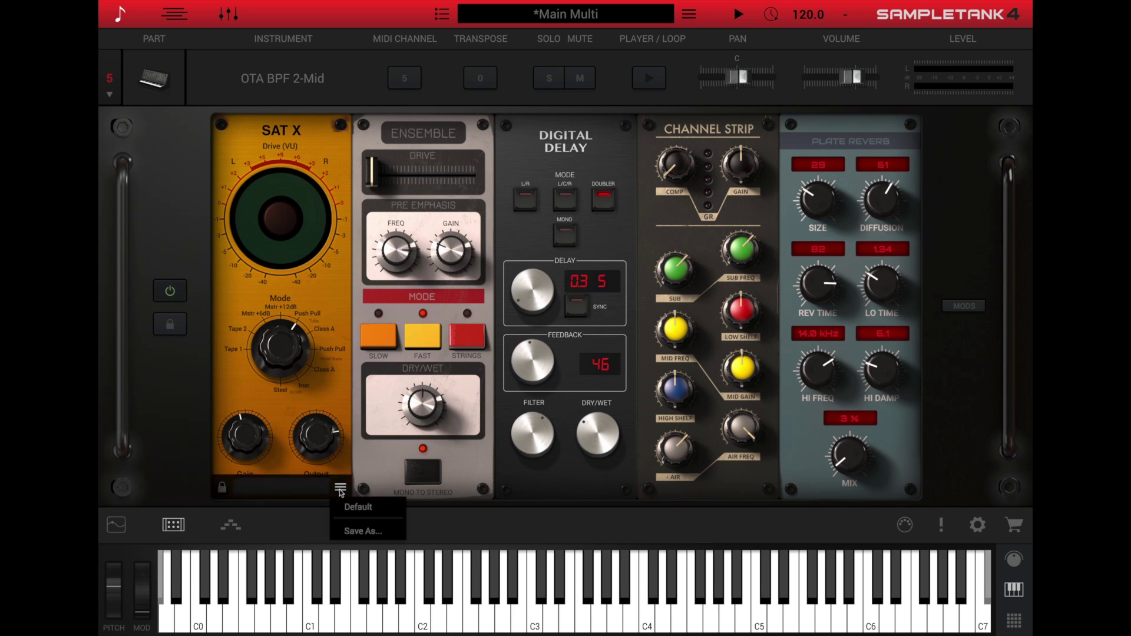
left_click(178, 391)
left_click_drag(328, 298, 465, 302)
left_click_drag(516, 254, 659, 256)
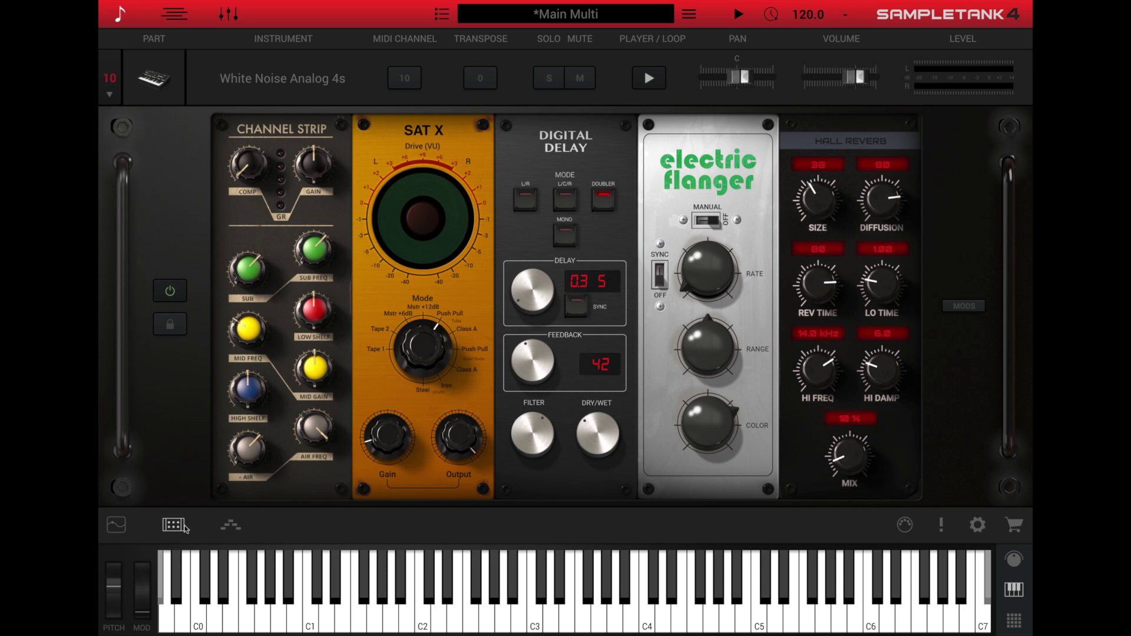
Step: Open the part's Arpeggiator and draw step velocities across the pattern
left_click(236, 527)
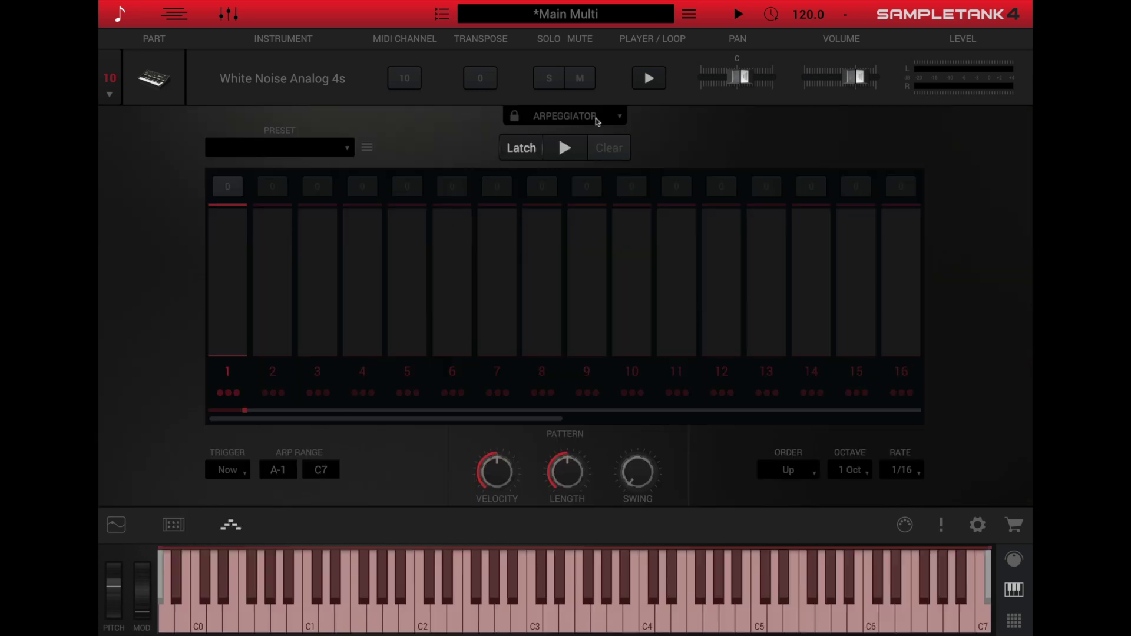
left_click(620, 116)
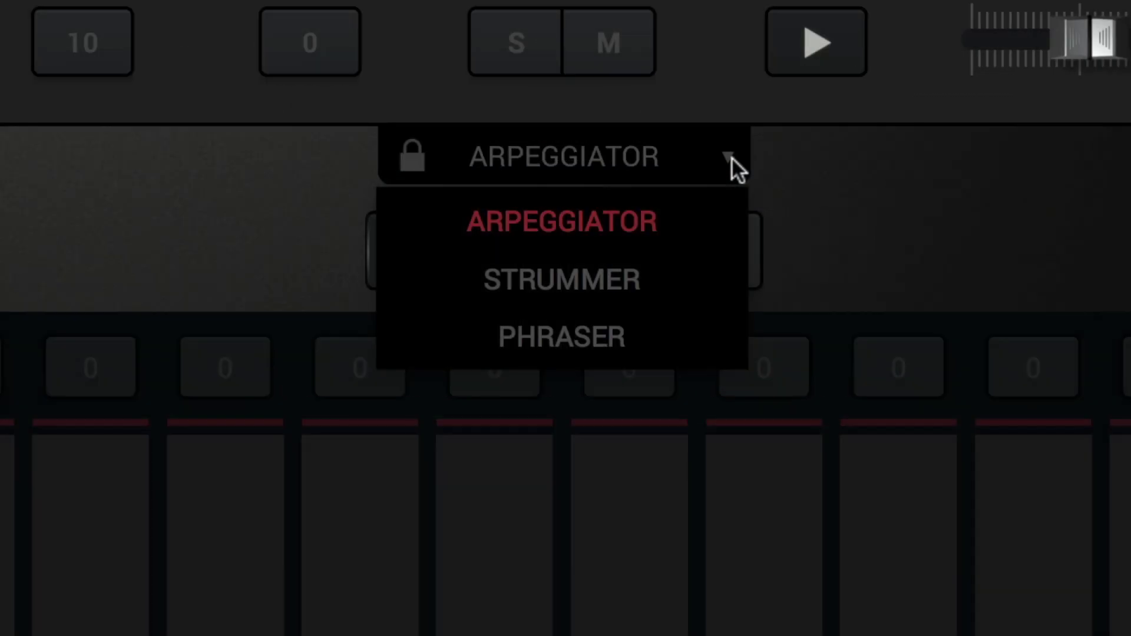
left_click(733, 157)
mouse_move(230, 313)
left_mouse_down()
mouse_move(310, 340)
mouse_move(452, 276)
mouse_move(552, 342)
mouse_move(710, 267)
mouse_move(789, 337)
mouse_move(853, 277)
left_mouse_up()
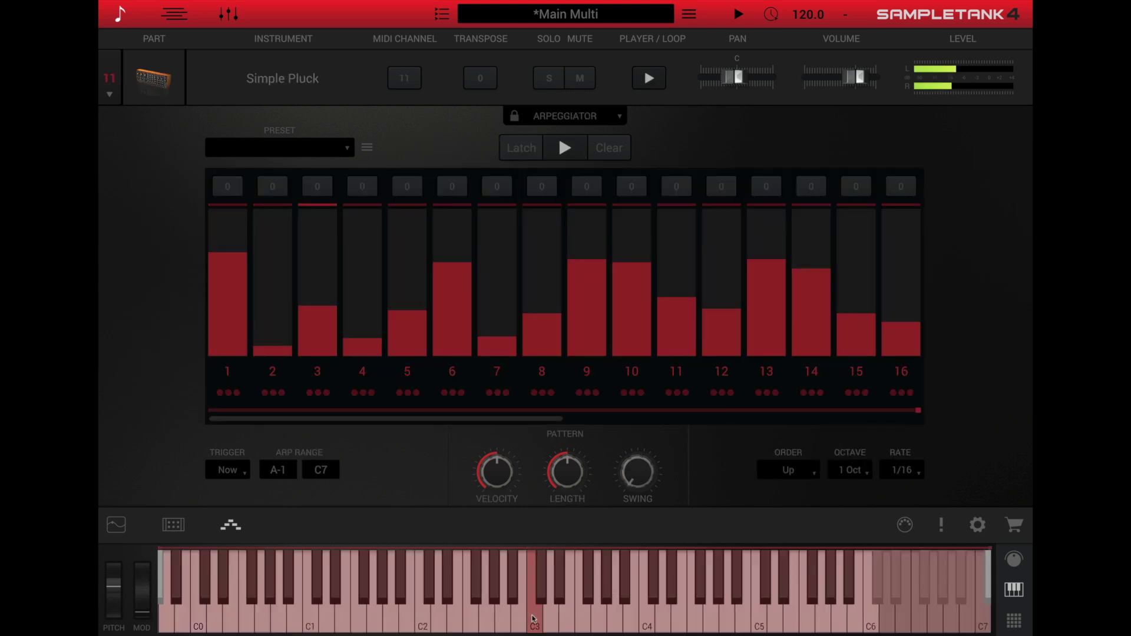
Step: Play G3 and D4, enable Latch, start the Berliner pattern, and play C2
left_click(599, 618)
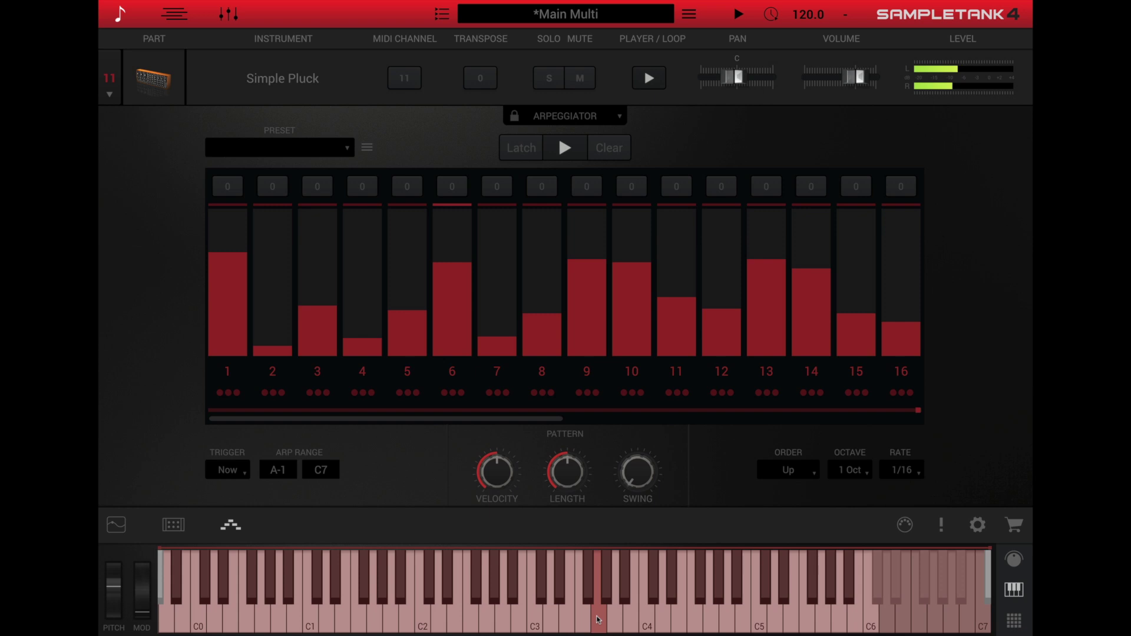
left_click(695, 619)
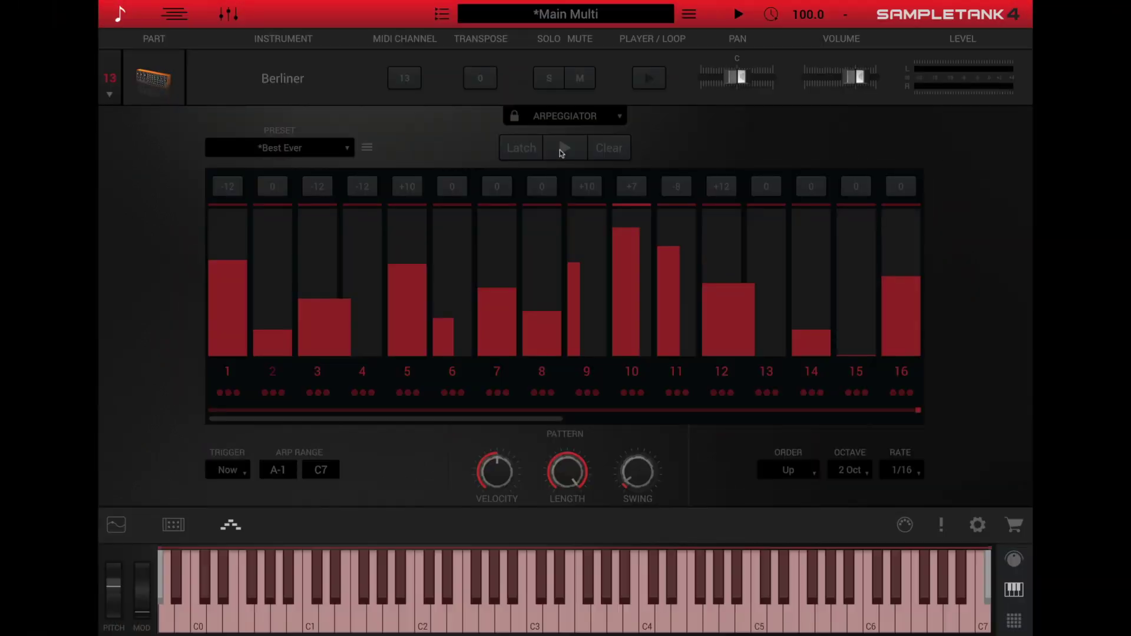
left_click(522, 151)
left_click(560, 151)
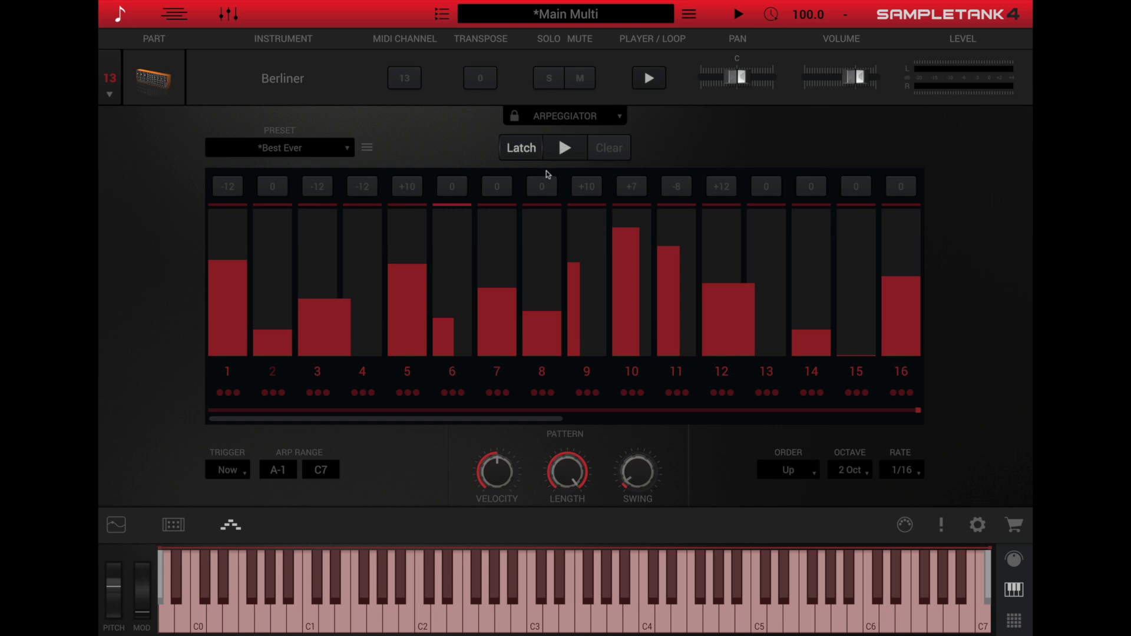
left_click(419, 619)
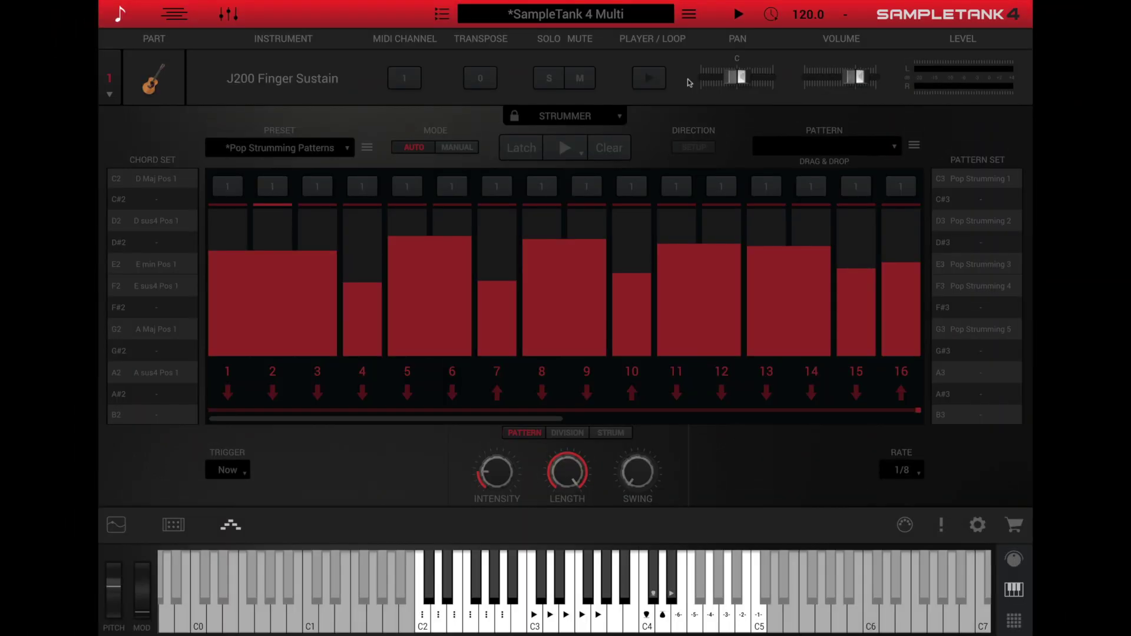
Step: Latch and play the strum pattern, then map Electric Riffs 06 124 bpm to C3 and play it
left_click(535, 149)
left_click(569, 150)
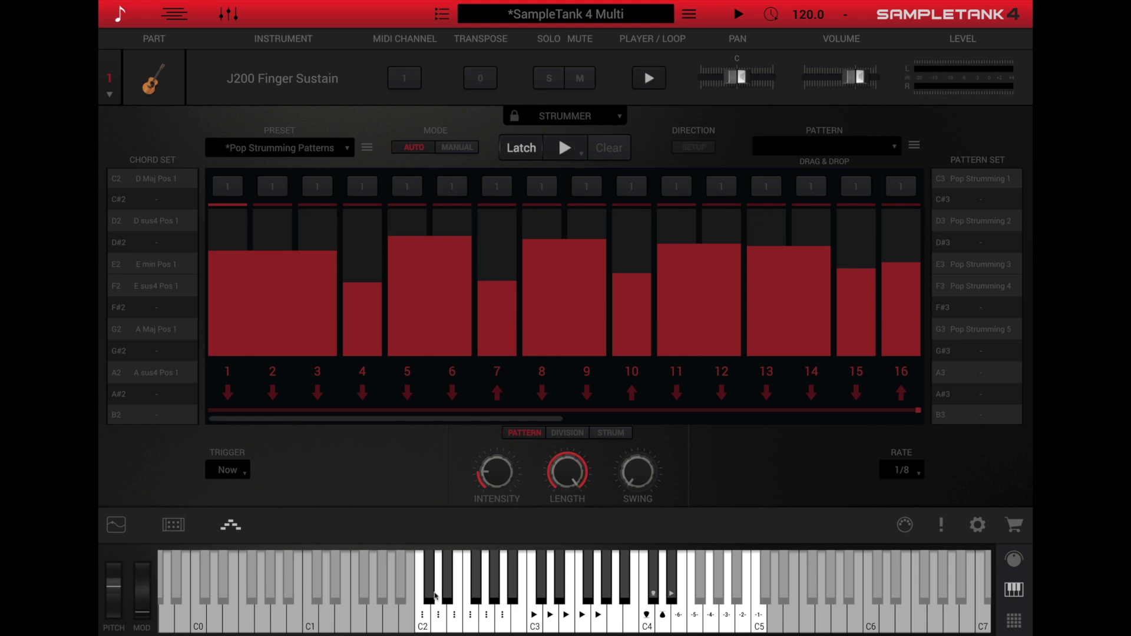
left_click(416, 618)
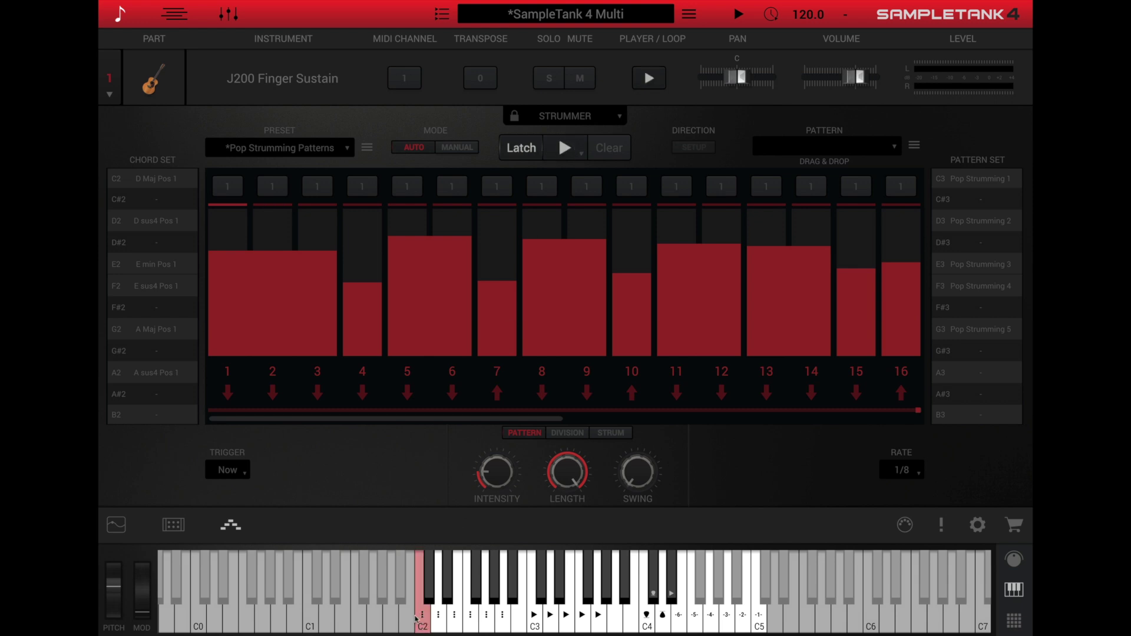
left_click(549, 615)
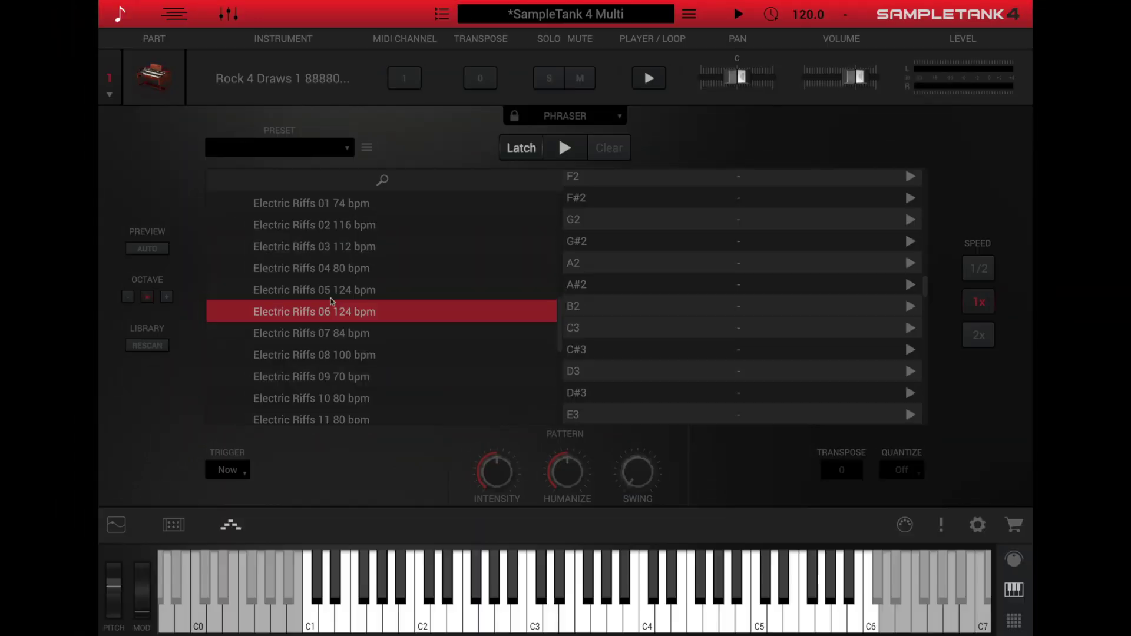
mouse_move(300, 313)
left_mouse_down()
mouse_move(619, 316)
mouse_move(697, 340)
mouse_move(740, 338)
left_mouse_up()
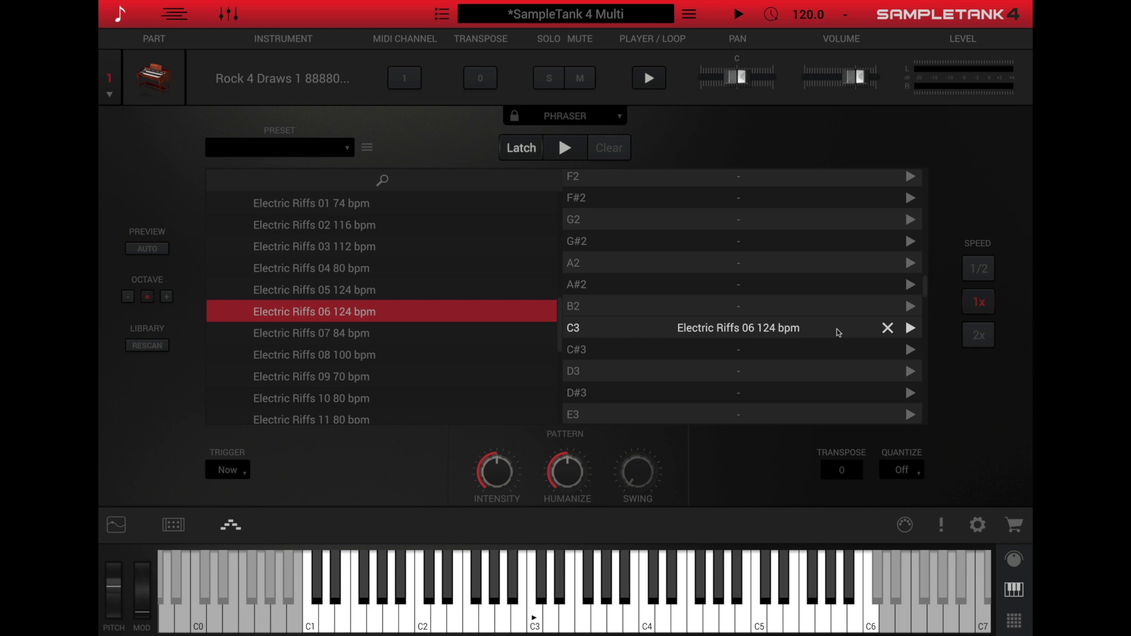
left_click(535, 622)
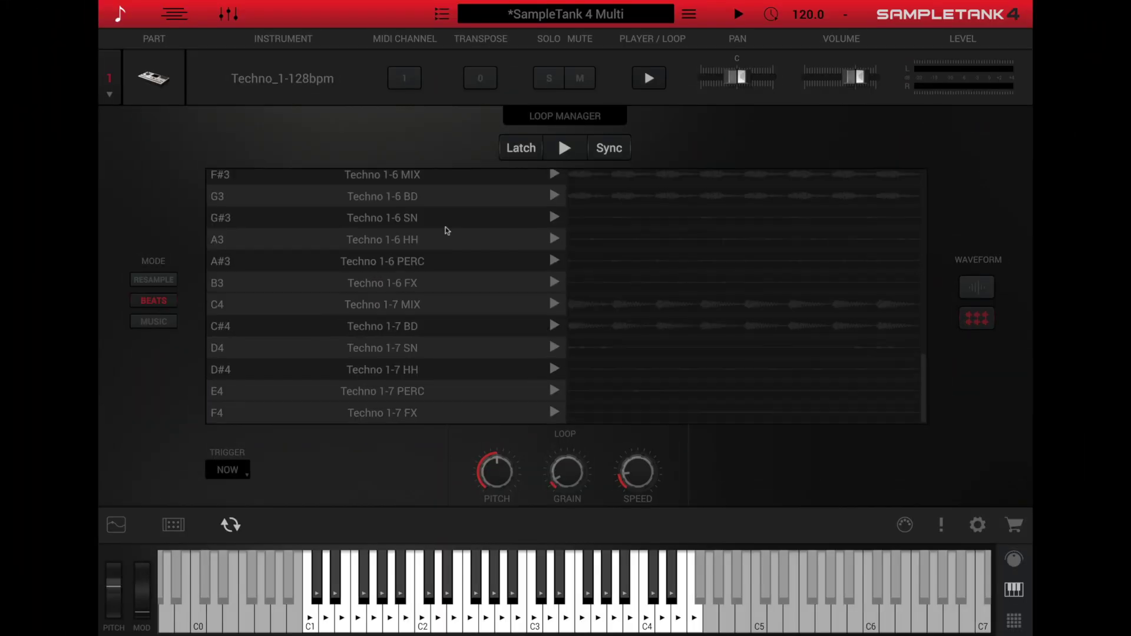
Step: Scroll the loop list and trigger the Techno_1-128bpm loop from key C2
scroll(445, 228, "up", 1)
scroll(446, 228, "up", 8)
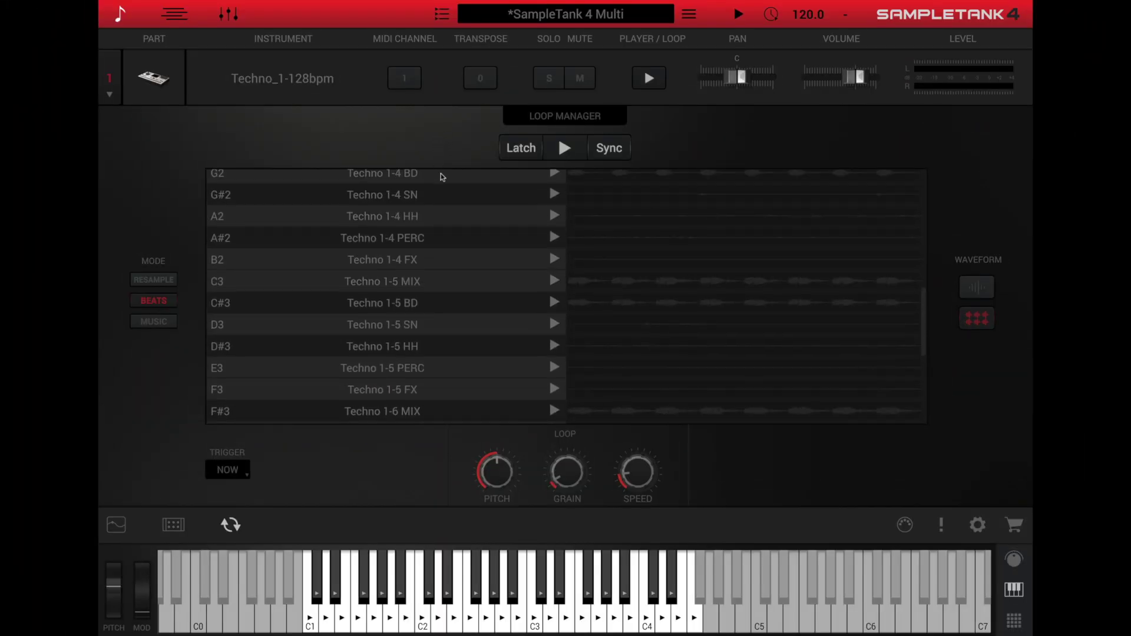
left_click(422, 615)
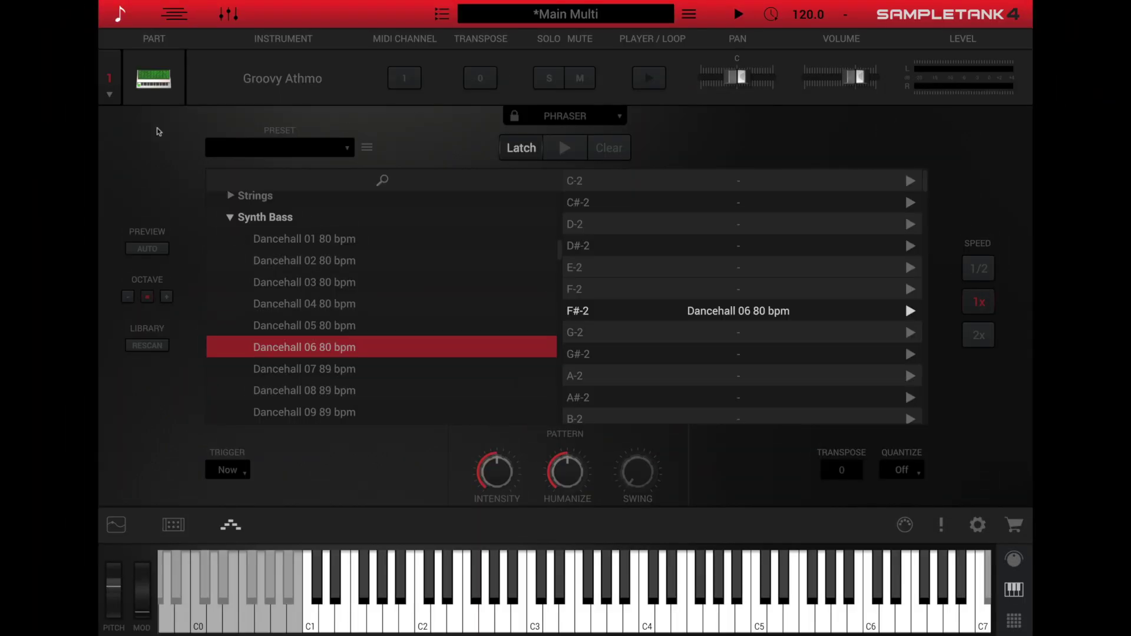
Step: Step through parts 2–5: P Bass, Sympathetic Wurly, Violins Pizzicato and part 5
left_click(110, 94)
left_click(106, 159)
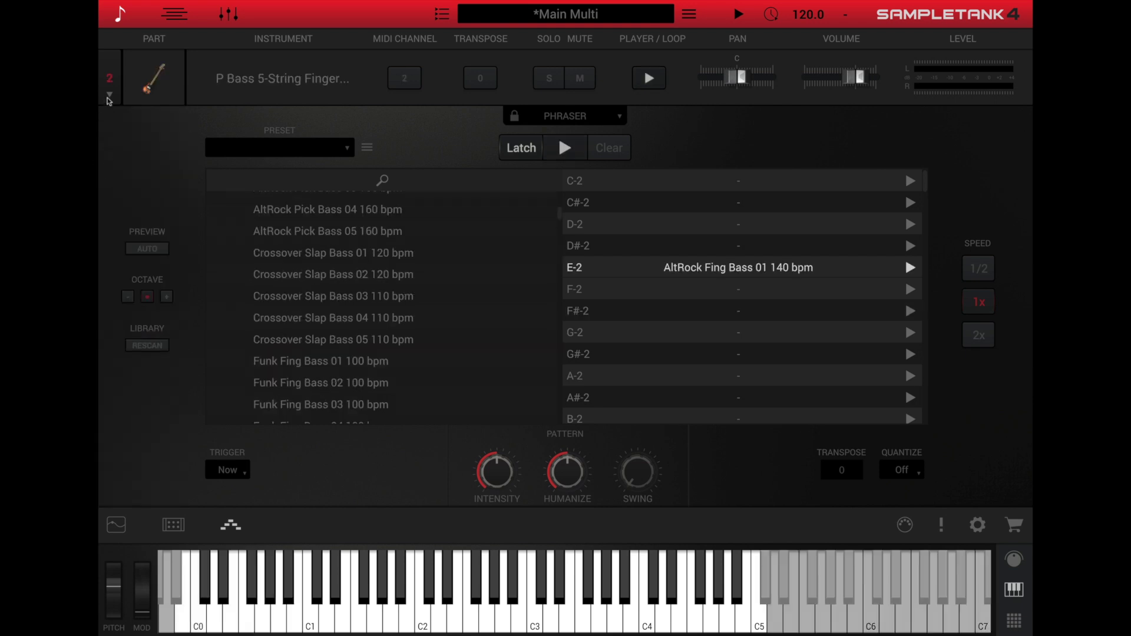
left_click(109, 96)
left_click(109, 199)
left_click(109, 96)
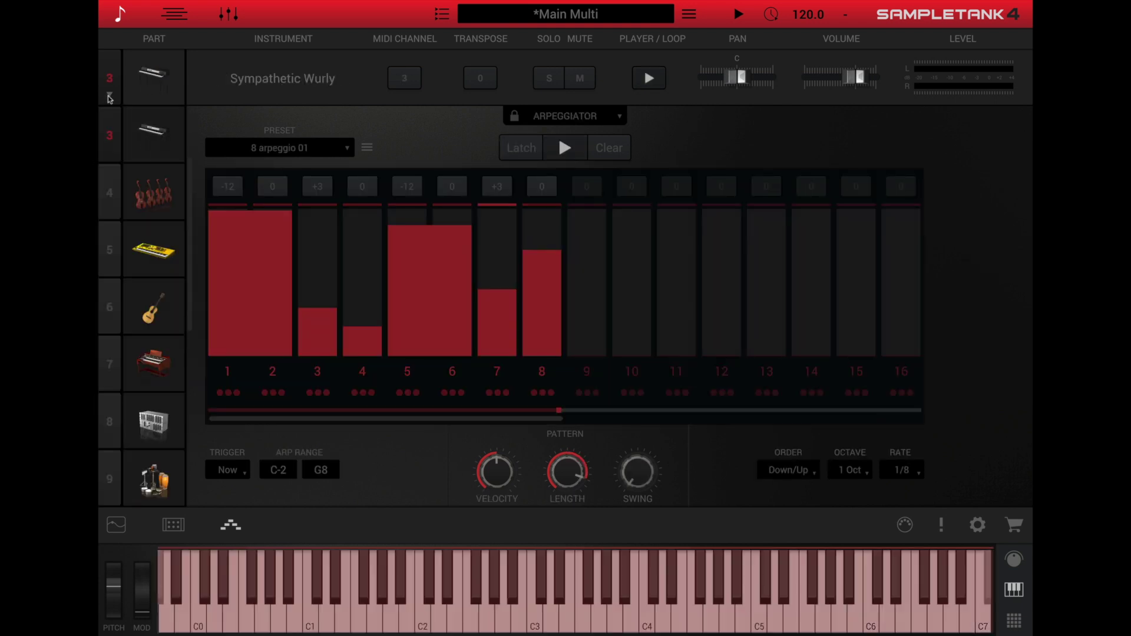
left_click(109, 194)
left_click(109, 96)
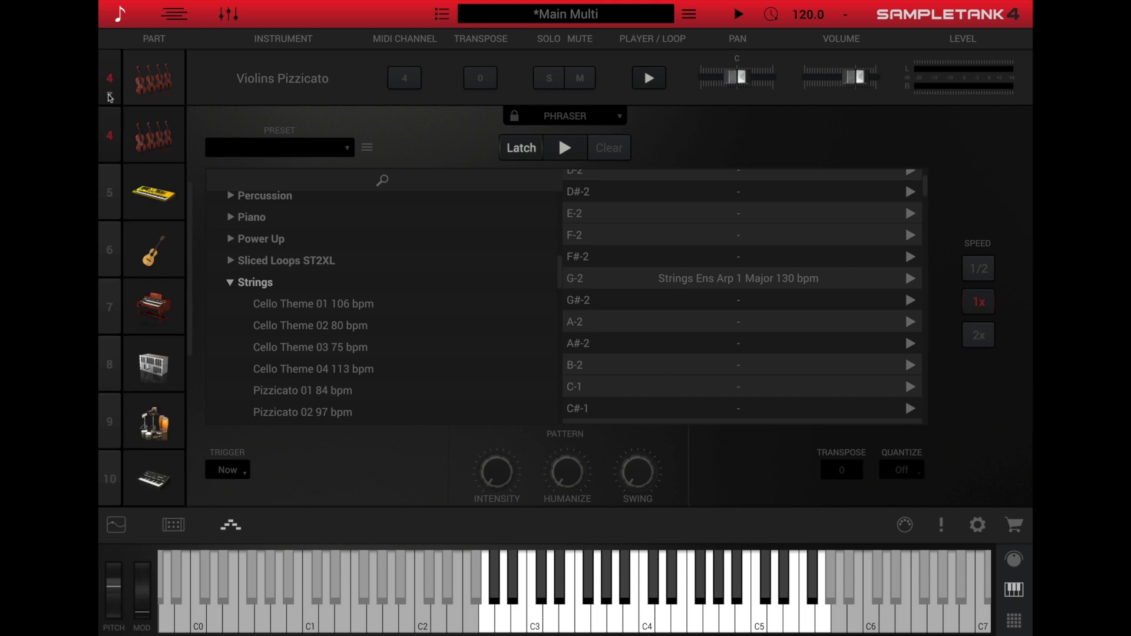
left_click(116, 206)
Step: Step through parts 6–10, ending on White Noise Analog 4s, and show its instrument options
left_click(109, 96)
left_click(111, 194)
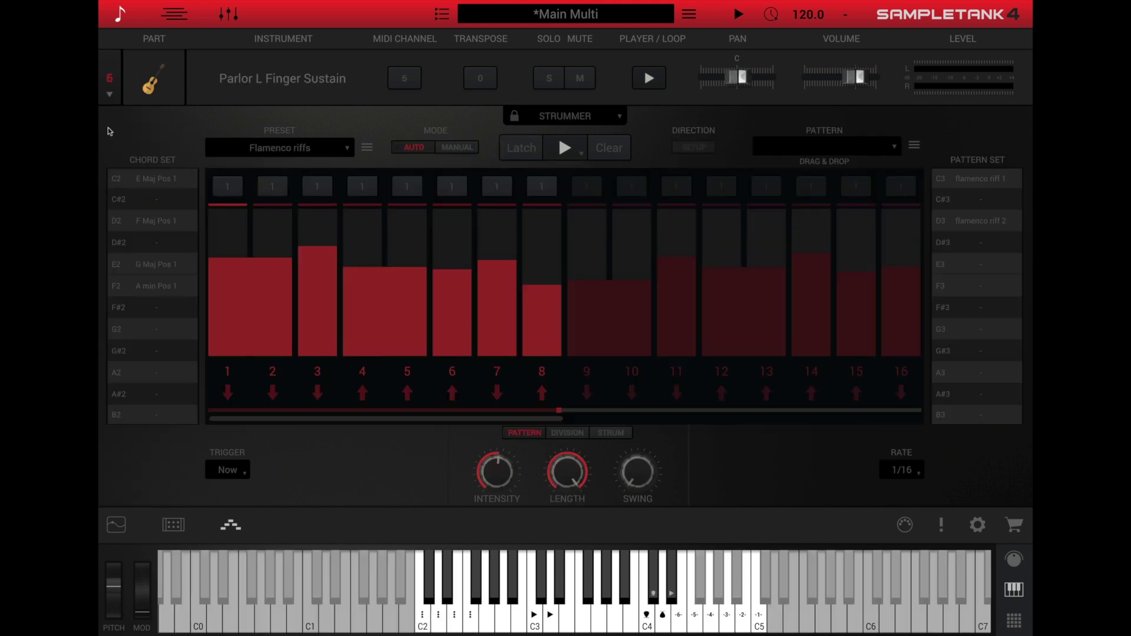
left_click(109, 96)
left_click(107, 195)
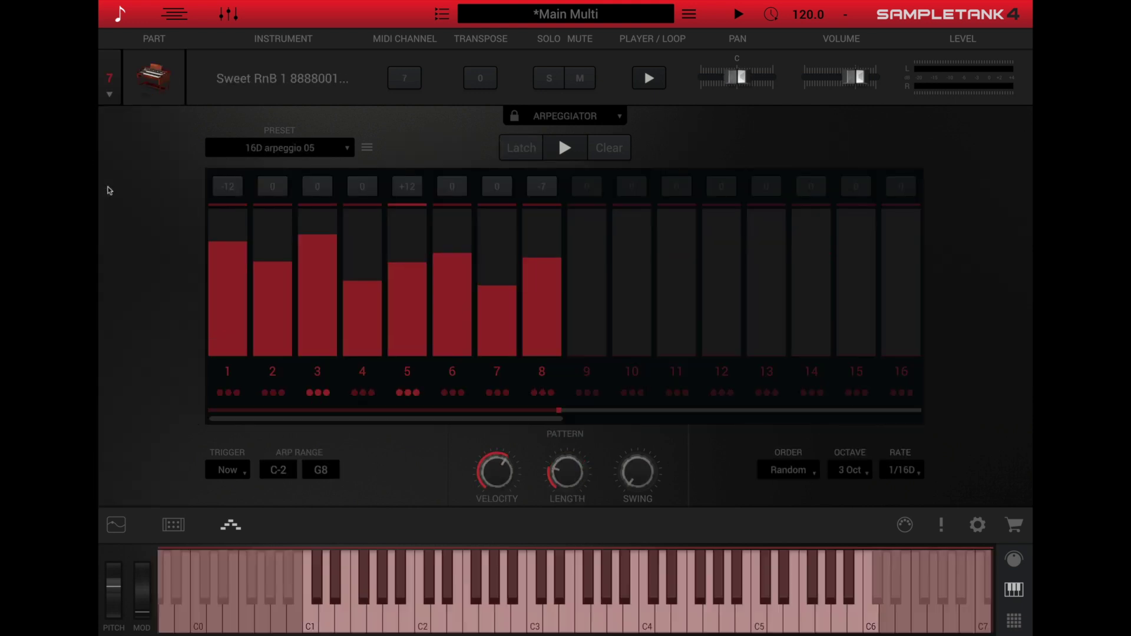
left_click(109, 96)
left_click(108, 195)
left_click(109, 96)
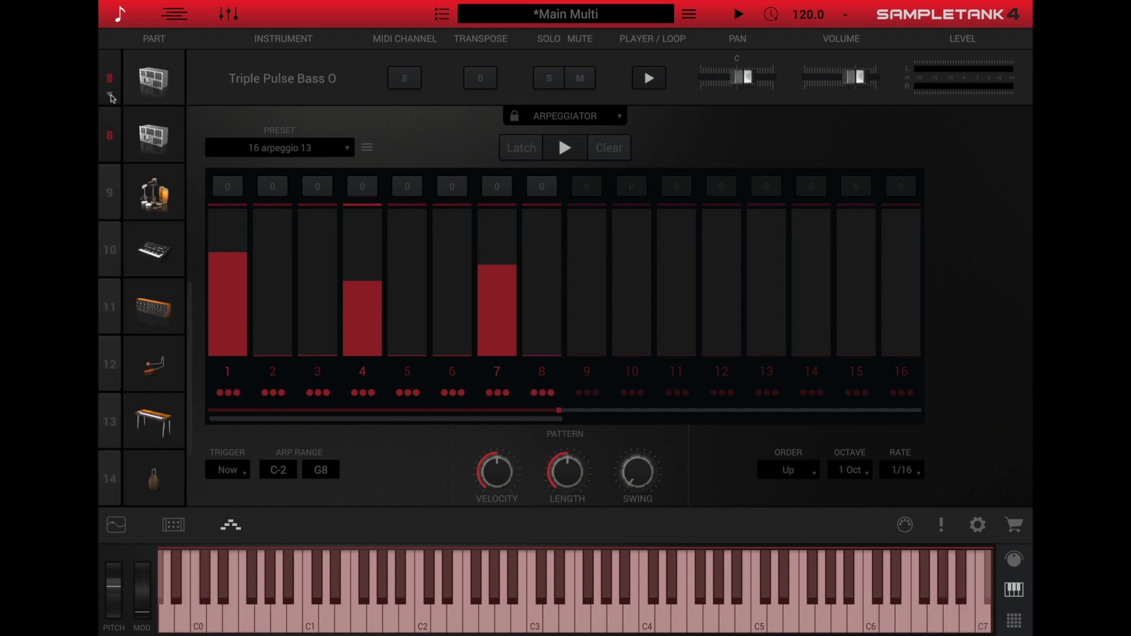
left_click(110, 195)
left_click(109, 96)
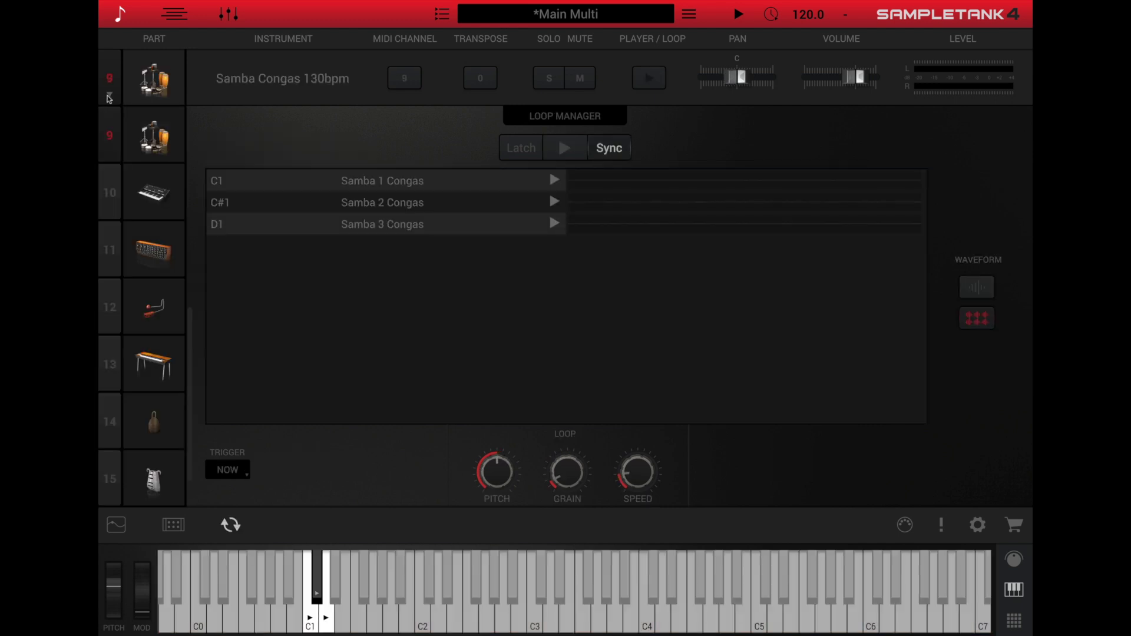
left_click(108, 196)
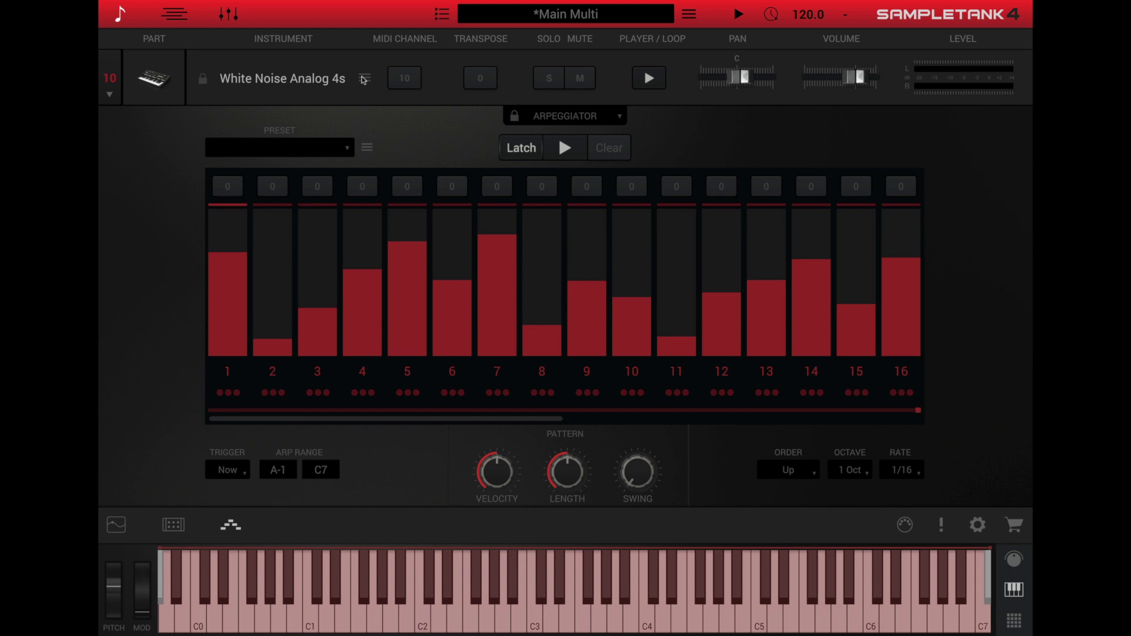
left_click(363, 78)
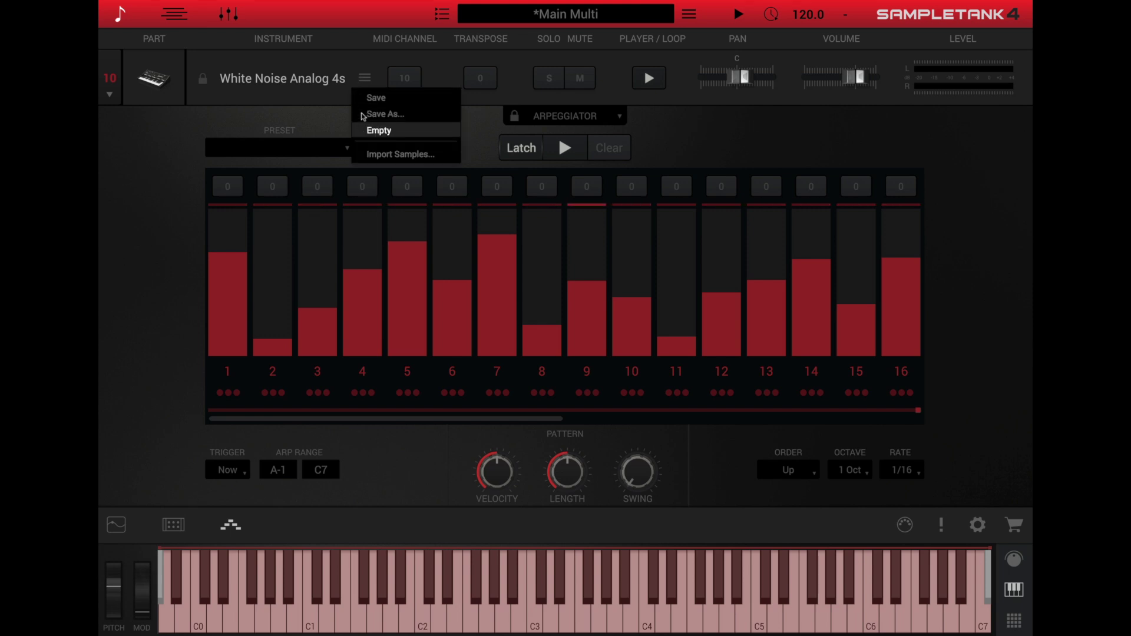
Step: In the live key-range view, drag the Wurly's key range handles, topping it at B4
left_click(377, 130)
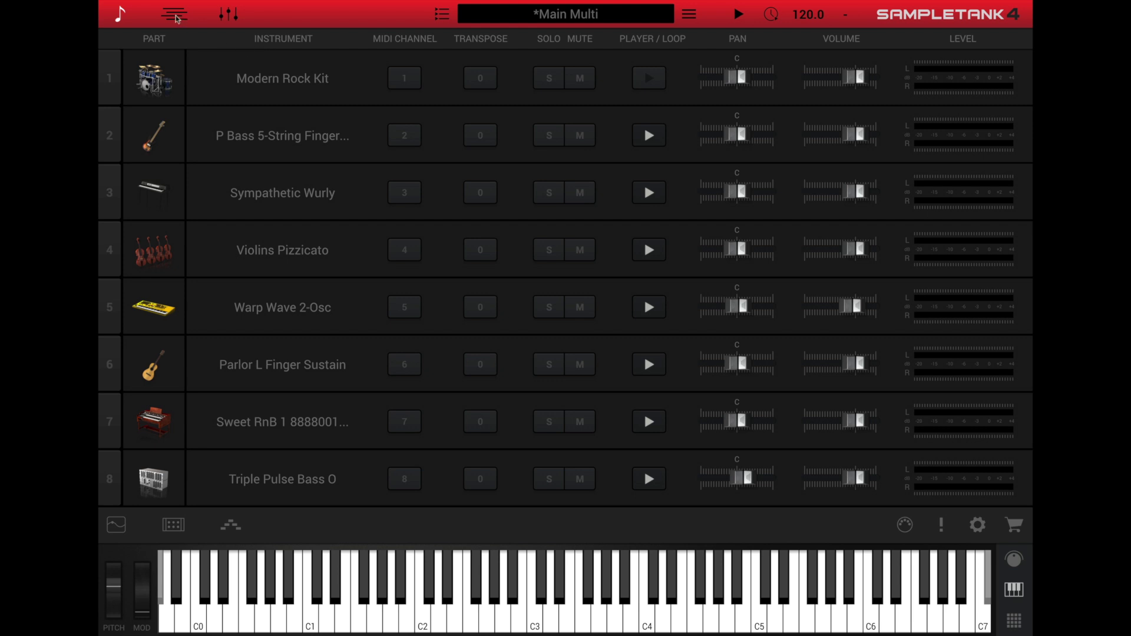
left_click(175, 15)
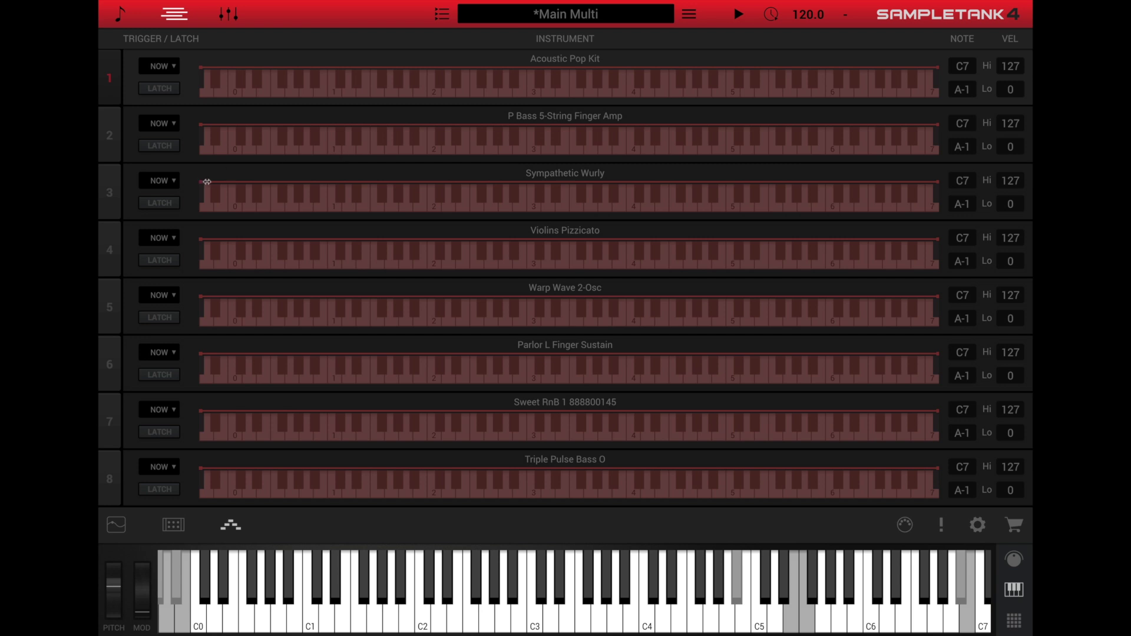
left_click_drag(207, 182, 432, 184)
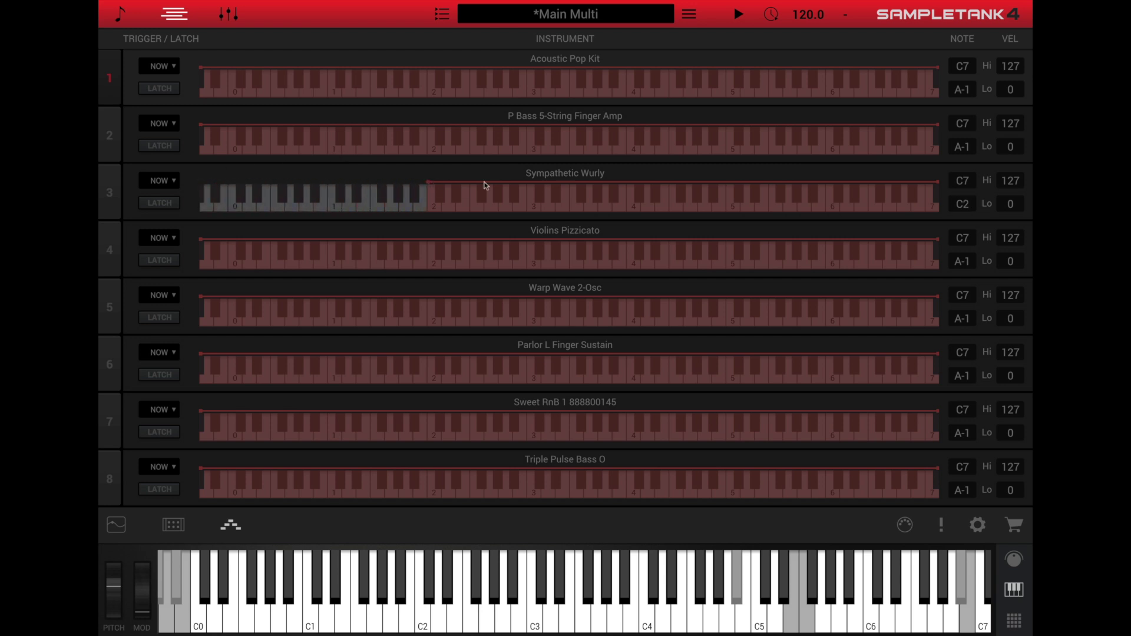
left_click_drag(936, 182, 722, 186)
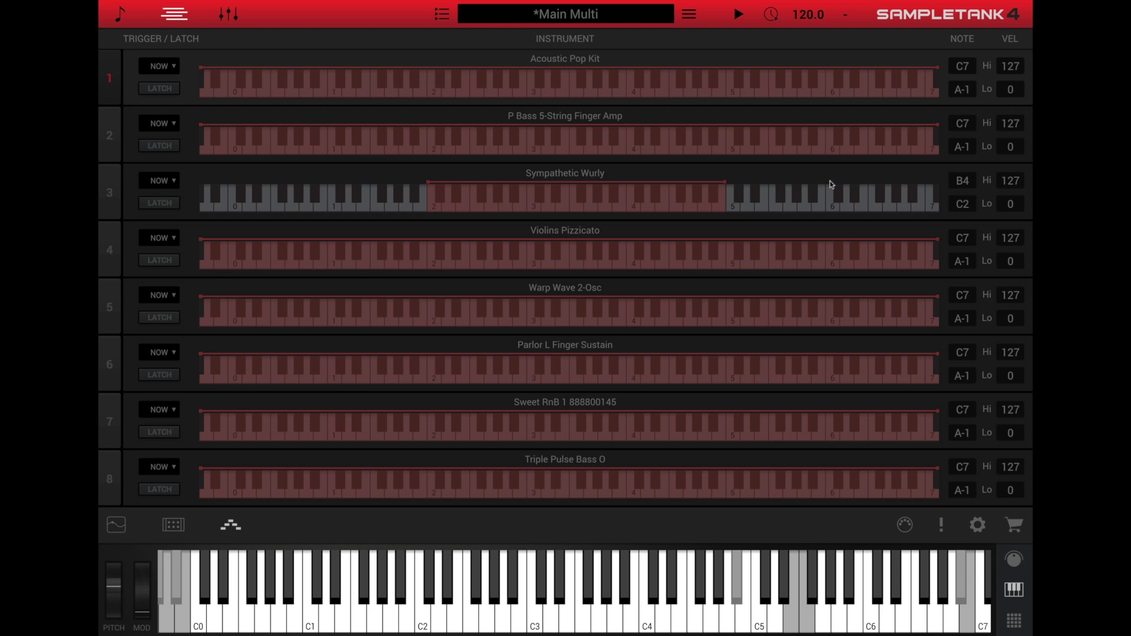
Step: Set the Wurly's low note to C3 and its top velocity to 112
left_click(961, 204)
type("C3")
key("Return")
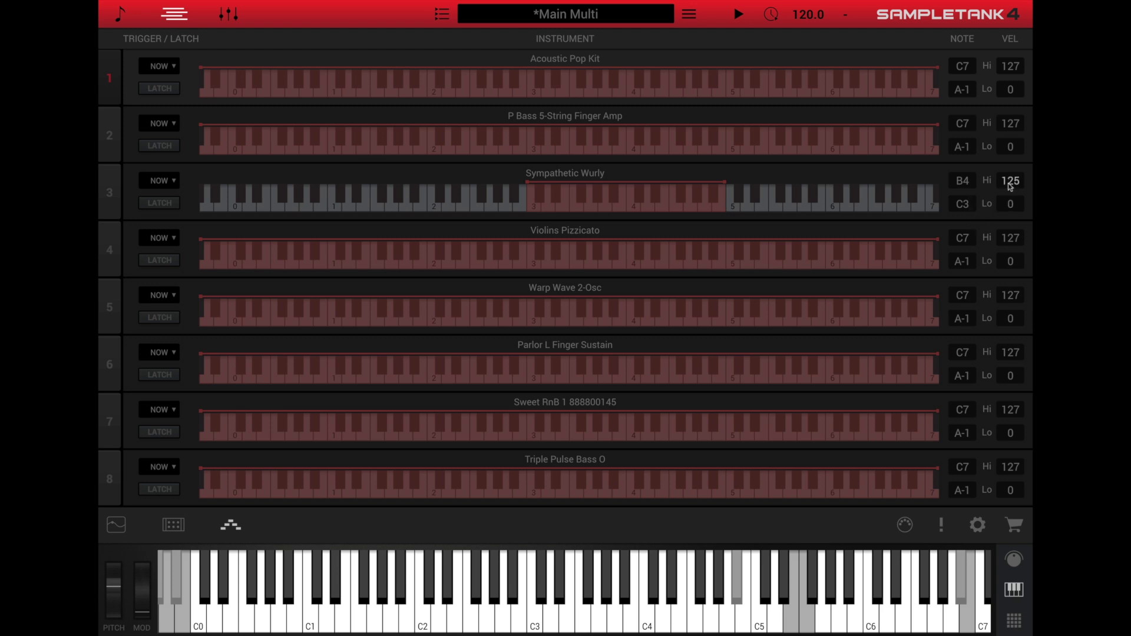
mouse_move(1008, 184)
left_mouse_down()
mouse_move(1005, 215)
mouse_move(1010, 176)
left_mouse_up()
Step: Review part 3's trigger timing options and keep it on NOW
left_click(172, 182)
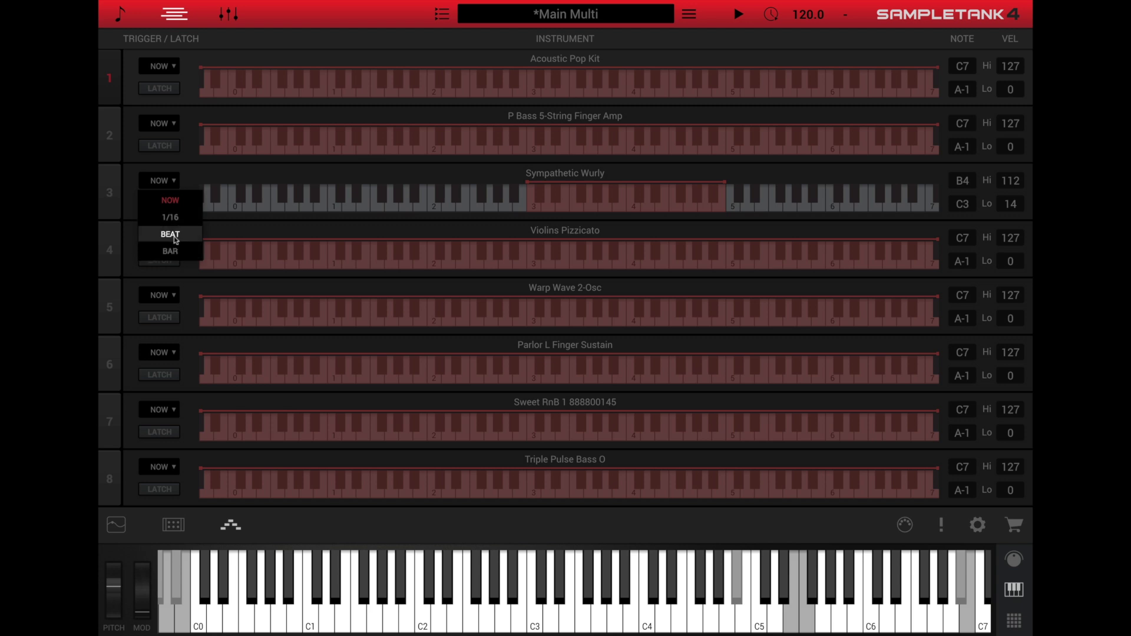
left_click(175, 202)
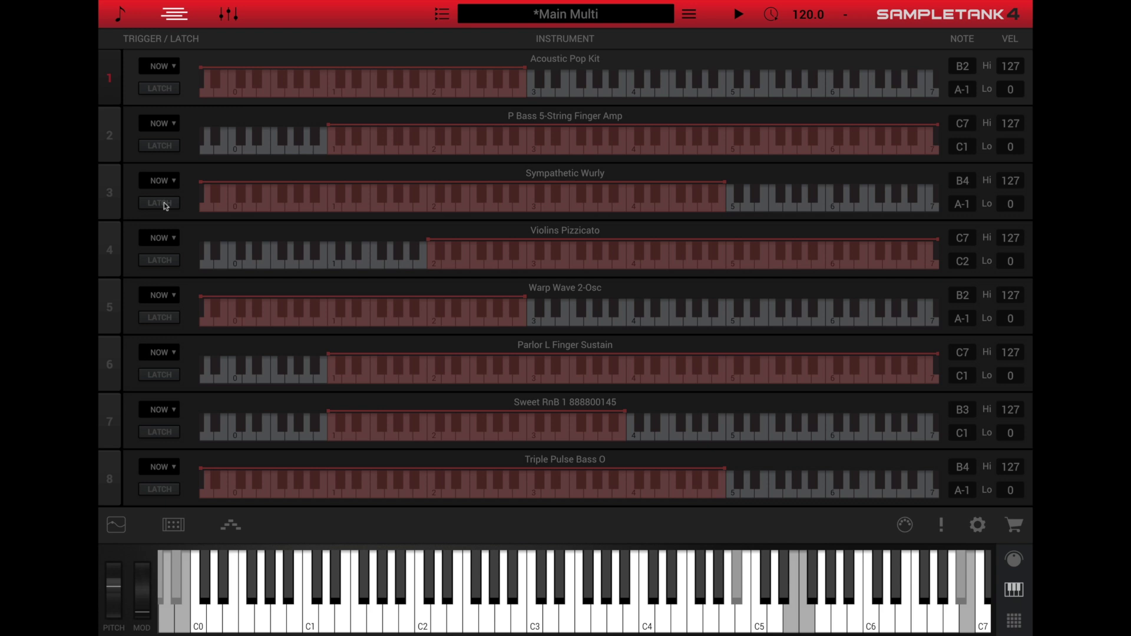
Step: Open the library for part 3 and load 1973 Stage EP Dyno Tines
left_click(555, 175)
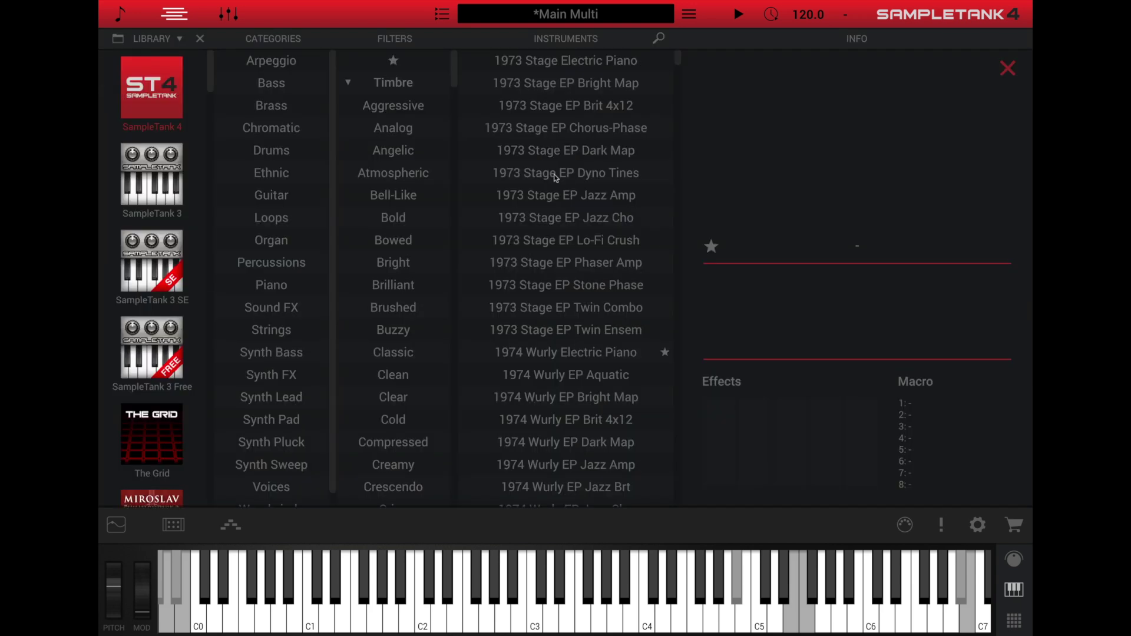
left_click(555, 174)
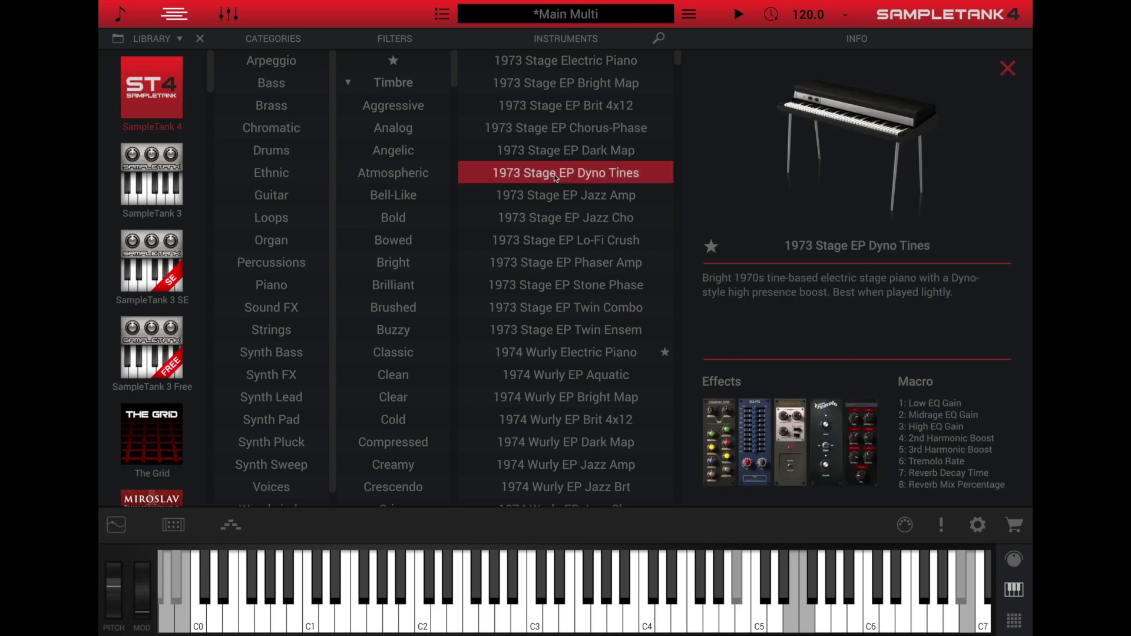
double_click(555, 174)
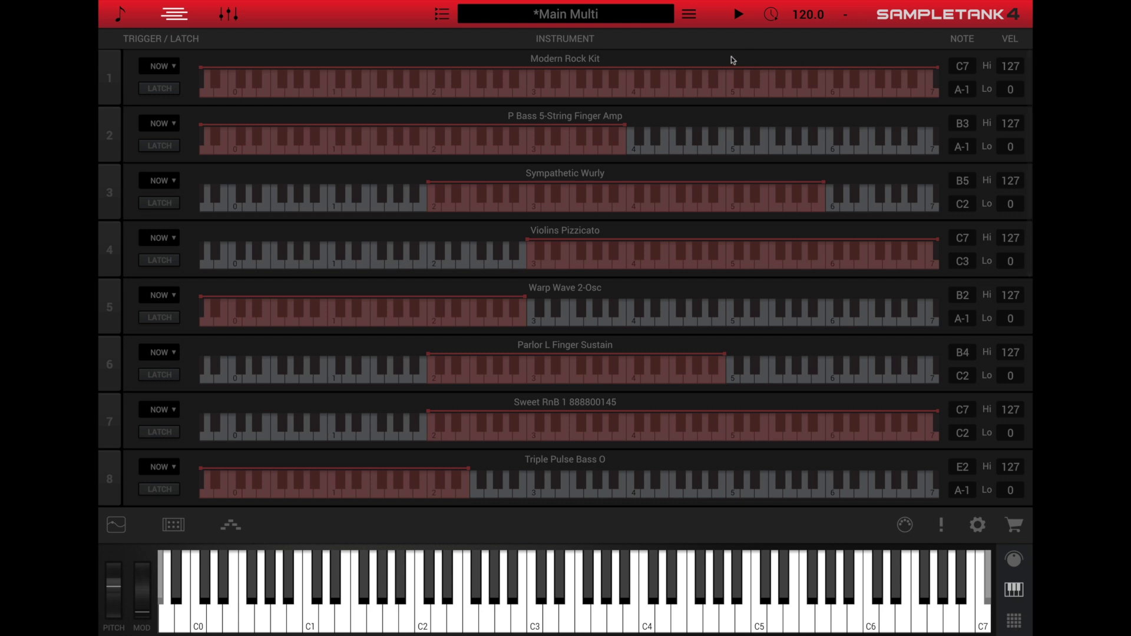
Step: In the mixer, set part 6 to about -5 dB, send to -23 dB, then open FX 1's reverb
left_click(229, 14)
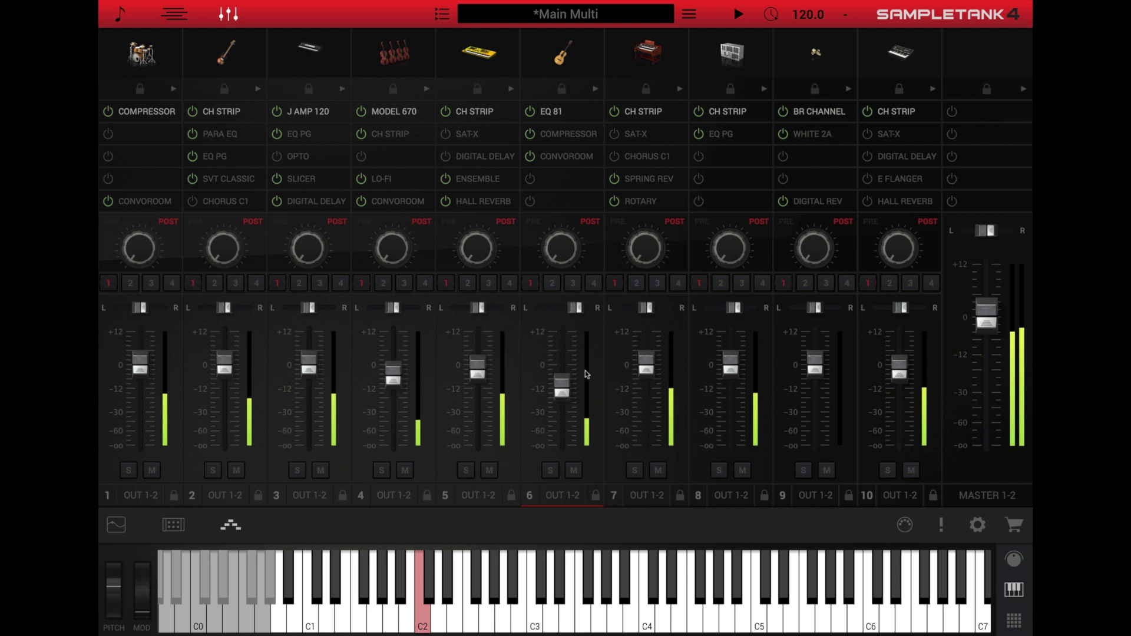
left_click_drag(586, 374, 548, 306)
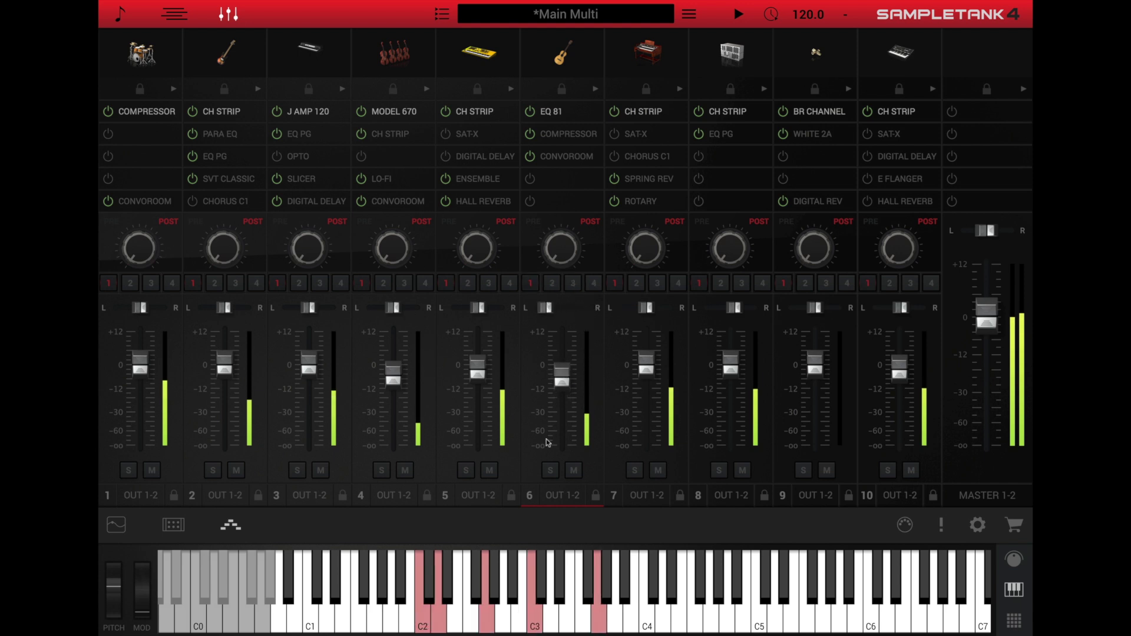
left_click(574, 471)
left_click(574, 470)
left_click_drag(557, 263, 553, 200)
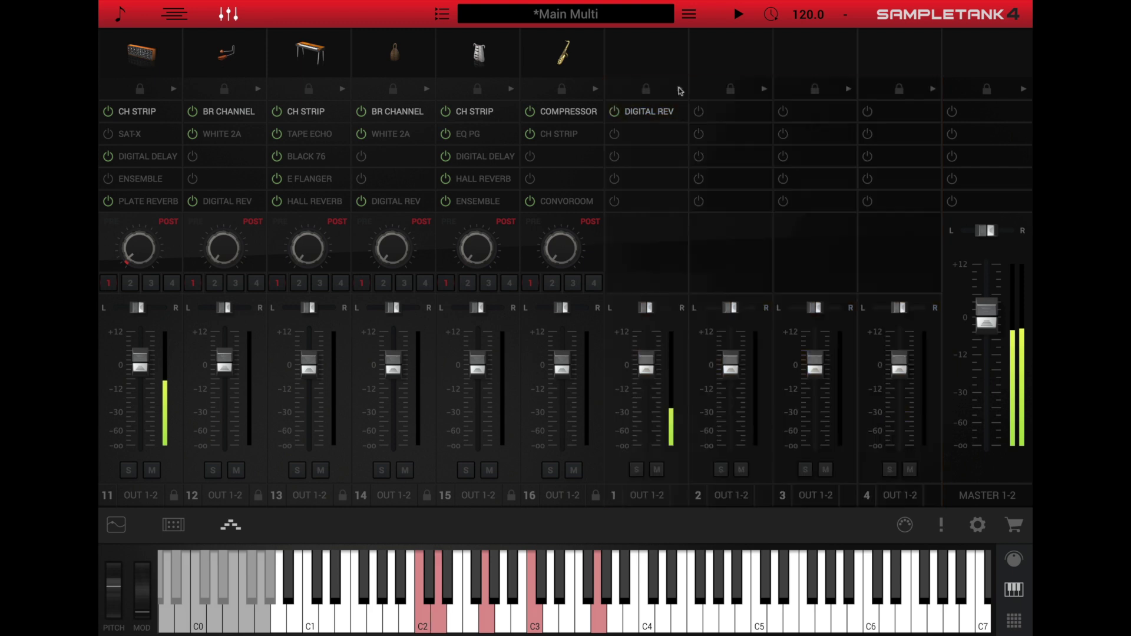
left_click(679, 89)
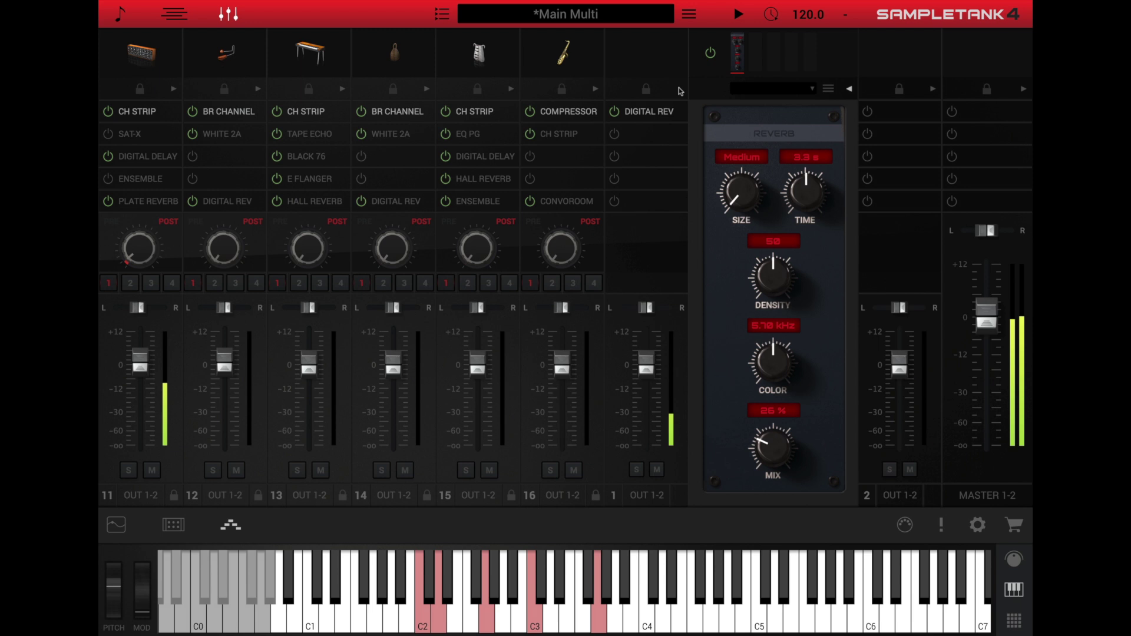
Step: Close the reverb editor and route the part's send to bus 2, then bus 4
left_click(850, 90)
left_click(665, 138)
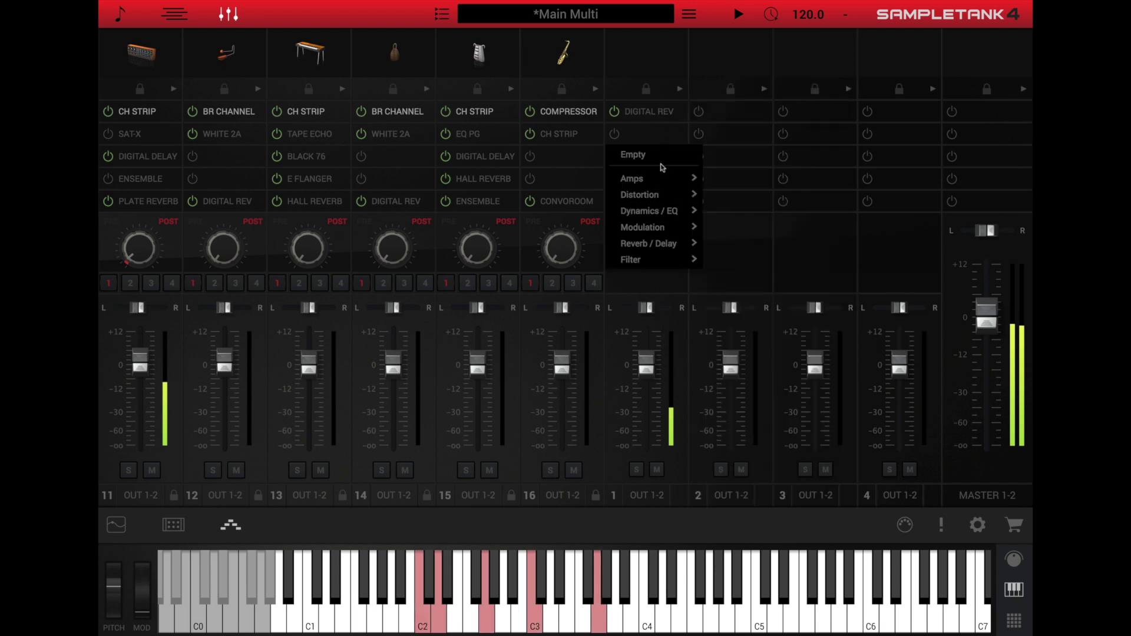
mouse_move(657, 210)
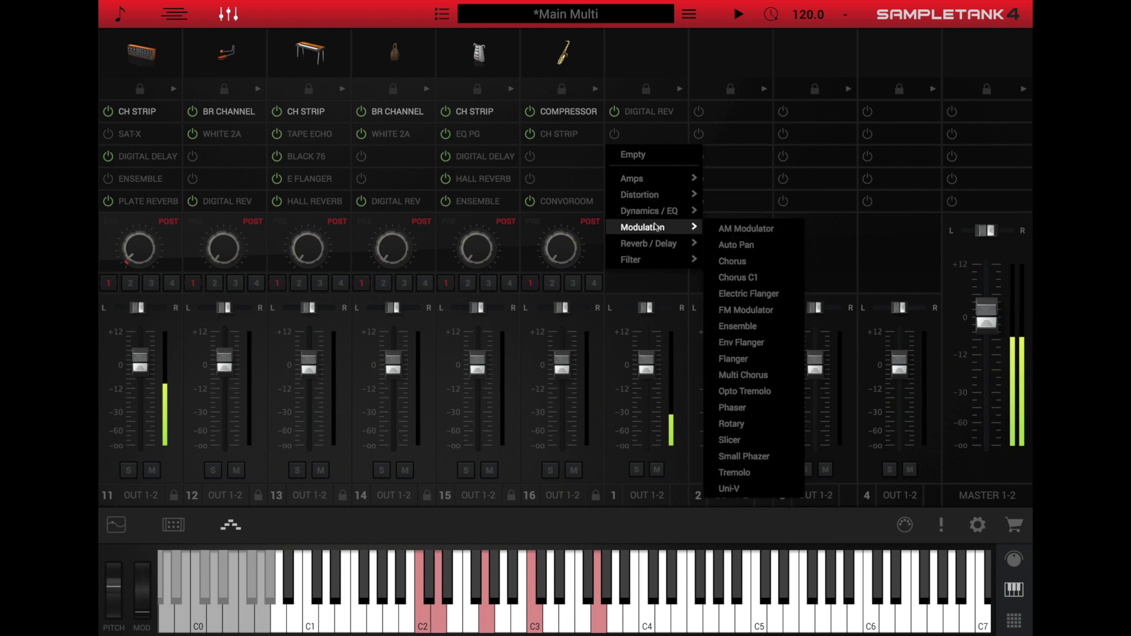
mouse_move(652, 259)
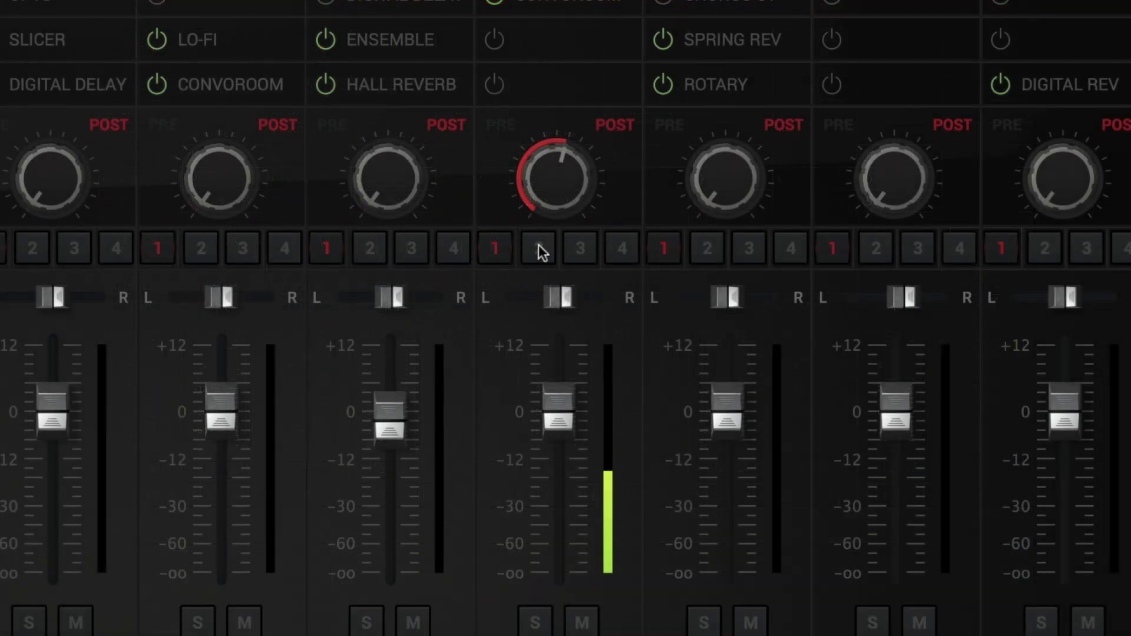
left_click(538, 246)
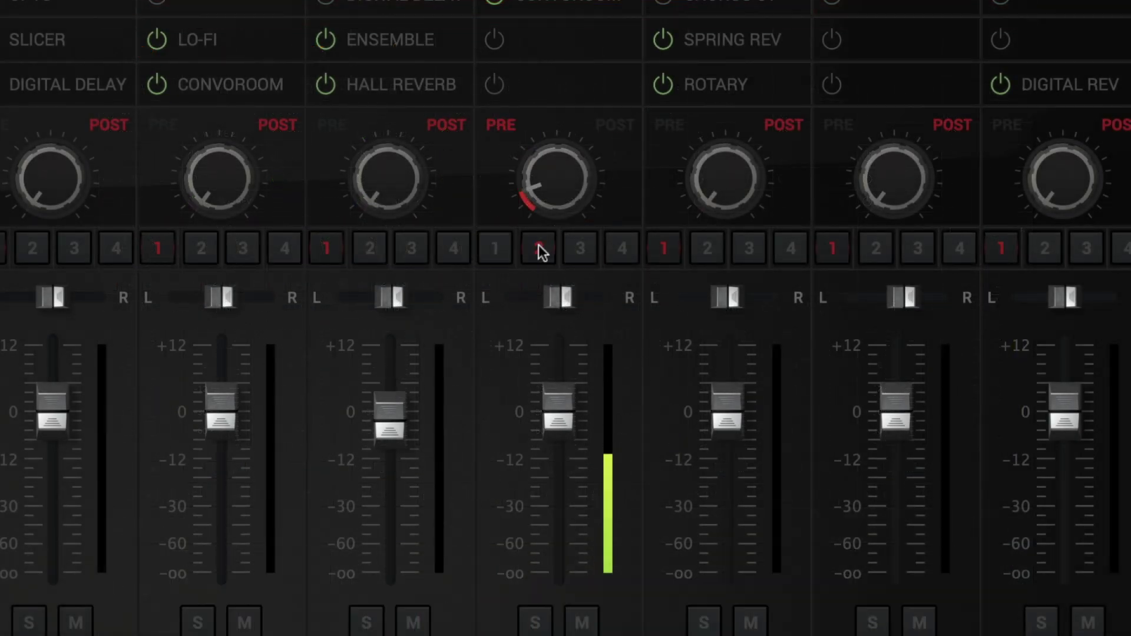
left_click(618, 248)
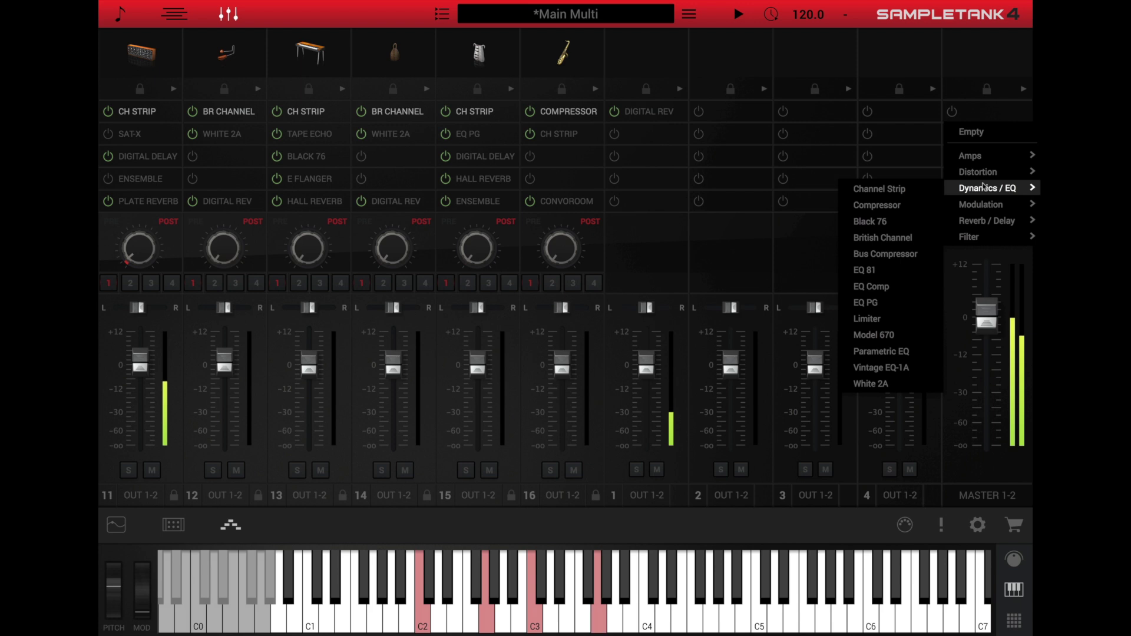
Step: Add a Bus Compressor to the master output's empty effect slot
mouse_move(983, 204)
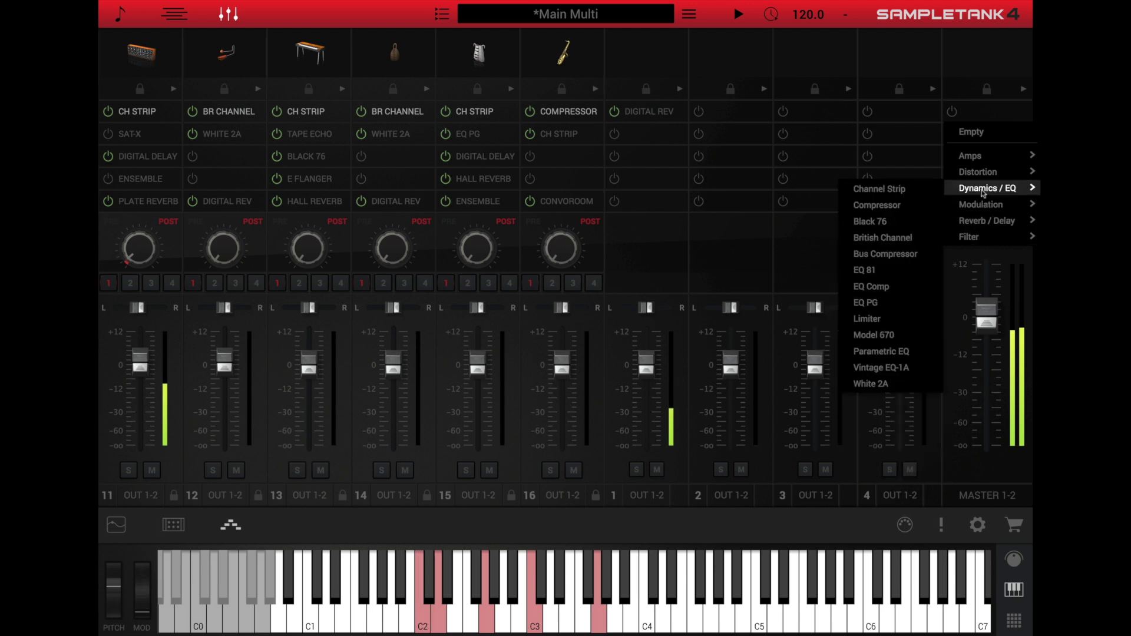
left_click(885, 254)
left_click(1024, 90)
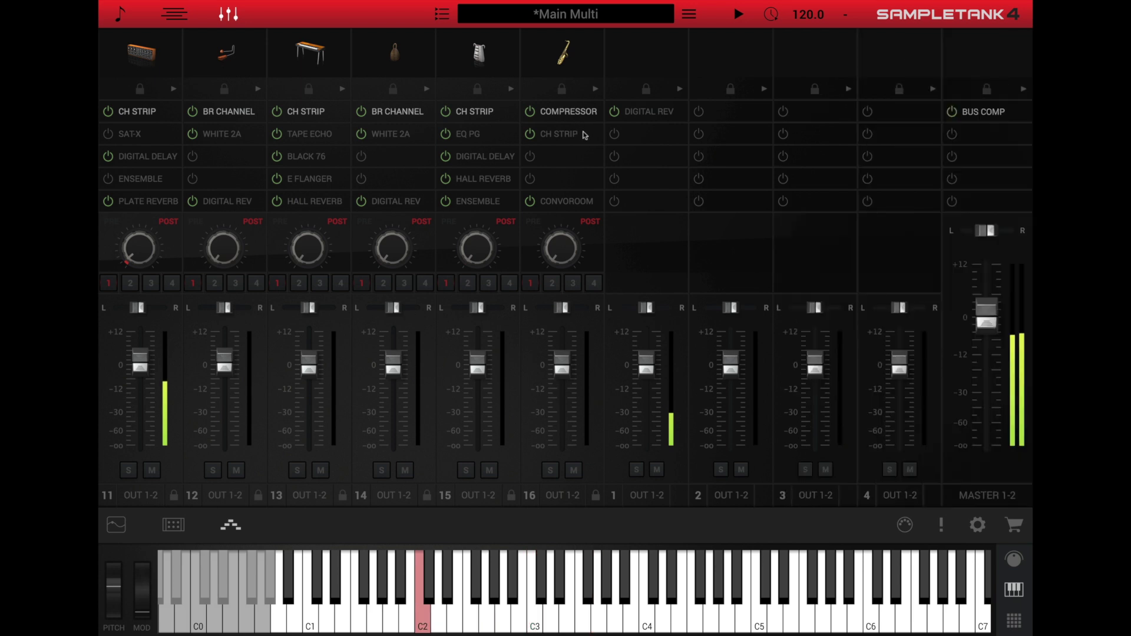
Step: Replace part 16's channel strip with Crusher and review its Compressor and ConvoRoom settings
left_click(588, 133)
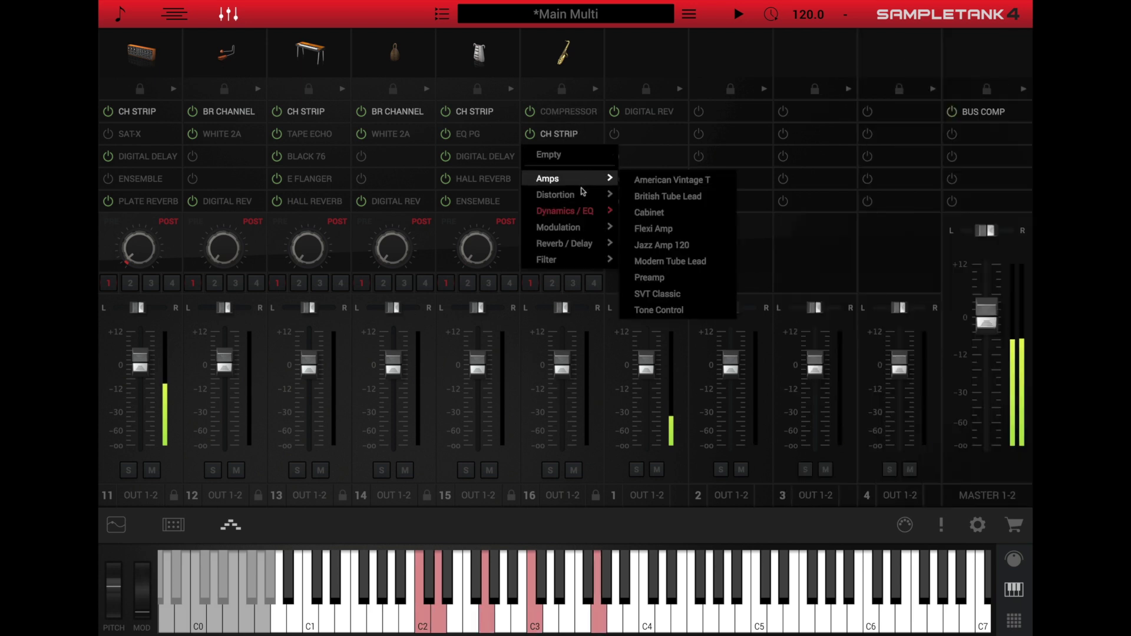
mouse_move(582, 195)
left_click(648, 196)
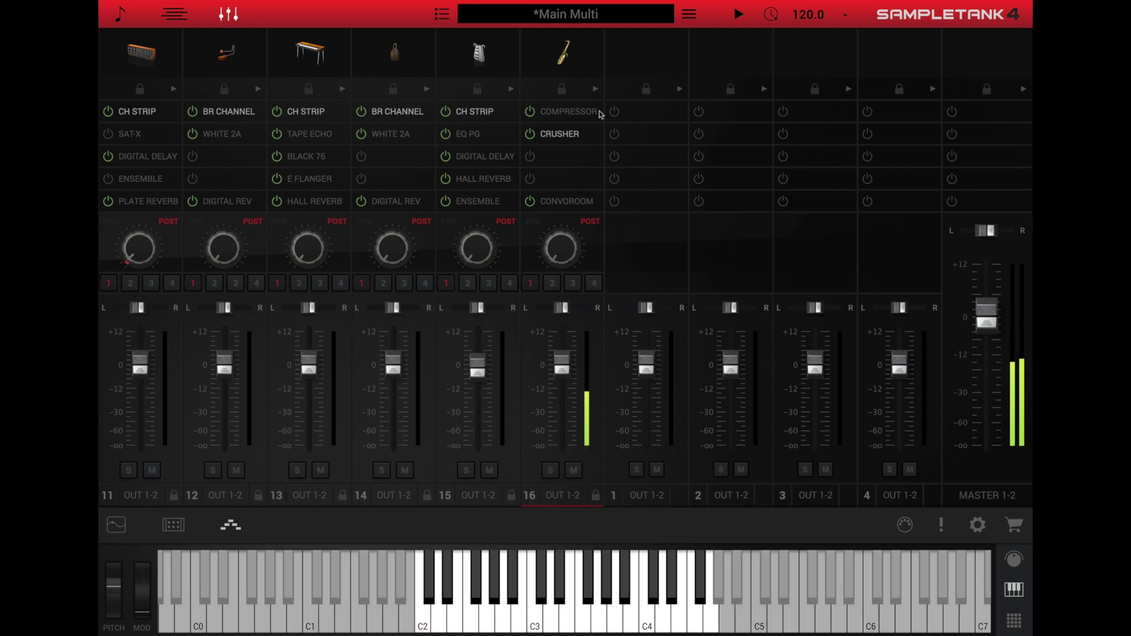
left_click(596, 88)
left_click(653, 53)
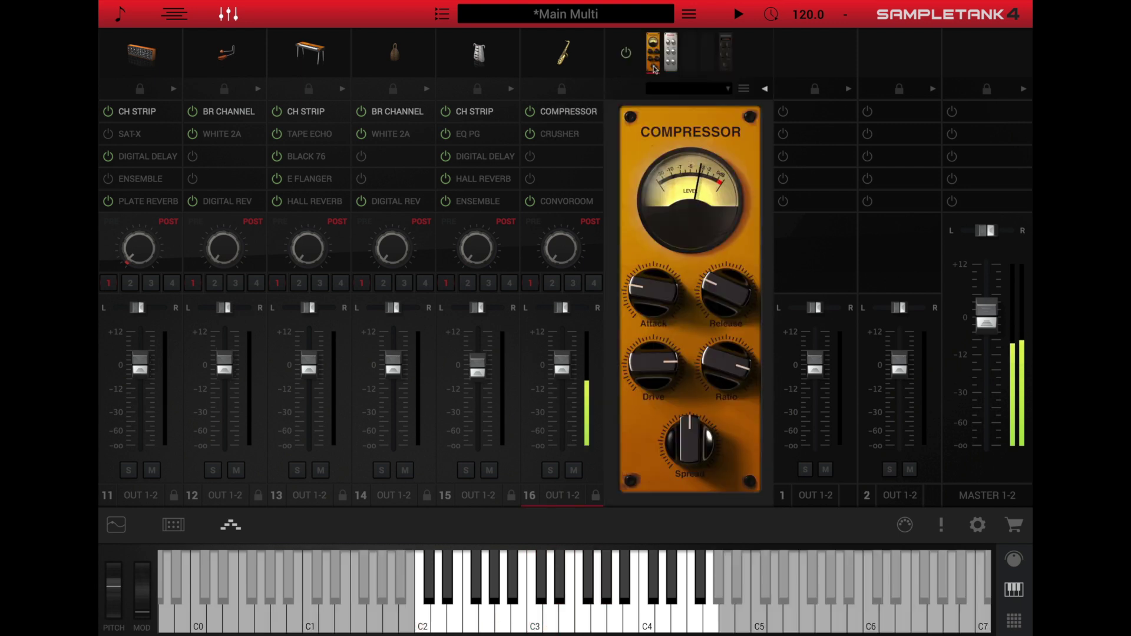
left_click(726, 65)
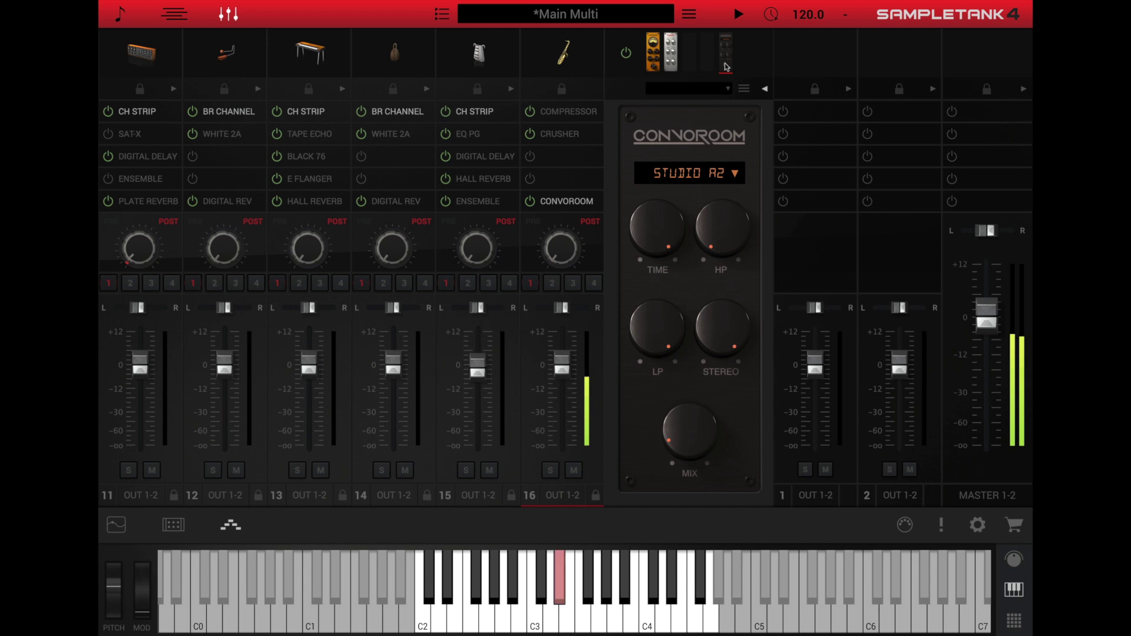
Step: Close the effect editor, browse the Tenor Sax part's instrument library, and exit unchanged
left_click(767, 89)
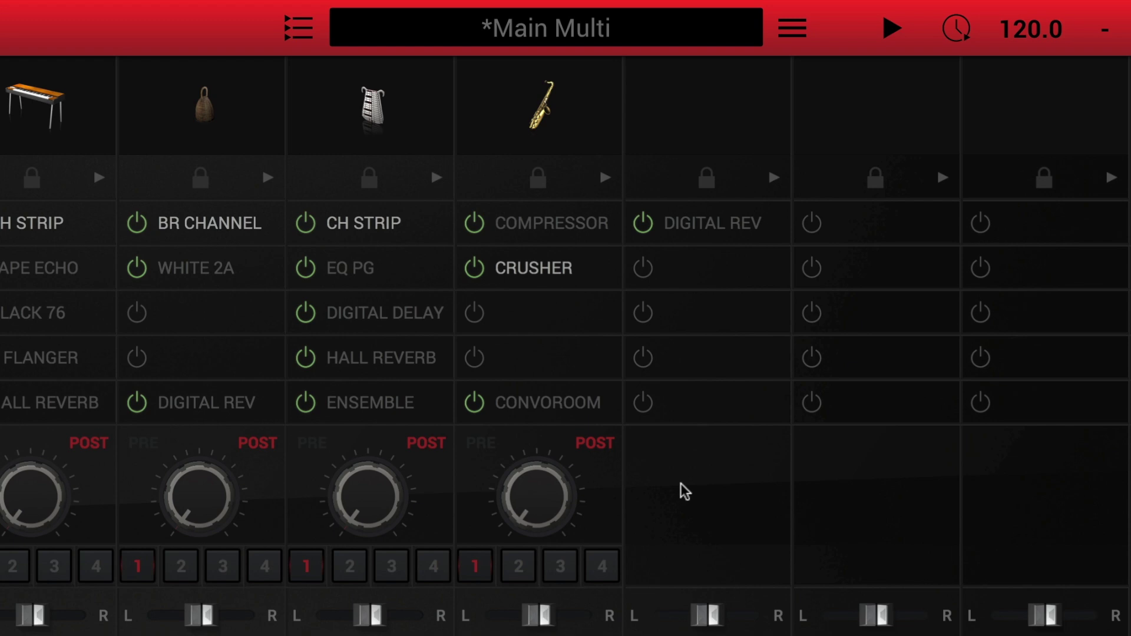
left_click(544, 127)
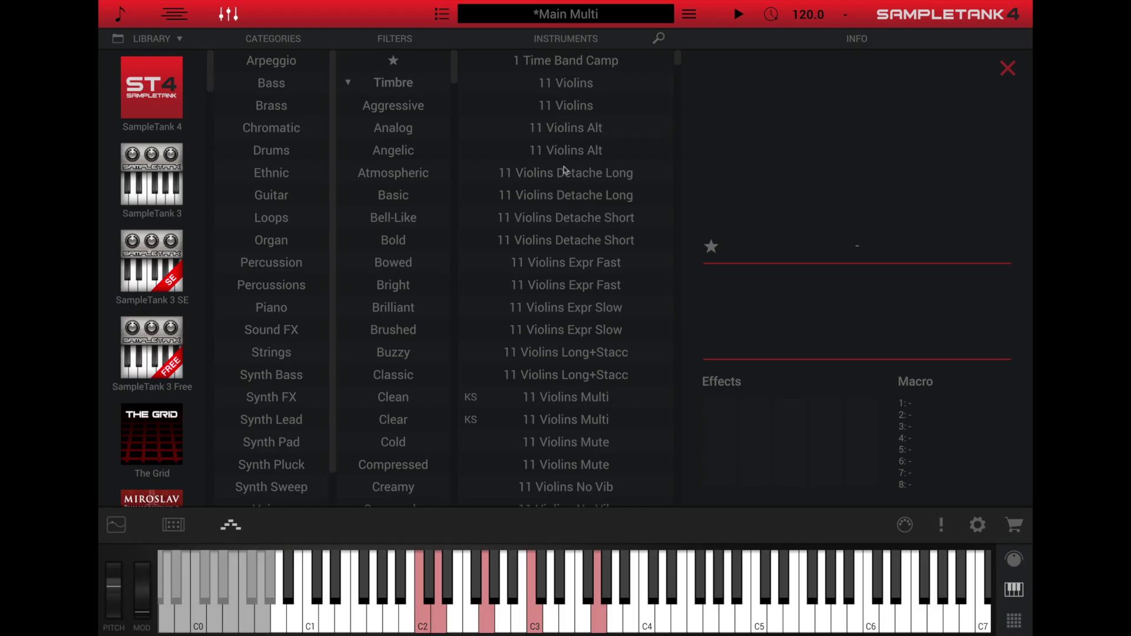
left_click(1008, 68)
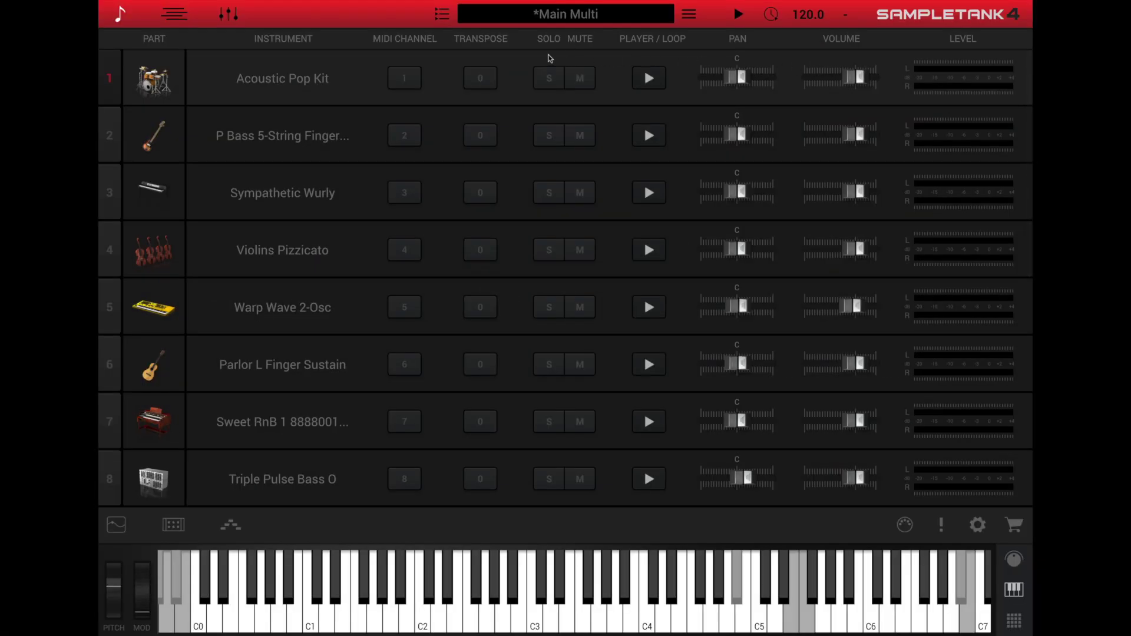
Step: Open the live mode song list and load Live Set 1
left_click(442, 18)
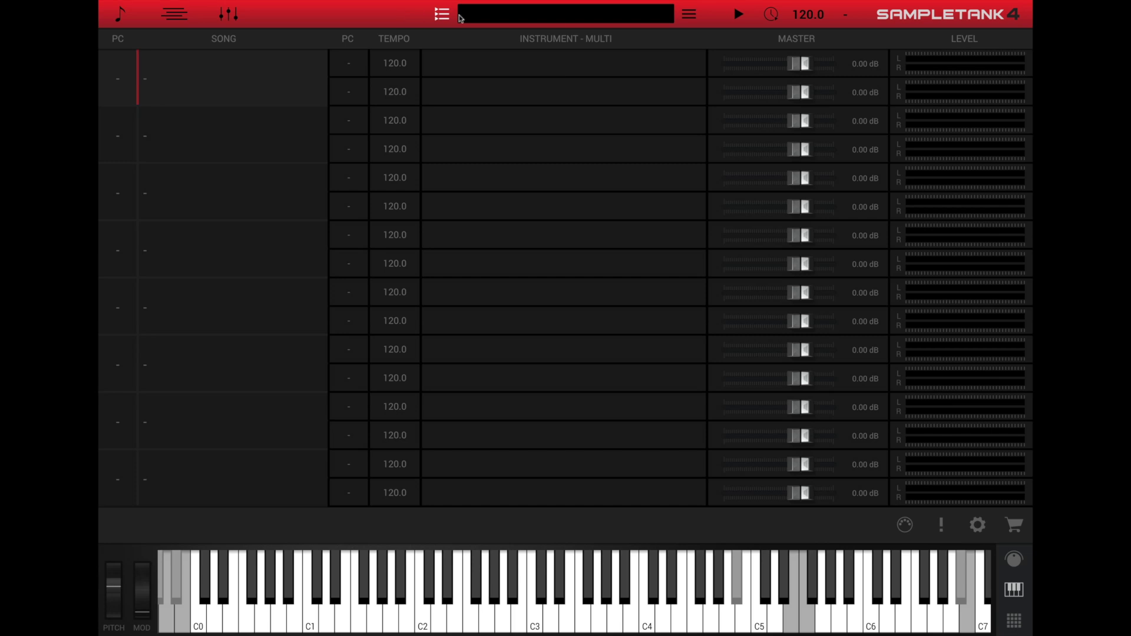
left_click(554, 18)
mouse_move(589, 38)
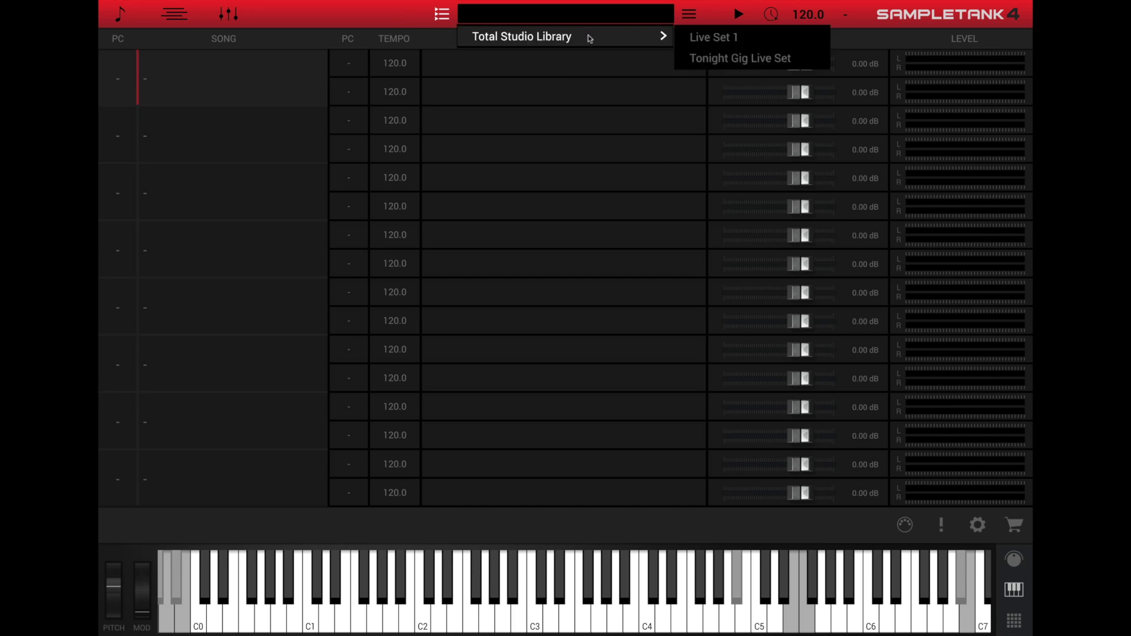
left_click(706, 40)
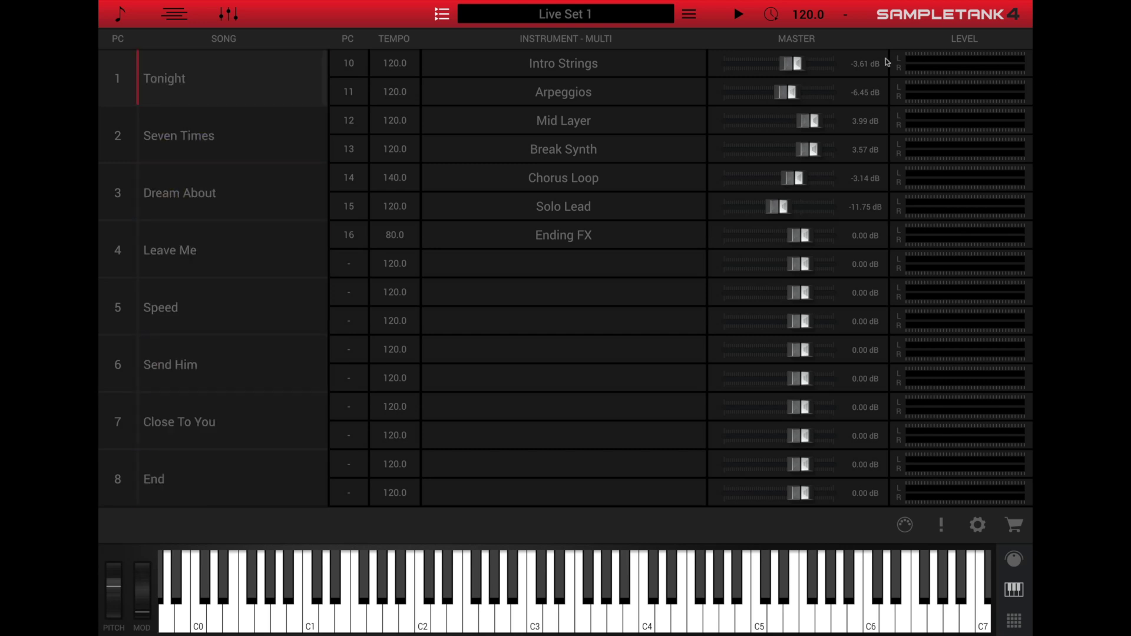
Step: Choose another live set from the Total Studio Library list
left_click(603, 19)
mouse_move(601, 54)
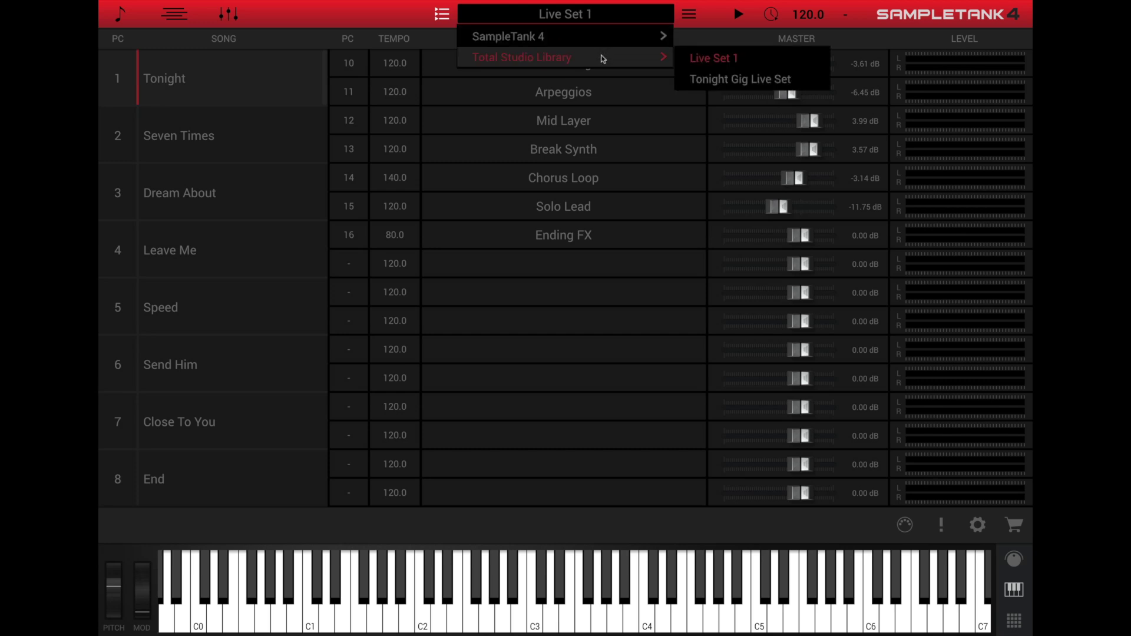
left_click(701, 78)
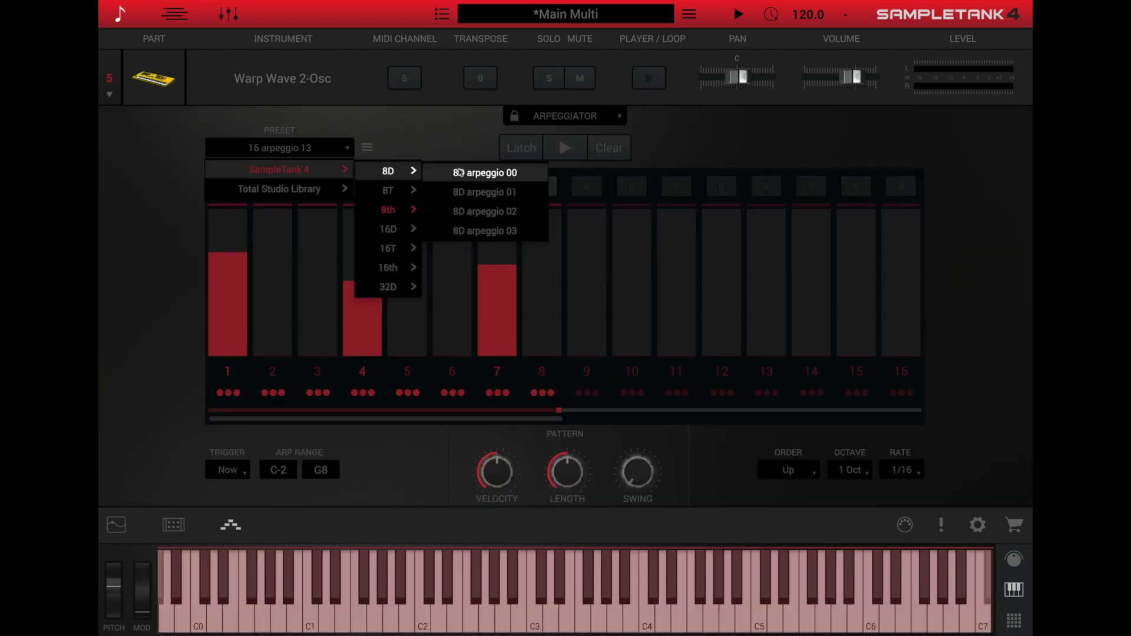
Step: Load the 8D arpeggio 00 pattern and pull part 6's fader down to -12.20 dB
left_click(460, 172)
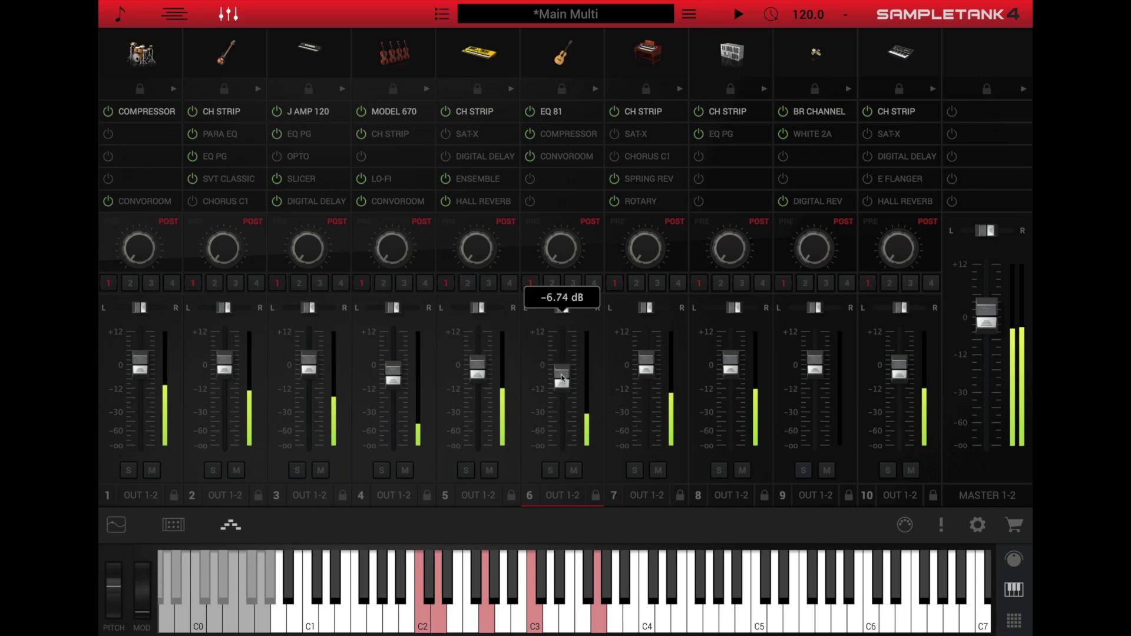
left_click_drag(562, 375, 562, 385)
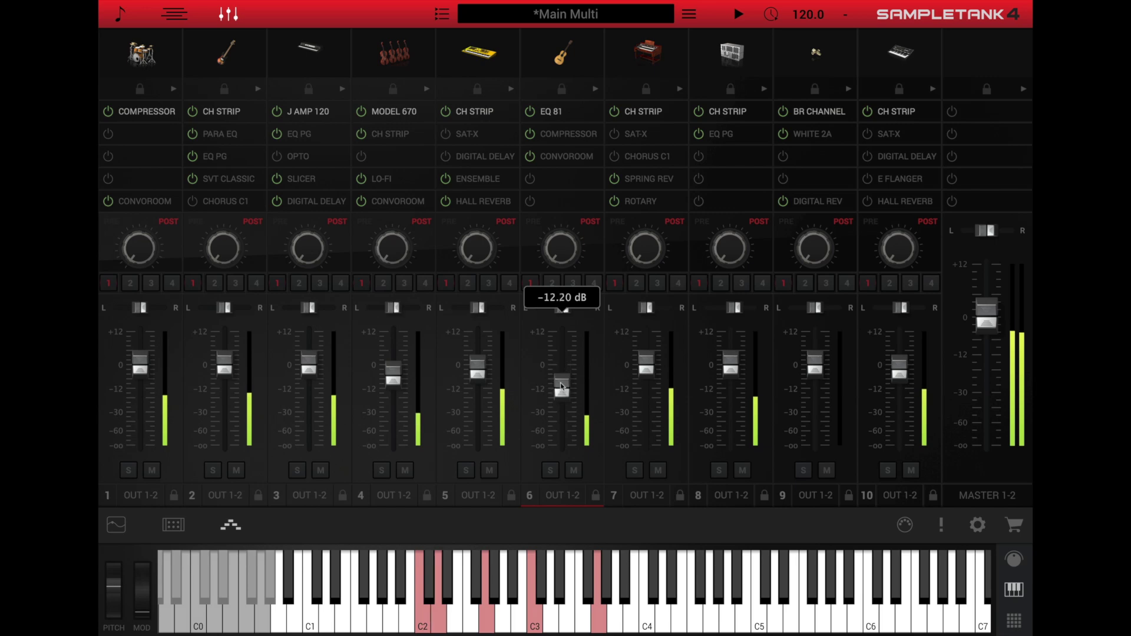